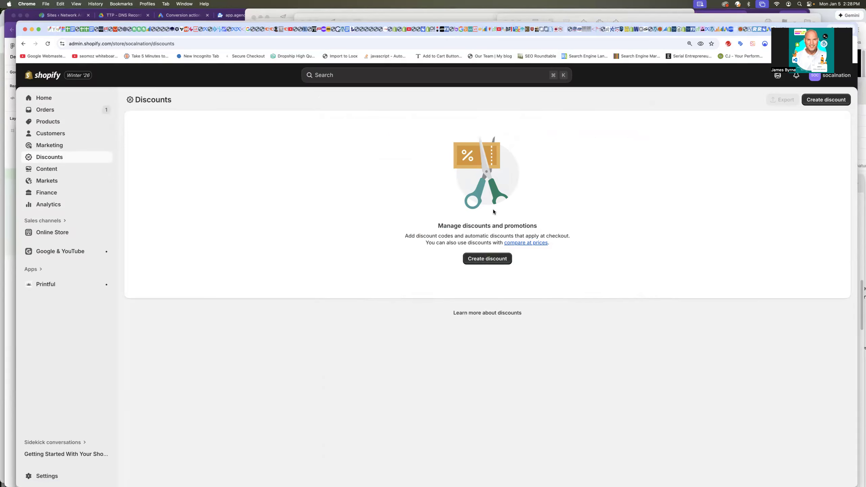
Start a new amount-off-products discount that uses the discount code method
left_click(487, 258)
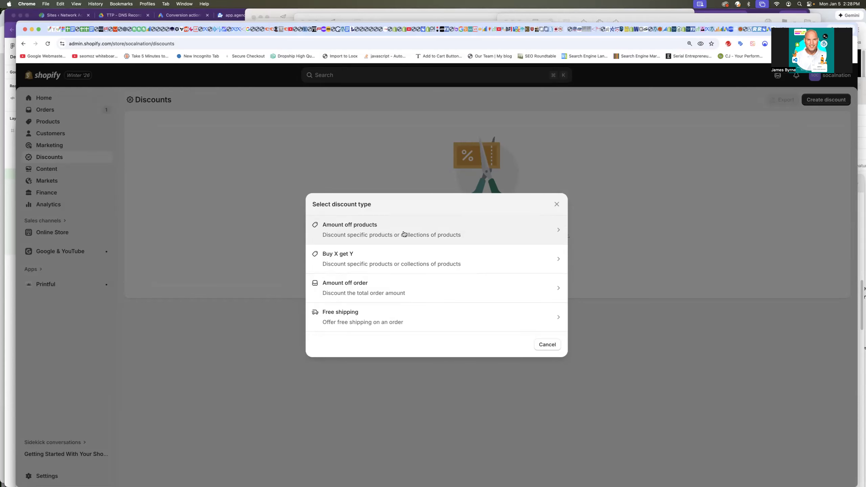
left_click(475, 233)
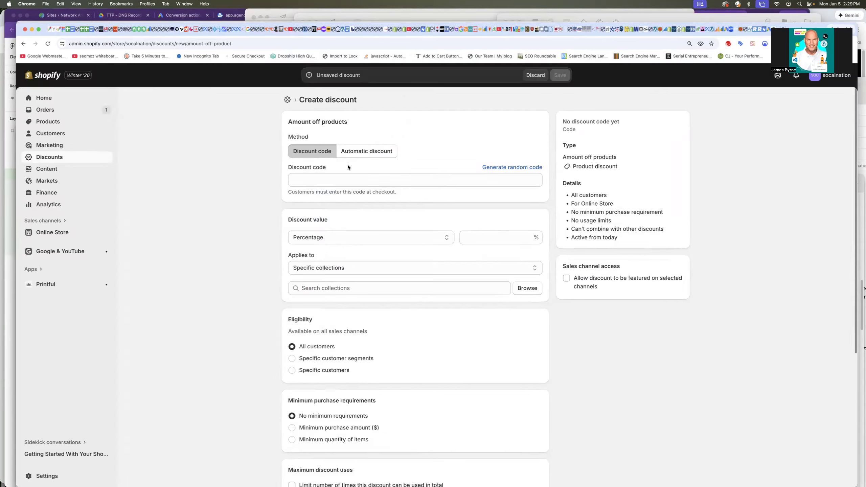
left_click(361, 154)
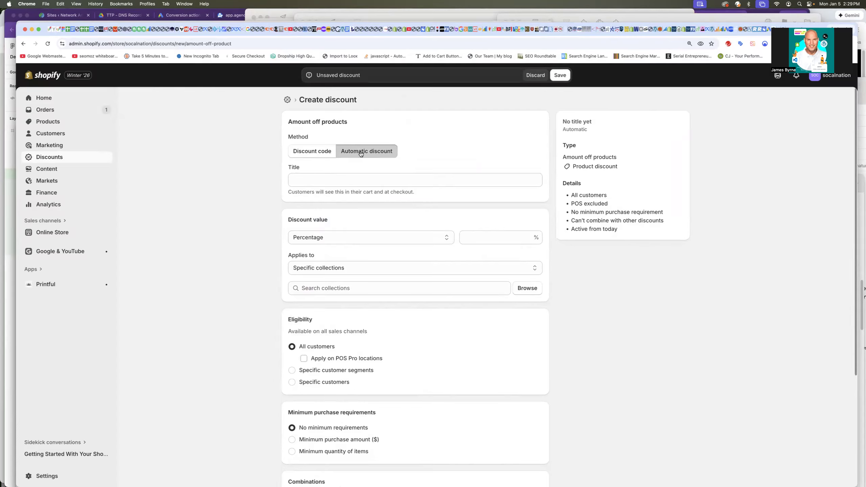
left_click(308, 153)
Enter FB5OFF126 as the discount code
left_click(297, 179)
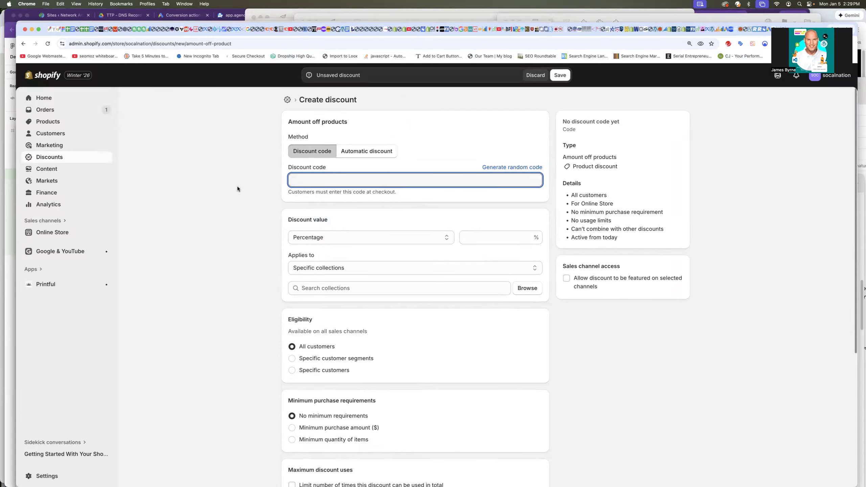
type("FB5OFF126")
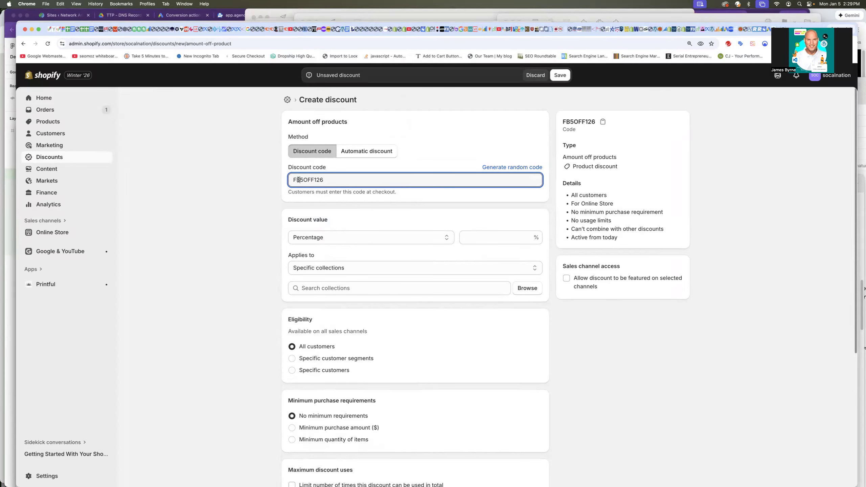
left_click_drag(302, 182, 308, 180)
left_click(316, 180)
double_click(317, 180)
left_click(321, 180)
left_click_drag(323, 180, 296, 180)
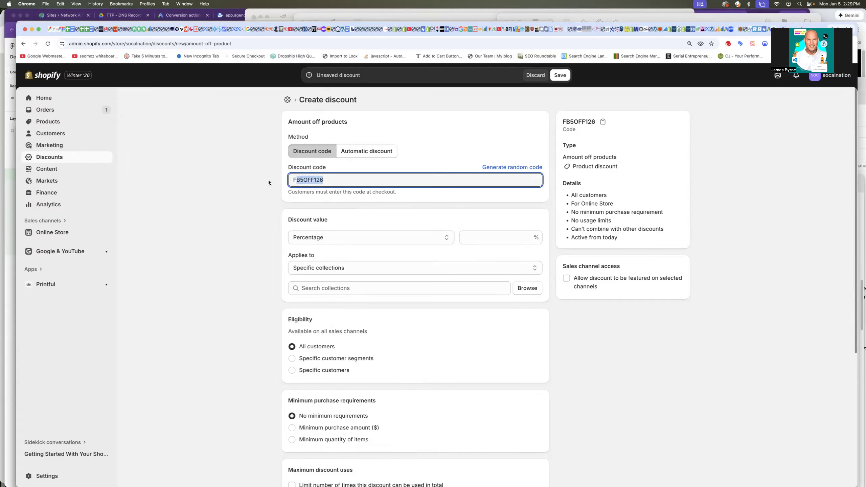
left_click(264, 215)
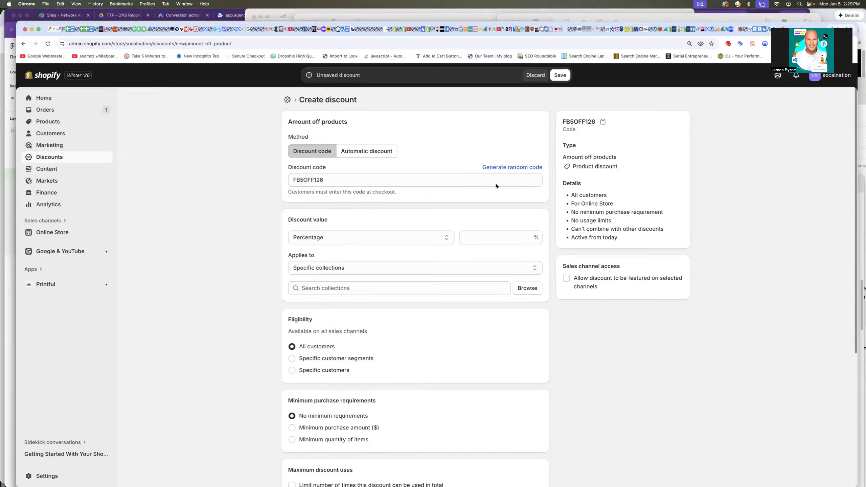
Replace the discount code with a randomly generated one and select its full text
left_click(513, 168)
left_click(288, 180)
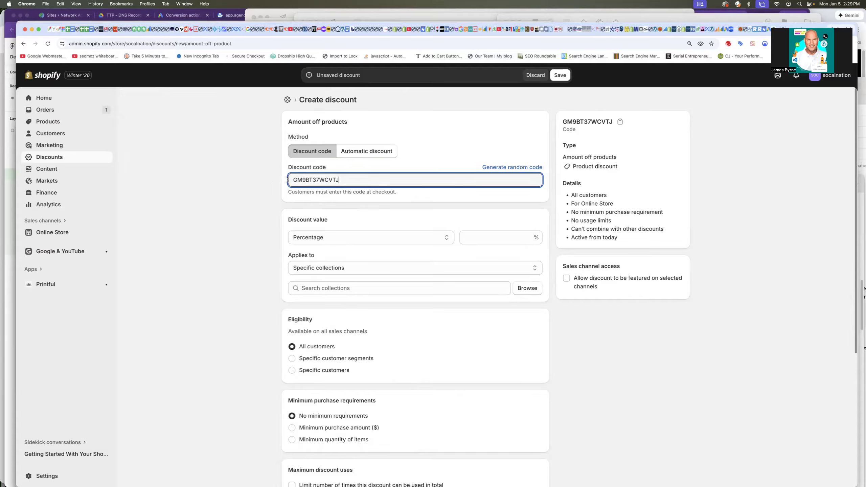
double_click(288, 179)
left_click(348, 181)
left_click_drag(345, 180, 271, 179)
left_click_drag(340, 180, 271, 178)
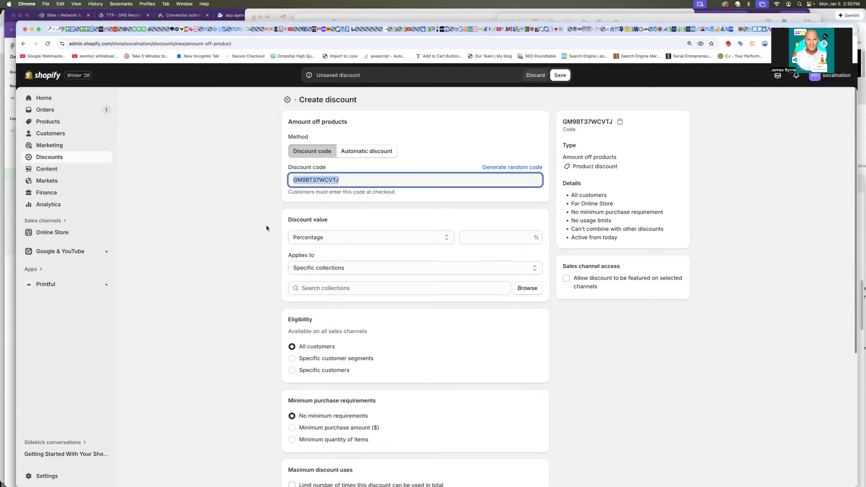
Try the channel prefixes FB, TK, INSTA and LINK in front of the random code, removing each again
left_click(297, 183)
type("FB")
key("BackSpace")
key("BackSpace")
type("TK")
key("BackSpace")
key("BackSpace")
type("INSTA")
key("BackSpace")
key("BackSpace")
key("BackSpace")
key("BackSpace")
key("BackSpace")
type("LINK")
key("BackSpace")
key("BackSpace")
key("BackSpace")
key("BackSpace")
type("YUT")
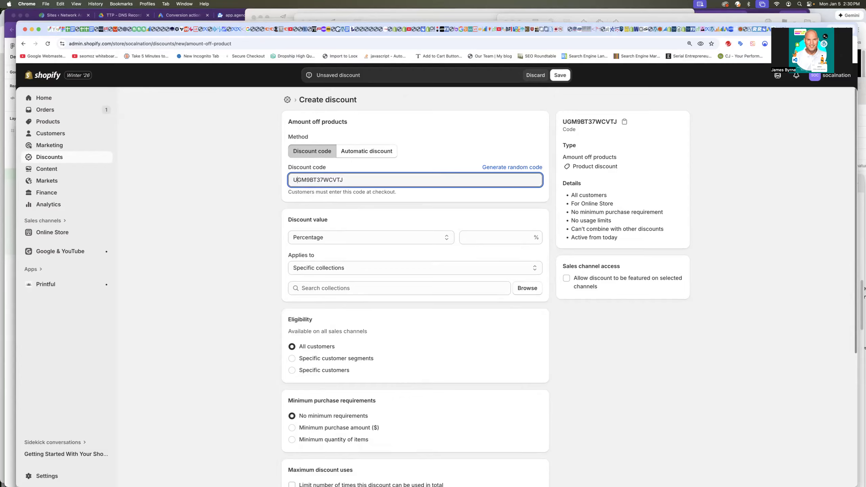
key("BackSpace")
key("BackSpace")
type("T")
key("BackSpace")
key("BackSpace")
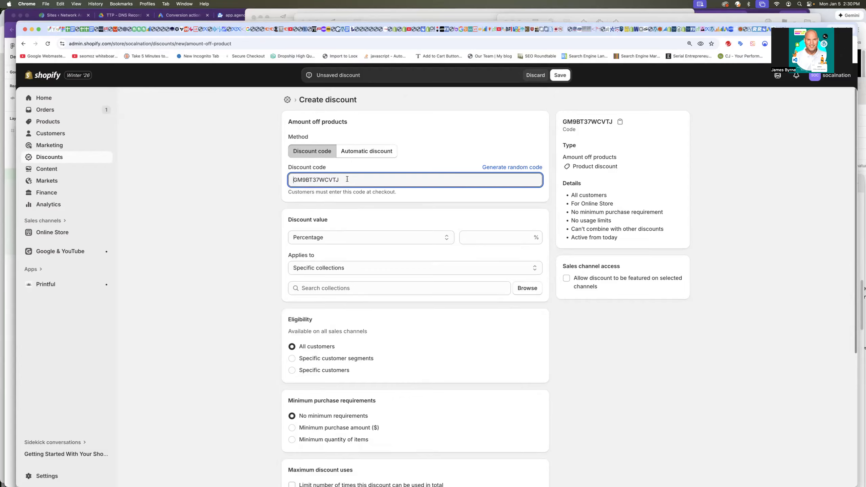
Replace the random discount code with FB5OFF126
left_click_drag(348, 179, 249, 190)
type("FB")
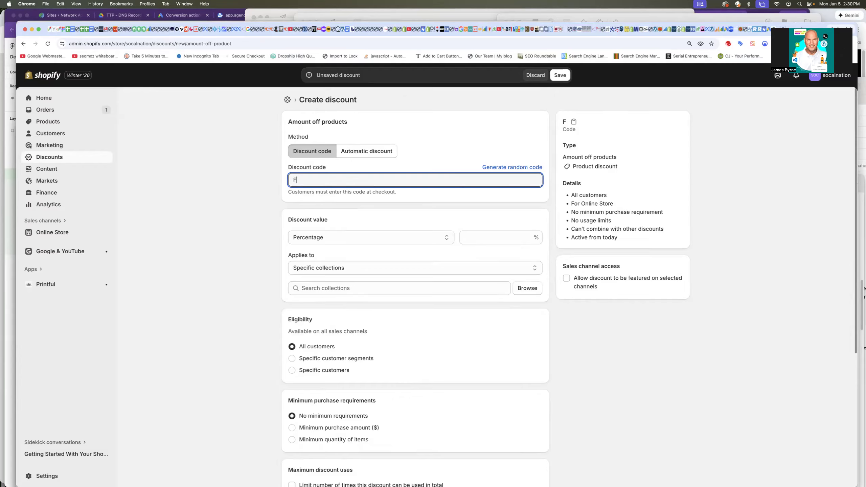
key("BackSpace")
type("B5OFF126")
left_click_drag(324, 180, 275, 182)
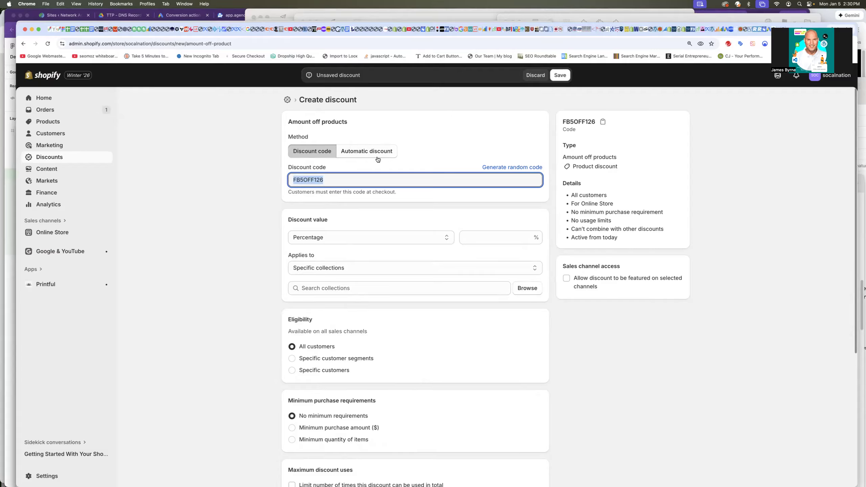
left_click_drag(326, 180, 279, 179)
left_click(330, 182)
left_click_drag(331, 180, 274, 183)
Try a fixed-amount discount on specific products, picking the Black Monochrome Hoodie in size S, and cancel the product selection
left_click(307, 238)
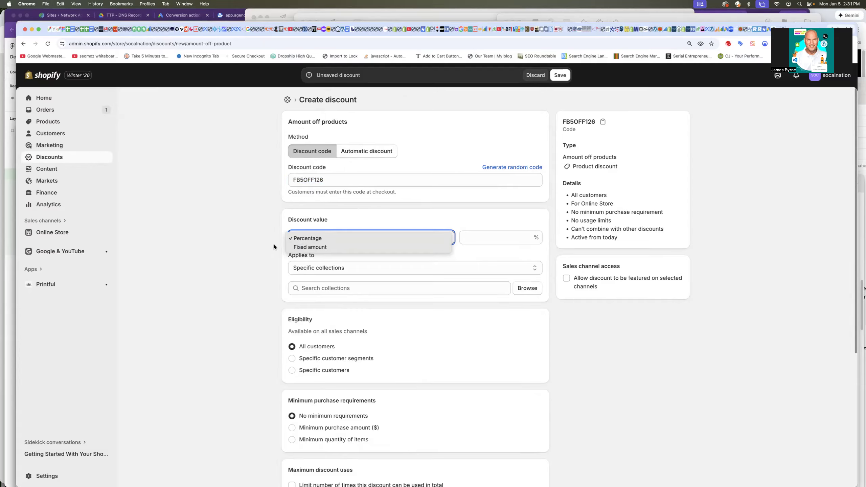
left_click(298, 247)
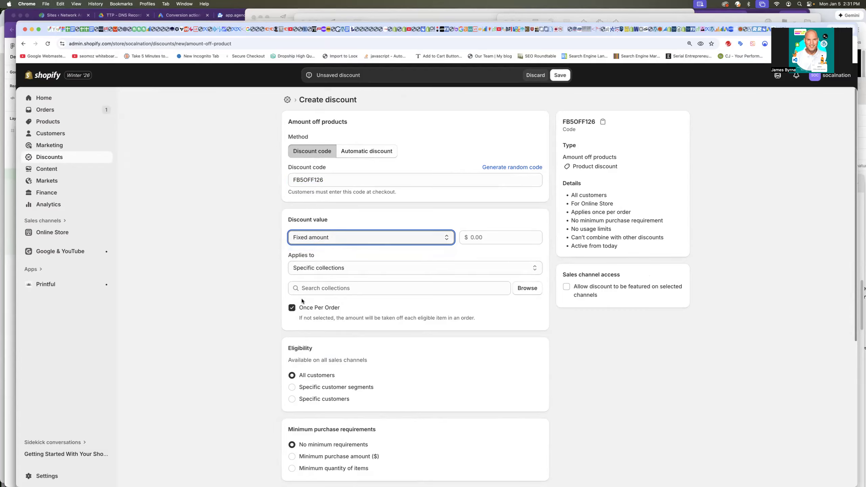
left_click(304, 270)
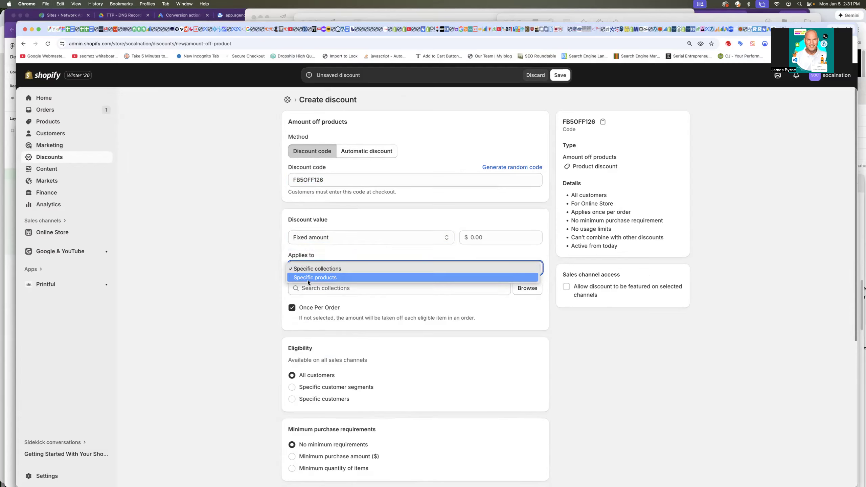
left_click(308, 278)
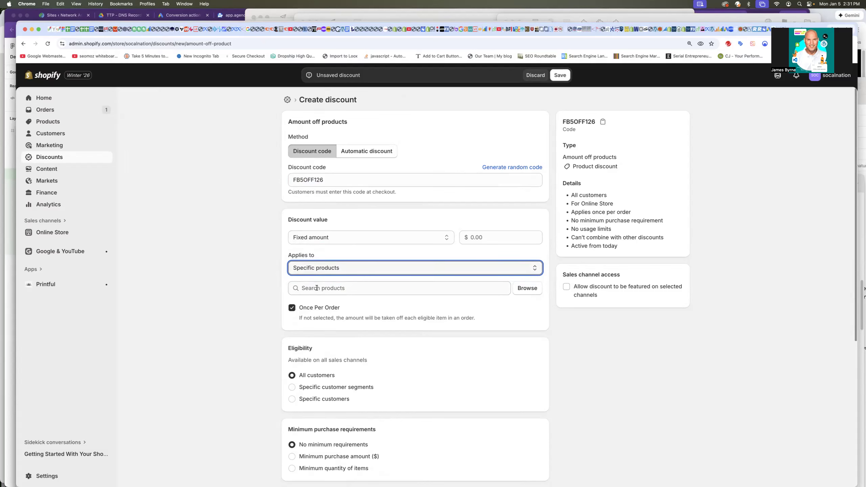
left_click(520, 291)
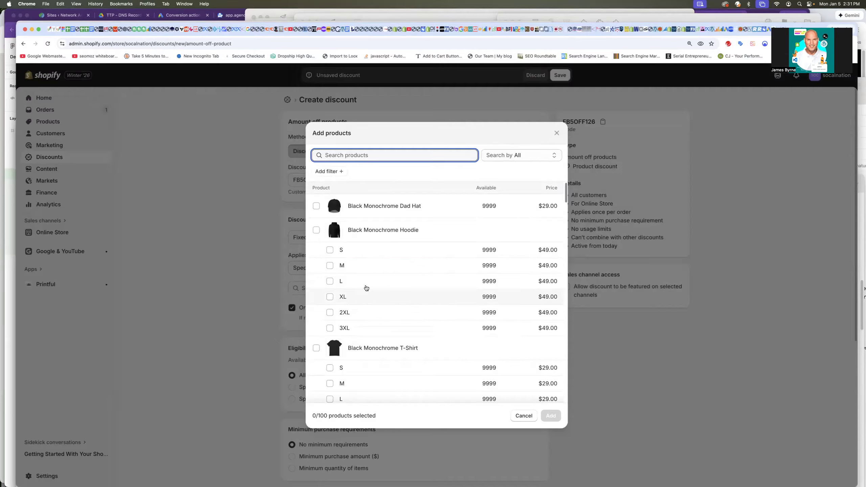
left_click(330, 251)
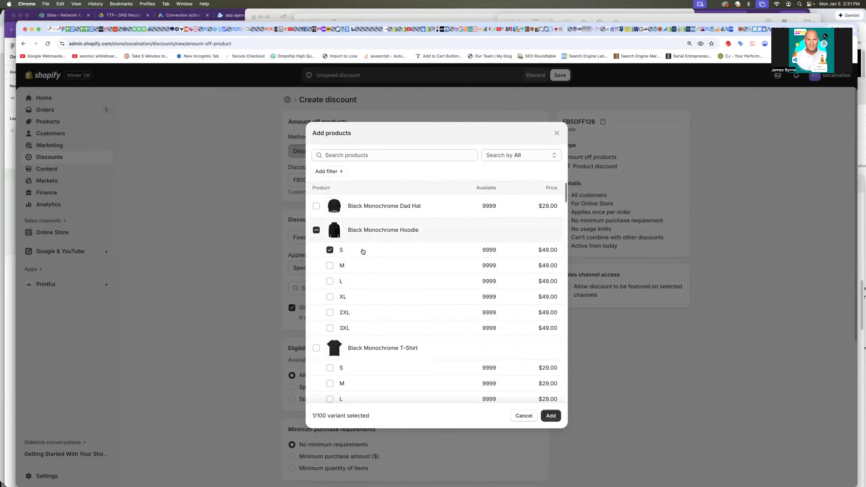
left_click(522, 414)
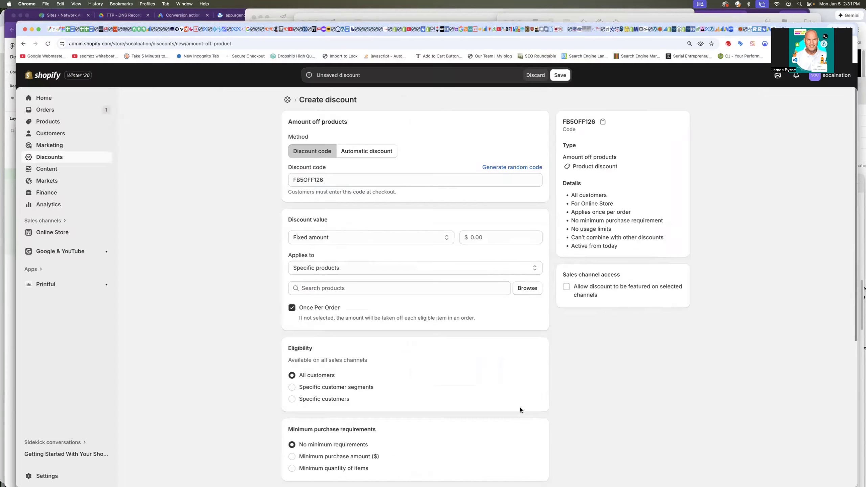
Set the discount value to a percentage of 5%
left_click(367, 239)
left_click(322, 233)
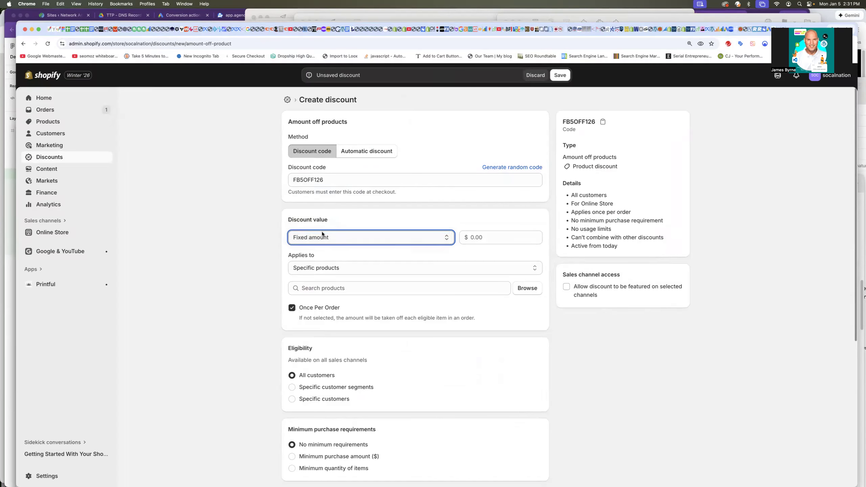
left_click(469, 241)
type("5")
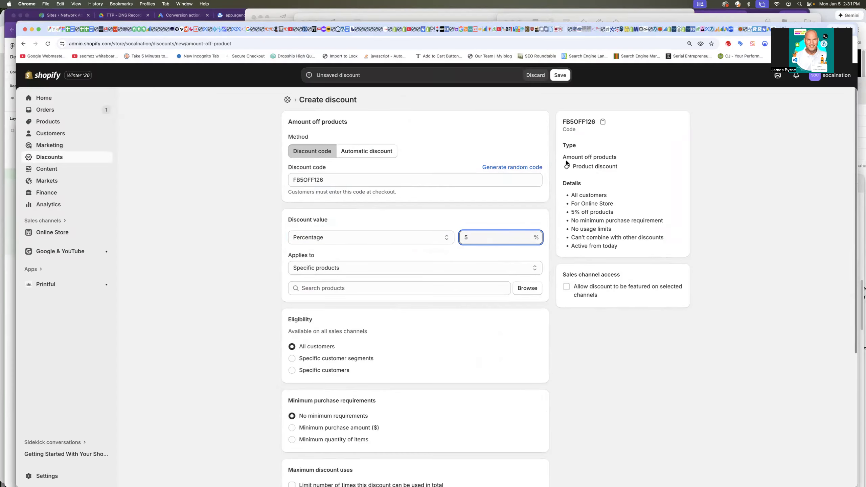
Review the discount summary's type, eligible customers, channels, limits and combination details
left_click_drag(563, 157, 639, 244)
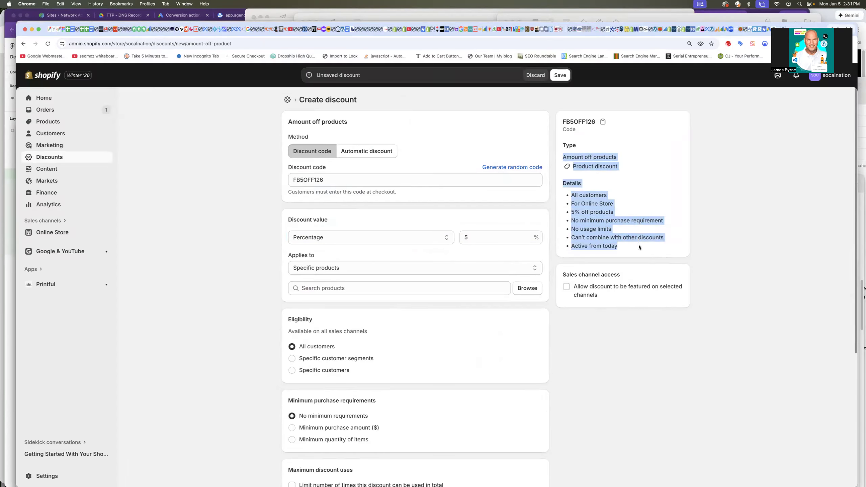
left_click(643, 242)
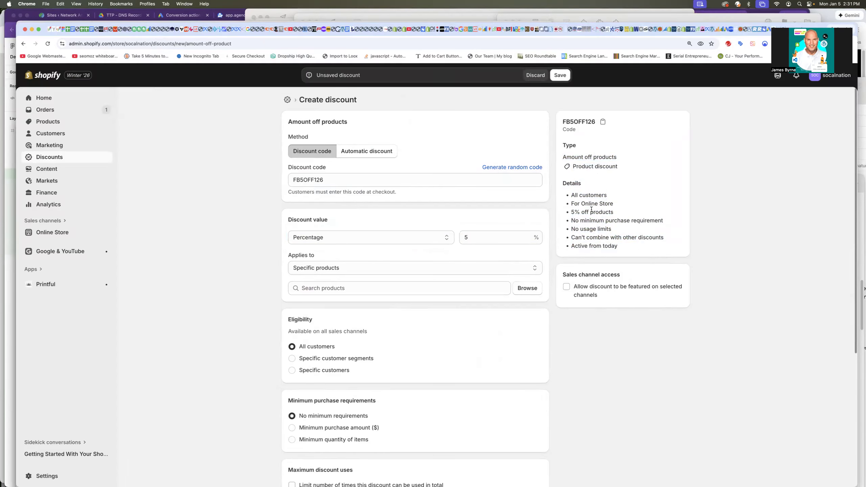
left_click_drag(572, 196, 606, 196)
left_click(608, 197)
left_click_drag(614, 204, 571, 204)
left_click_drag(587, 224, 642, 239)
left_click(599, 246)
Allow the discount to be featured on sales channels and inspect which channels are included
left_click(568, 287)
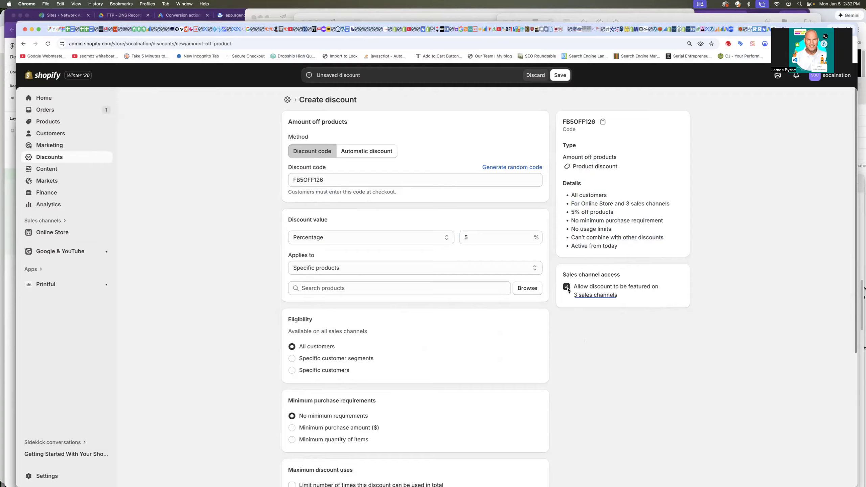
left_click(603, 296)
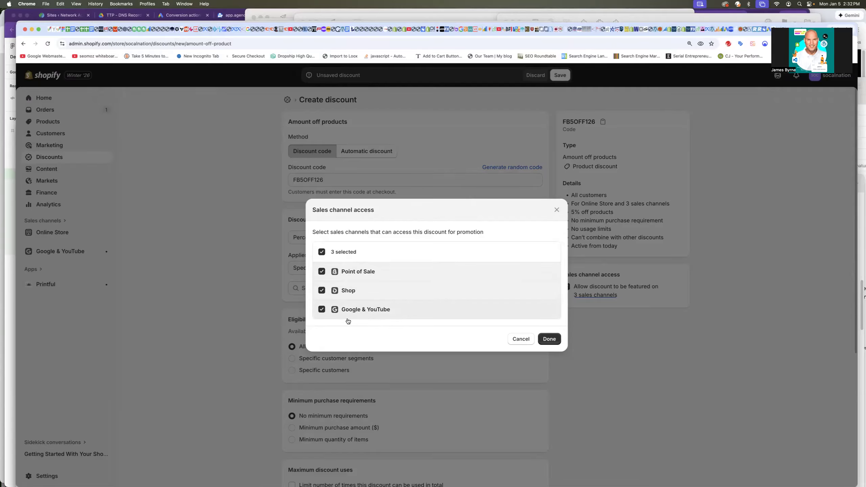
left_click(519, 339)
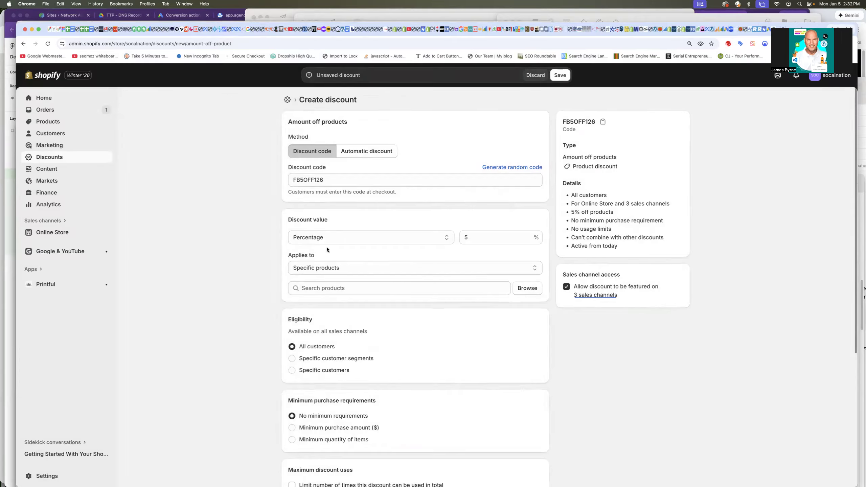
Make the discount apply to specific collections and turn off featuring it on selected sales channels
left_click(324, 269)
left_click(313, 259)
left_click(243, 268)
left_click(567, 286)
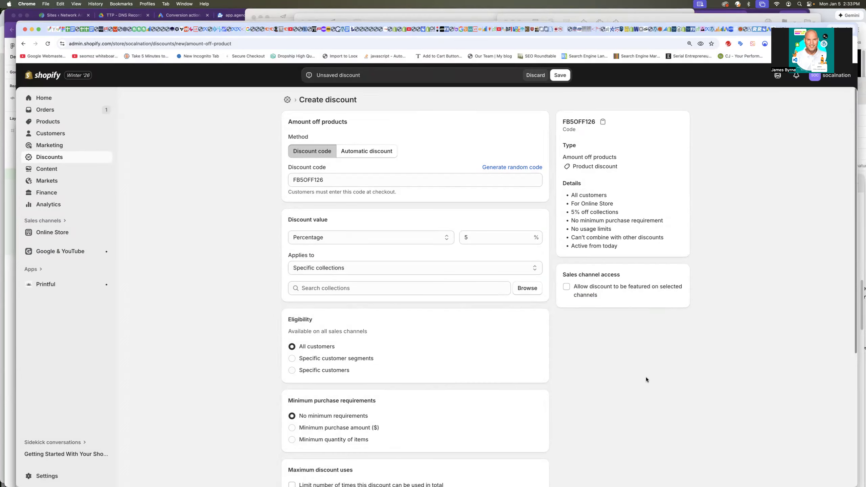
Add the Hats collection to the collections the discount applies to
scroll(646, 376, "down", 3)
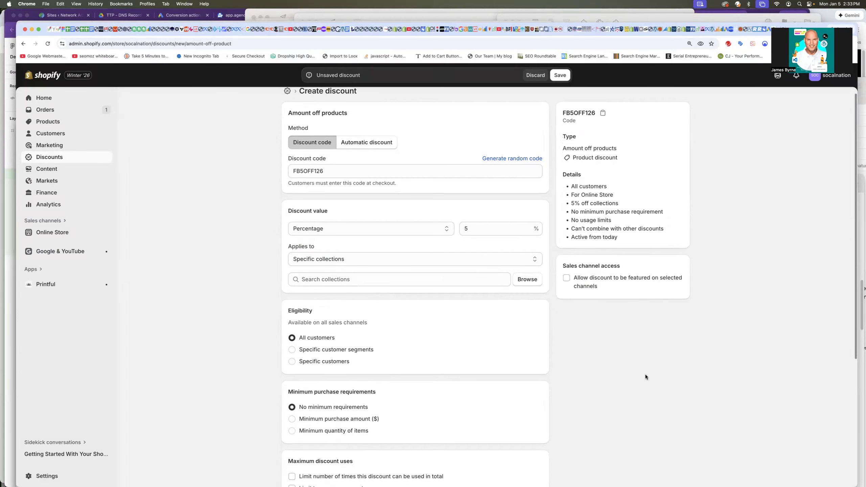
left_click(338, 239)
left_click(527, 237)
left_click(341, 245)
left_click(552, 393)
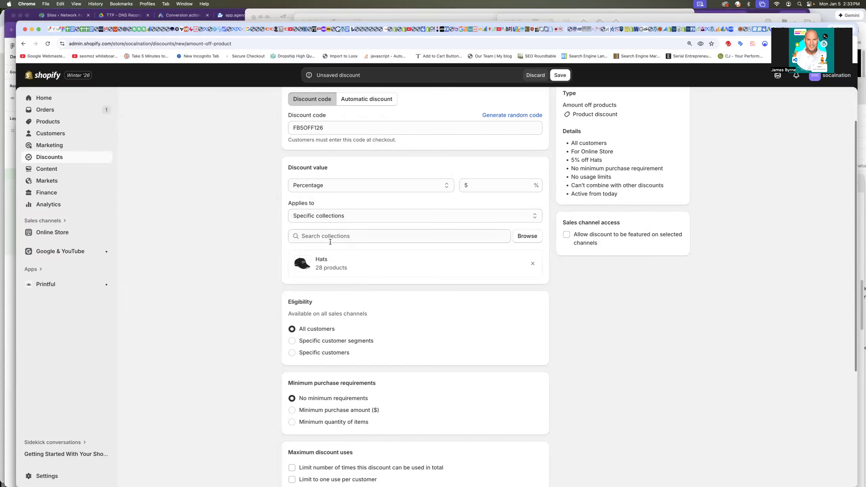
left_click(315, 218)
left_click(243, 238)
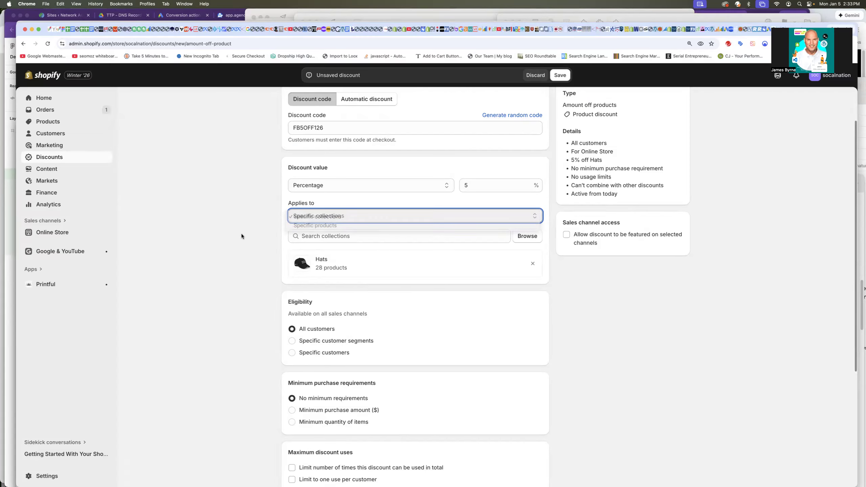
left_click(268, 335)
Restrict the discount's eligibility to specific customer segments and open the list of available segments
scroll(262, 309, "down", 2)
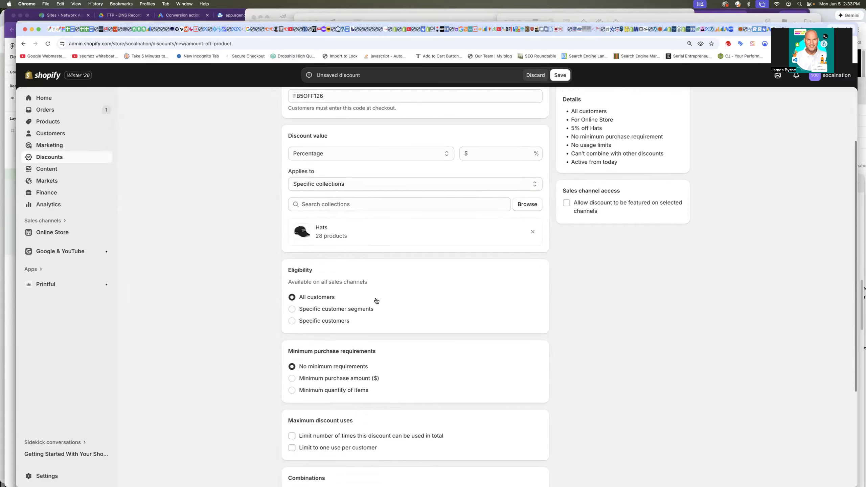
left_click(291, 310)
left_click(381, 340)
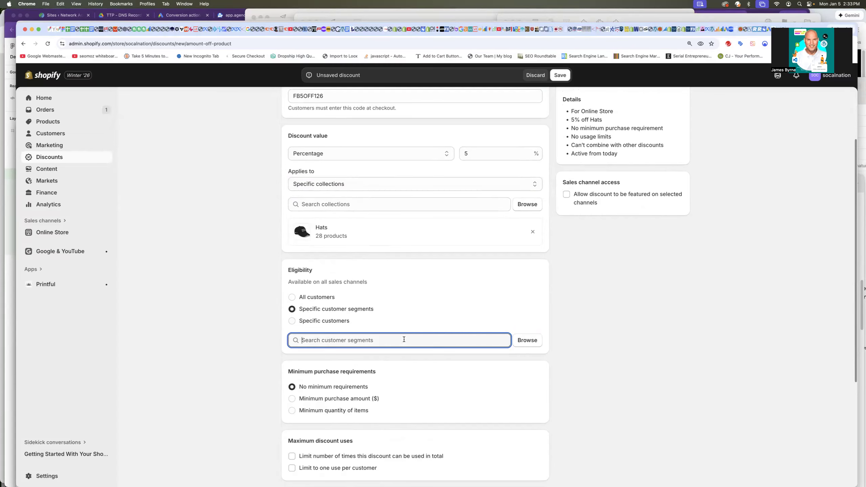
left_click(527, 340)
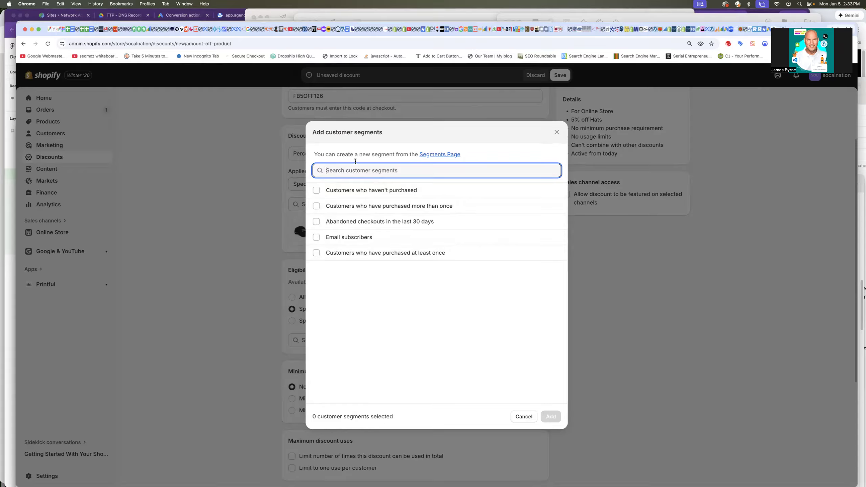
Select the segments for customers who haven't purchased, customers who purchased more than once, and abandoned checkouts in the last 30 days
left_click(317, 190)
left_click(317, 191)
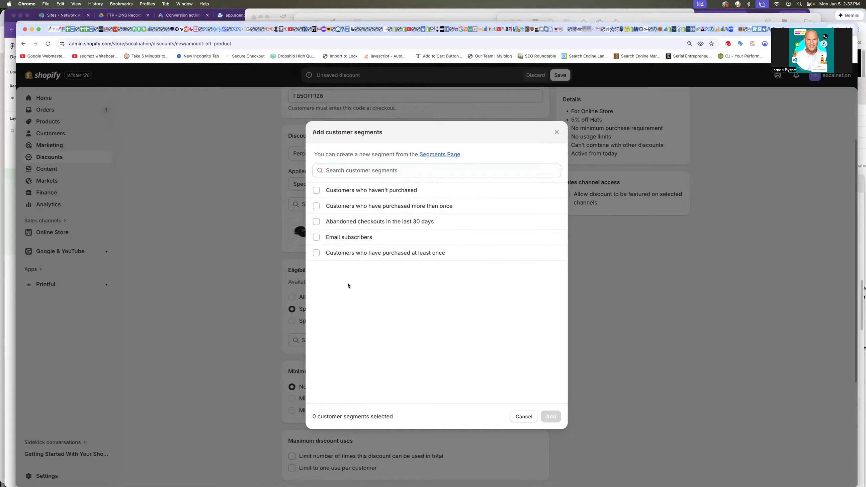
left_click(316, 191)
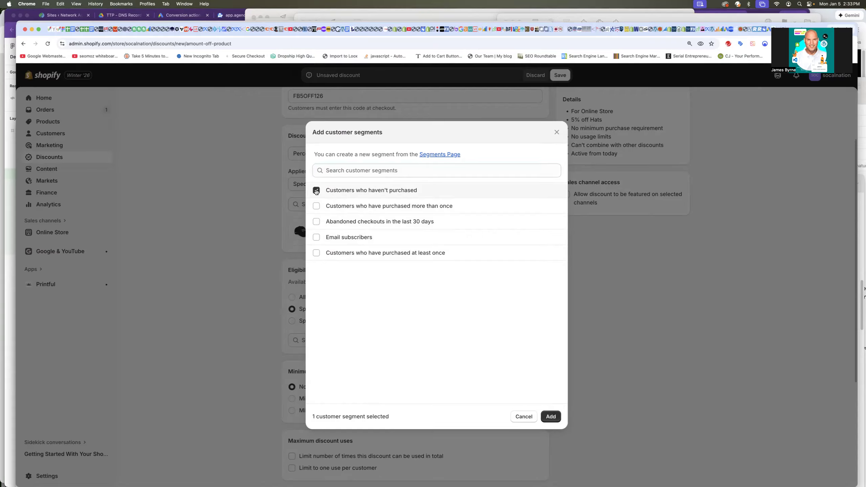
left_click(316, 206)
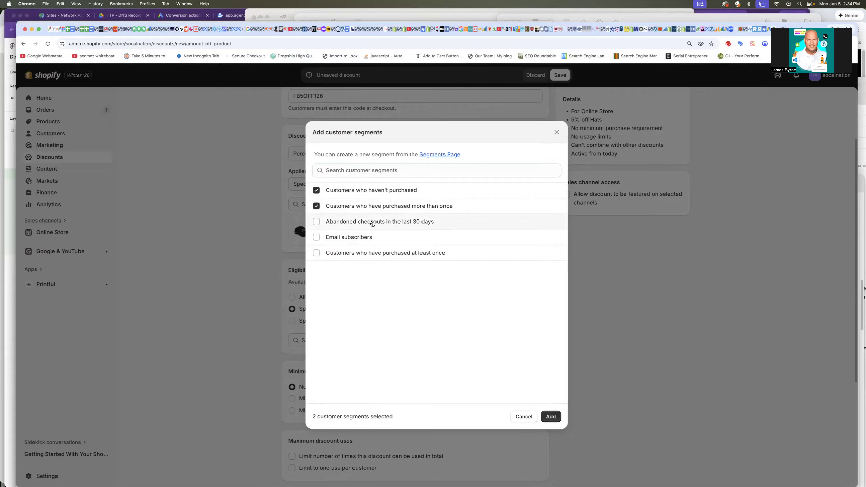
left_click(316, 222)
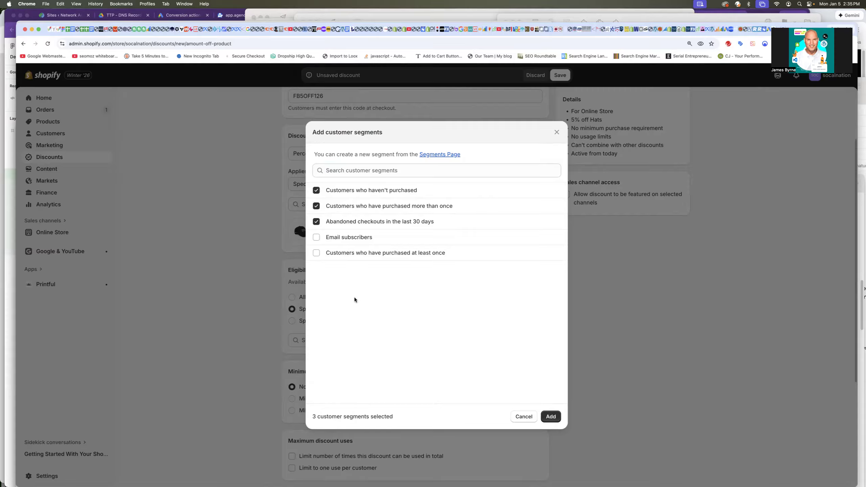
Deselect all three customer segments and leave the segment selection without adding any
left_click(317, 190)
left_click(317, 205)
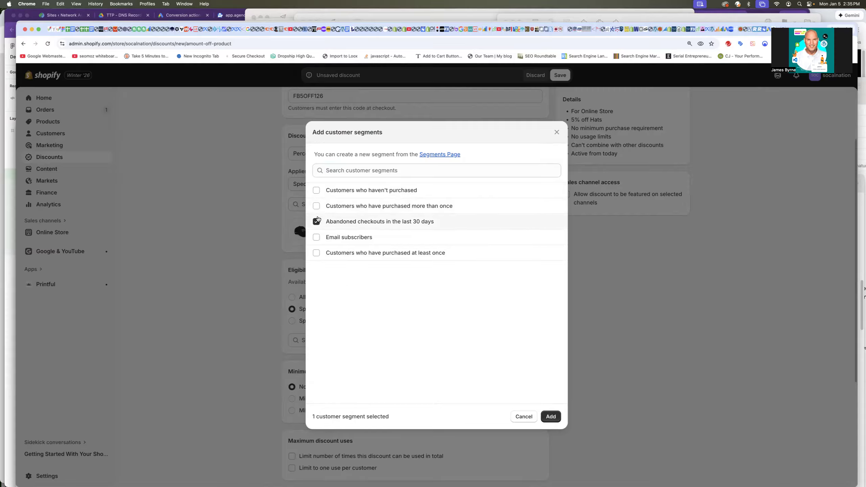
left_click(317, 221)
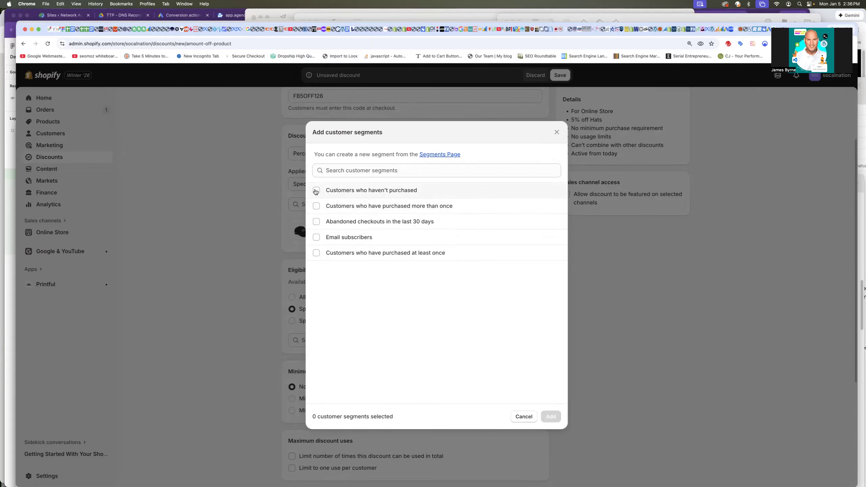
left_click(519, 415)
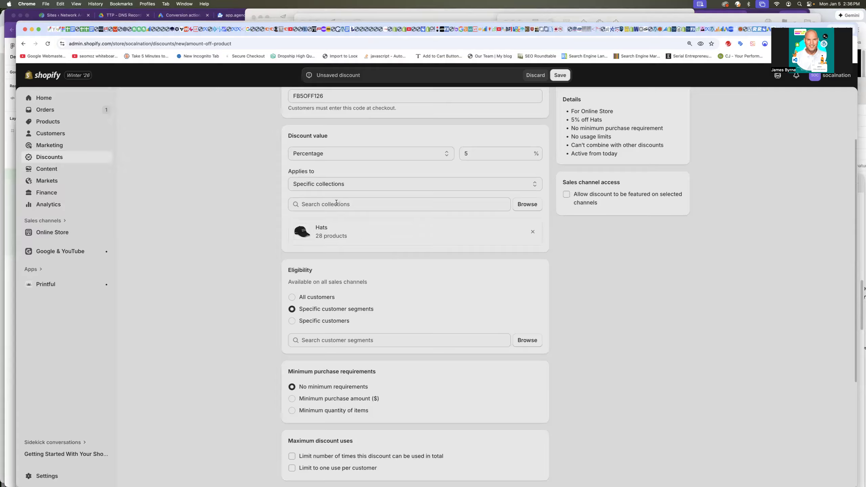
Try extending the discount code with CNO, and remove the added letters again
scroll(318, 205, "up", 2)
left_click(329, 149)
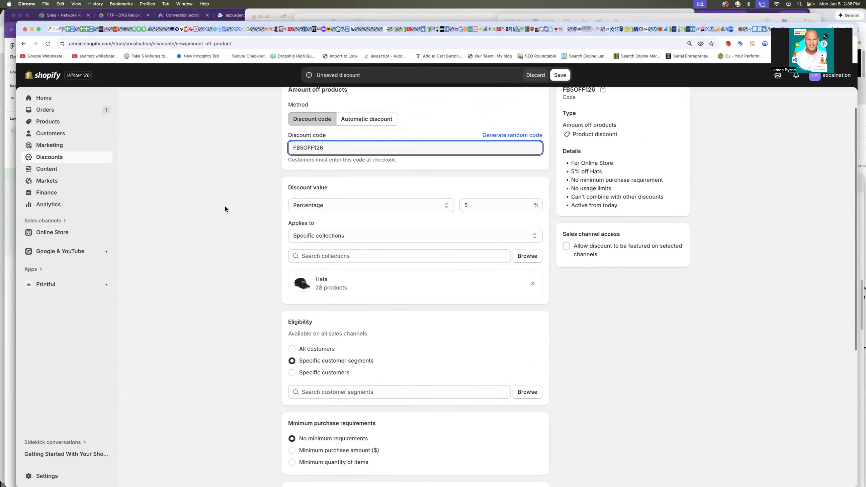
type("CNO")
key("BackSpace")
key("BackSpace")
key("BackSpace")
left_click_drag(329, 151, 270, 150)
Try restricting eligibility to the listed specific customer, cancel the selection, and make the discount available to all customers
scroll(253, 346, "down", 5)
left_click(292, 300)
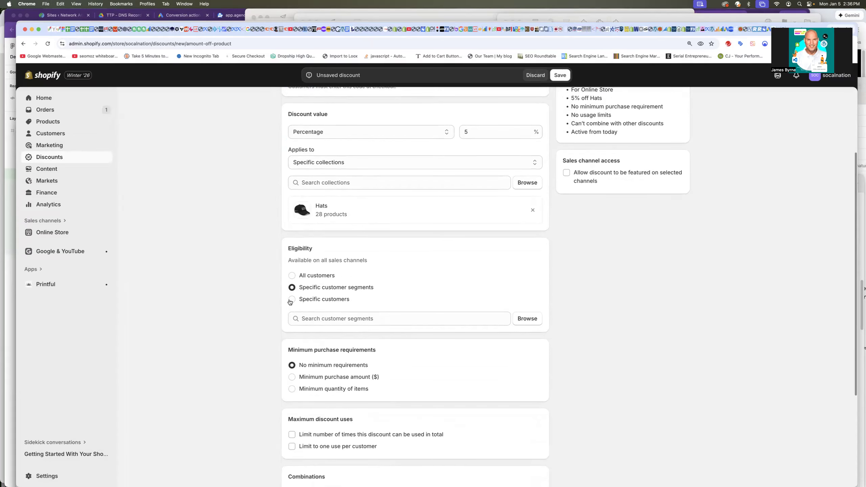
scroll(260, 331, "down", 4)
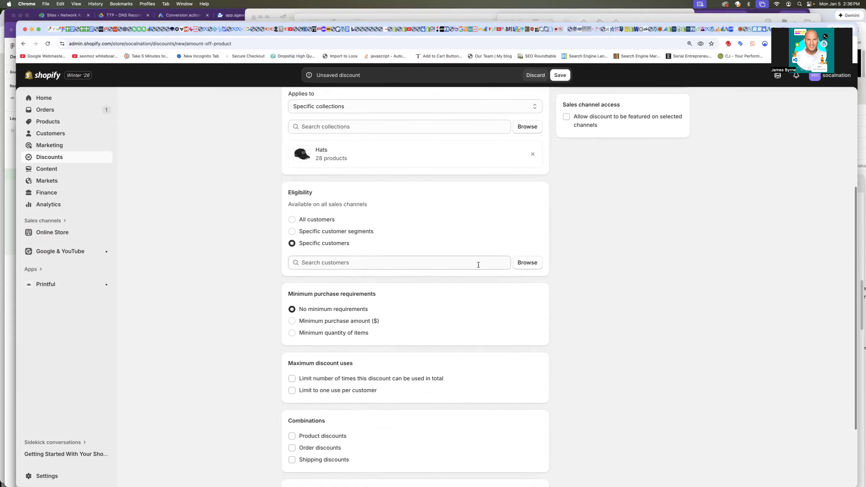
left_click(518, 263)
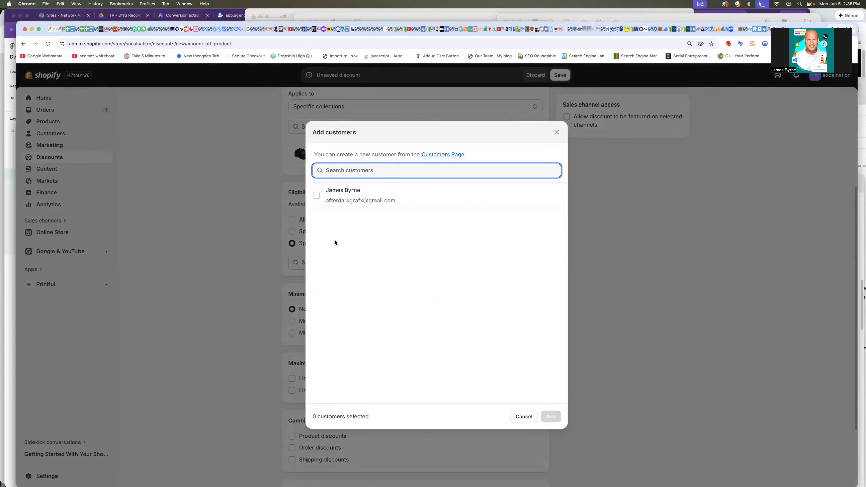
left_click(316, 196)
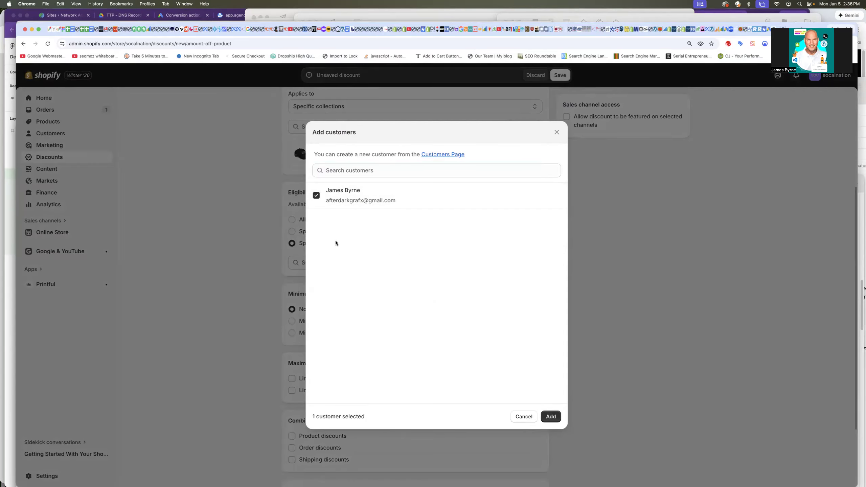
left_click(519, 417)
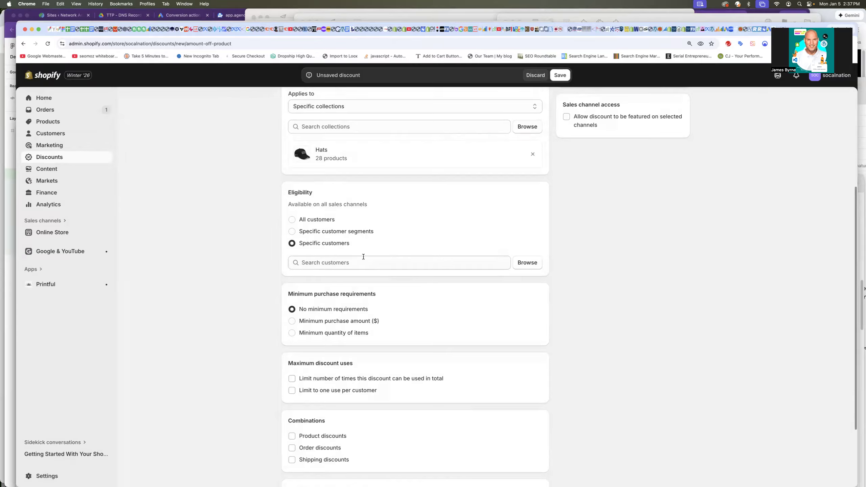
left_click(291, 220)
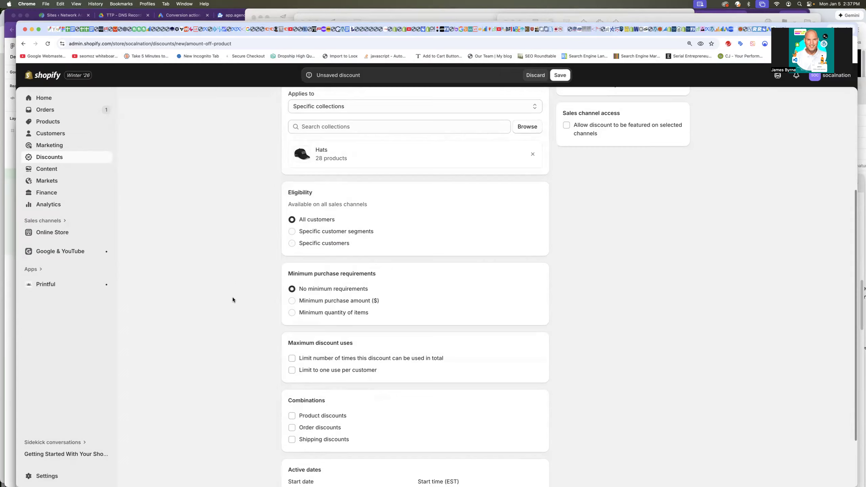
Require a minimum purchase amount of $10.00, trying the minimum quantity option before returning to the purchase amount
scroll(244, 360, "down", 2)
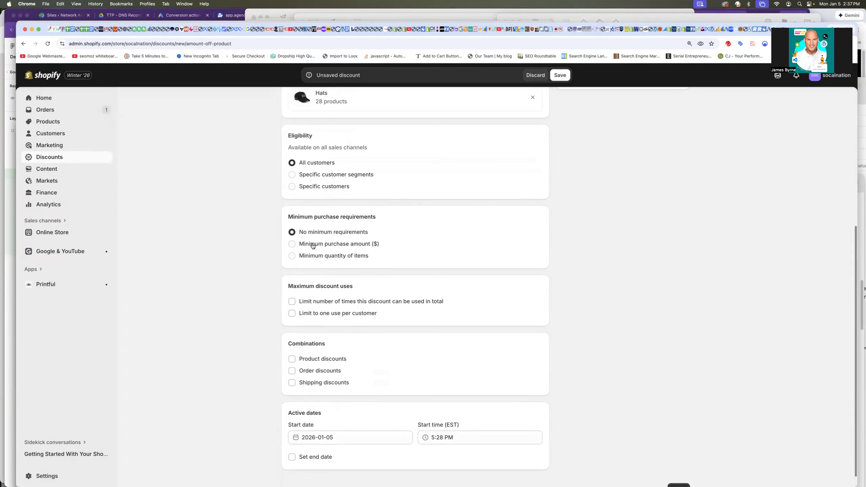
left_click(293, 245)
left_click(305, 255)
type("19")
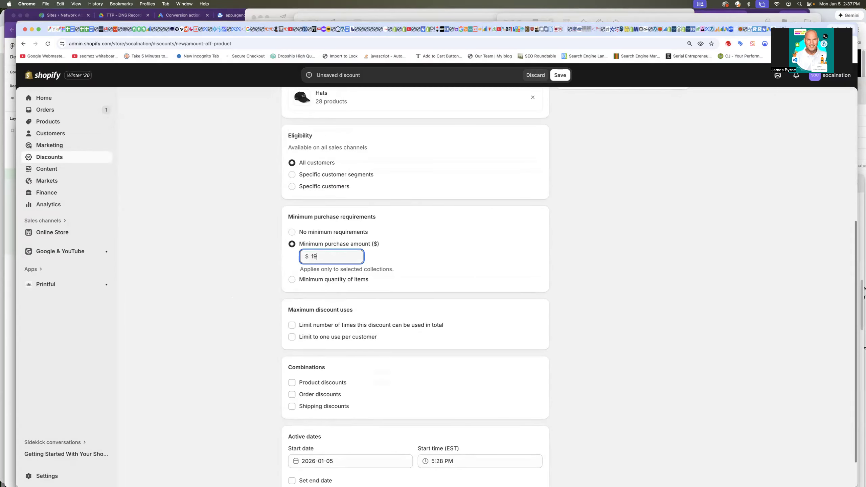
key("BackSpace")
type("0")
left_click(258, 296)
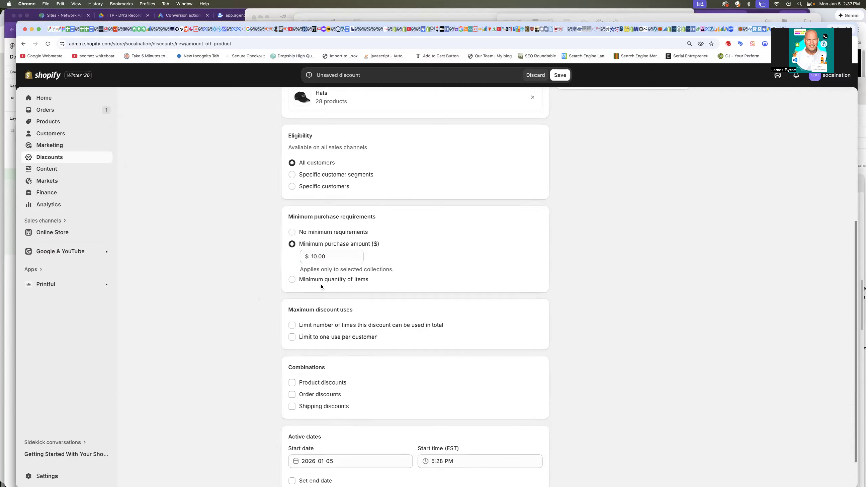
left_click(293, 280)
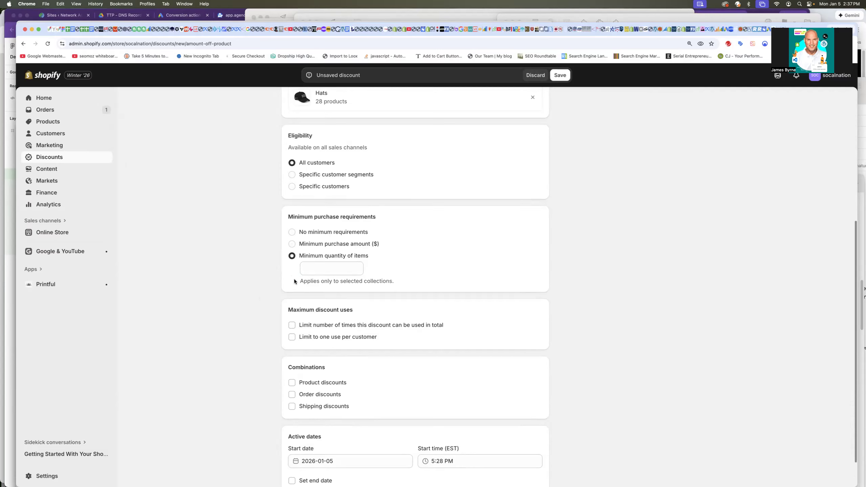
left_click(292, 245)
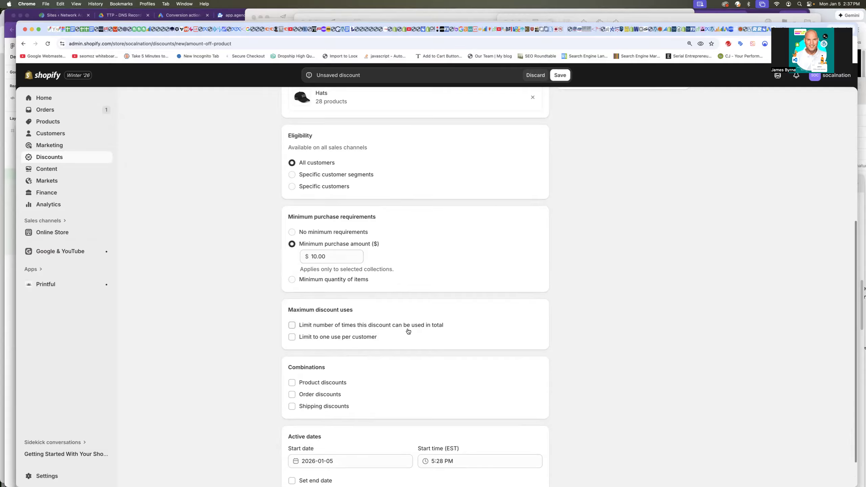
Try limiting the discount to 5 total uses, and turn the total-use limit off again
left_click(292, 326)
left_click(322, 337)
type("5")
left_click(205, 305)
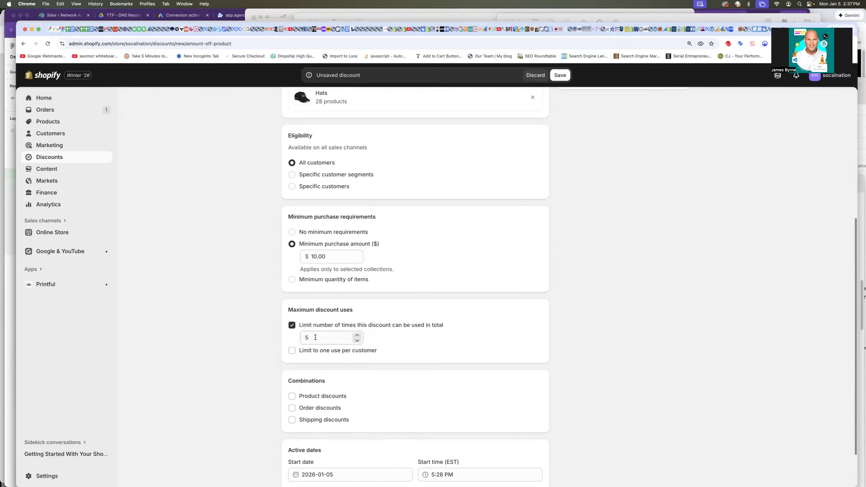
double_click(301, 337)
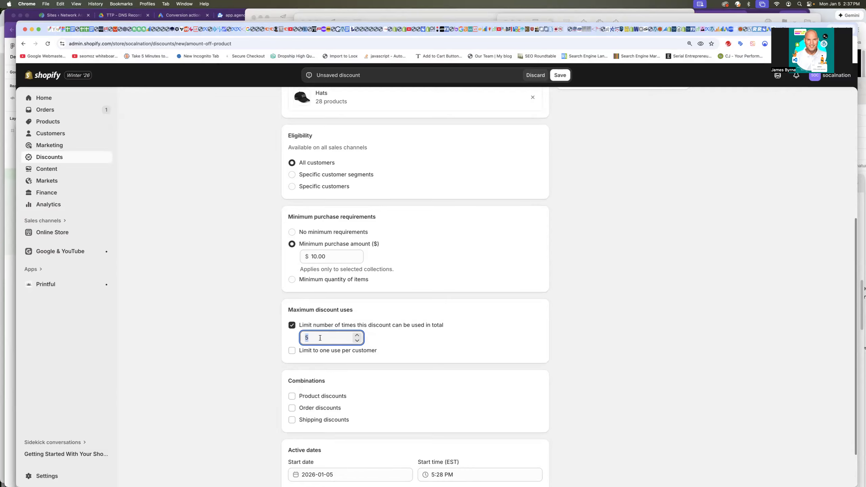
left_click(293, 325)
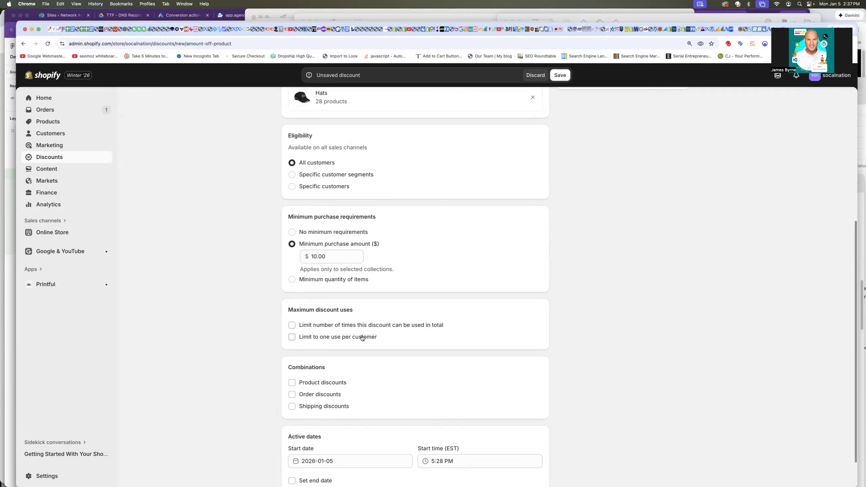
Try combining the one-use-per-customer limit with the total limit of 5 uses, and clear both limits
left_click(302, 339)
left_click(294, 326)
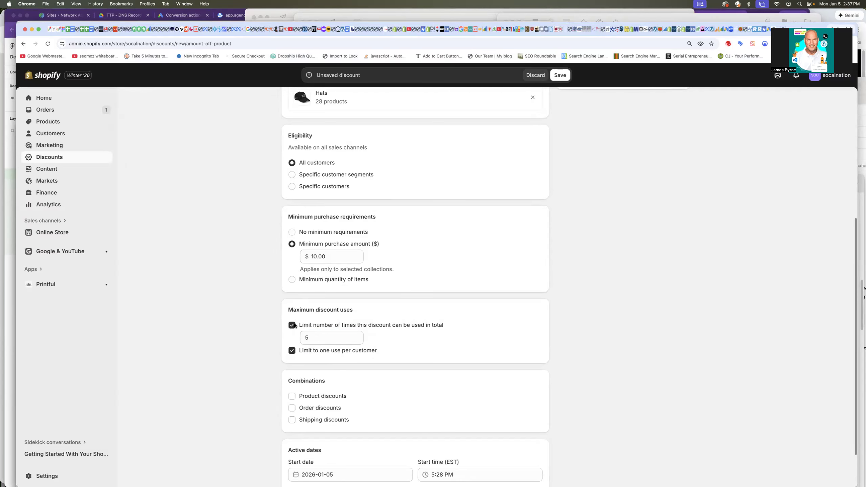
left_click_drag(311, 339, 301, 341)
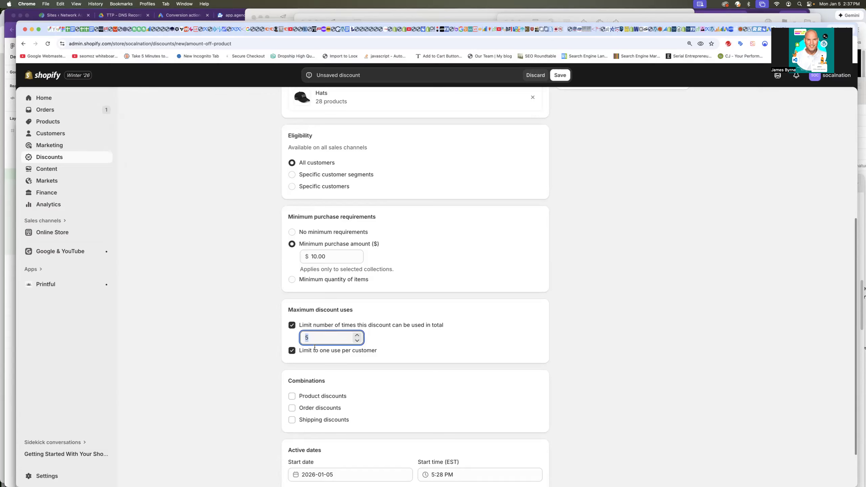
left_click(292, 325)
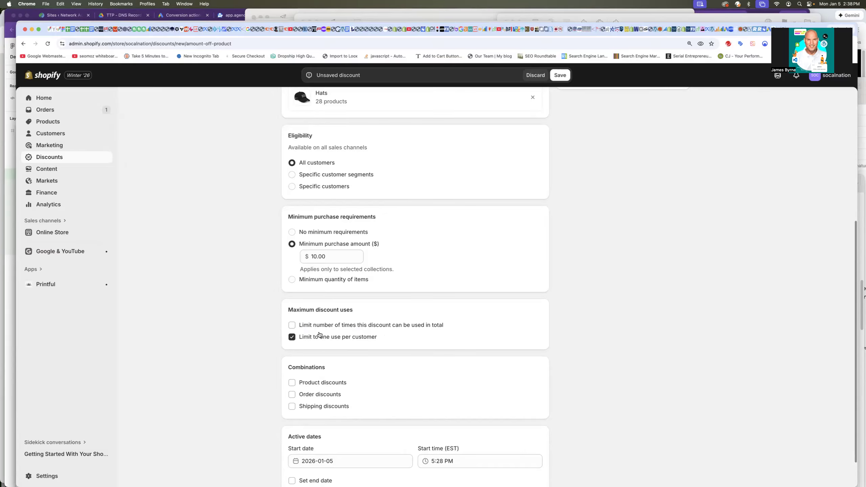
left_click(293, 337)
Allow the discount to combine with product, order and shipping discounts
scroll(247, 376, "down", 2)
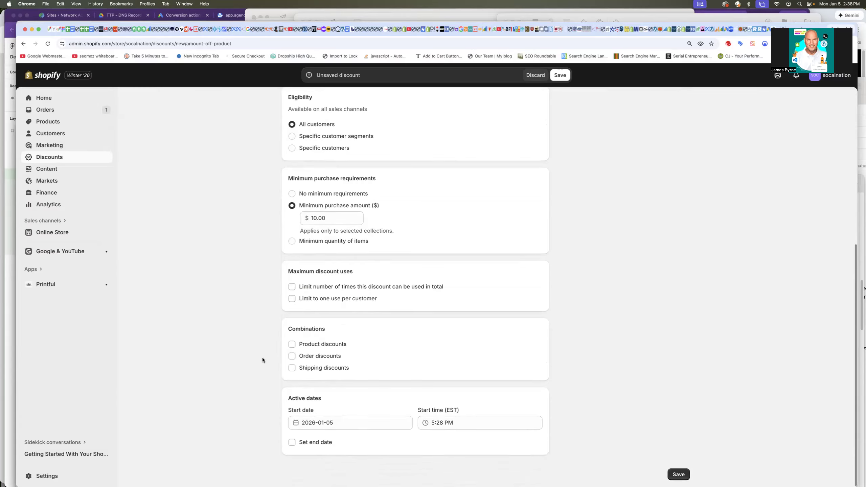
left_click(292, 344)
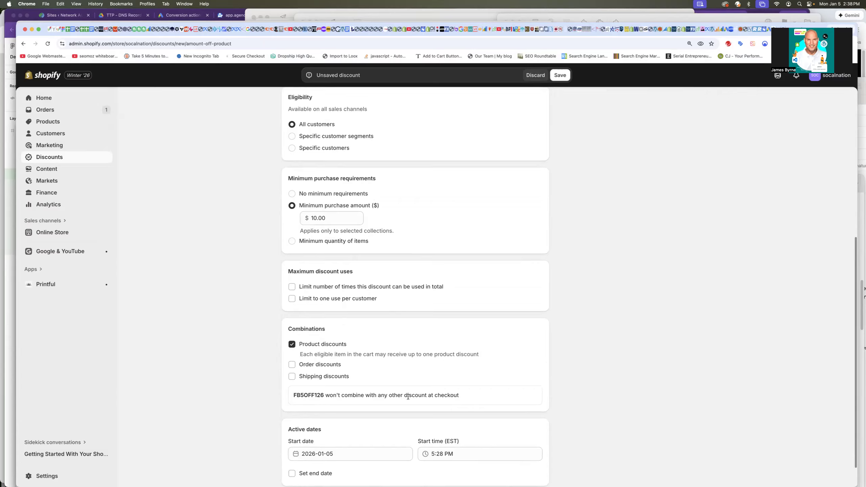
left_click(292, 364)
left_click(293, 387)
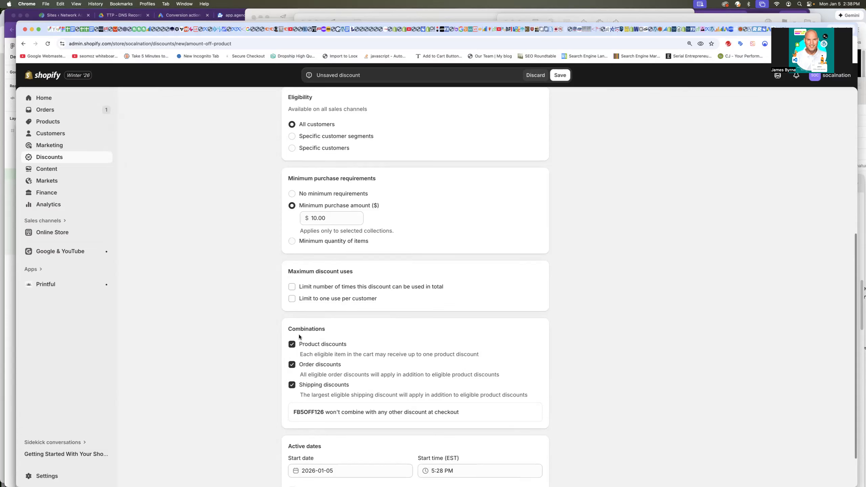
Turn off combining the discount with product, order and shipping discounts
left_click(293, 345)
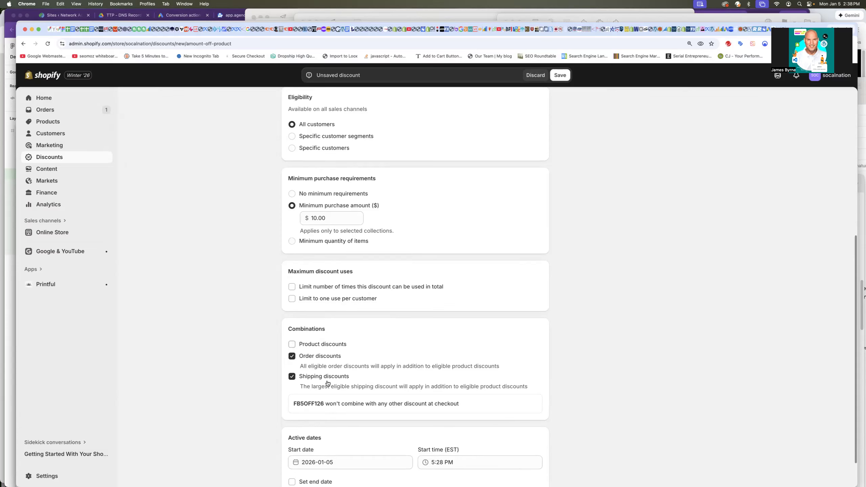
left_click(292, 356)
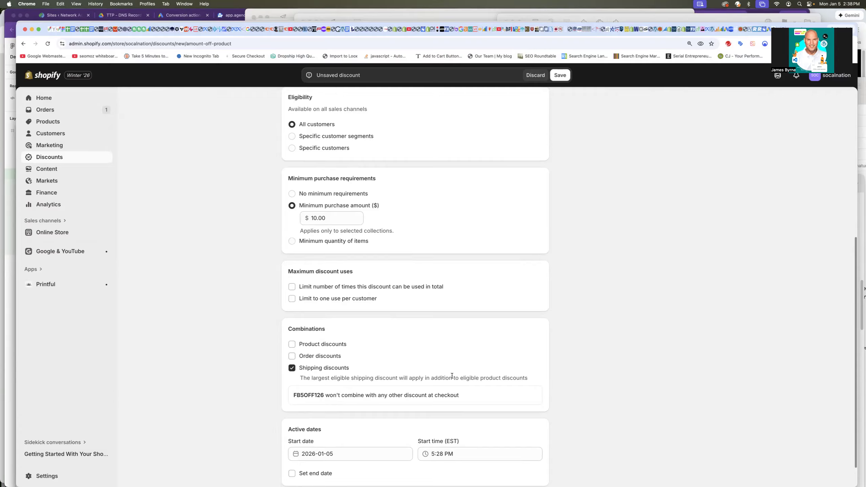
left_click(292, 368)
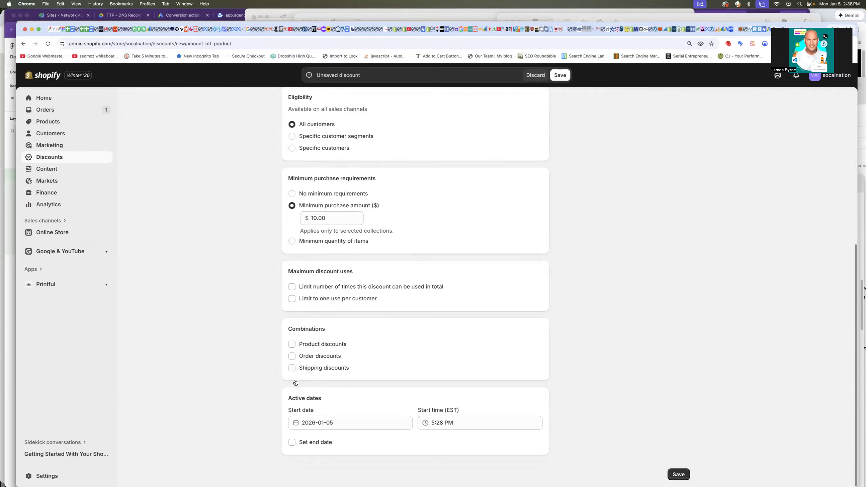
Try moving the discount's start date to January 8, 2026, and set it back to January 5, 2026
left_click(342, 424)
left_click(380, 364)
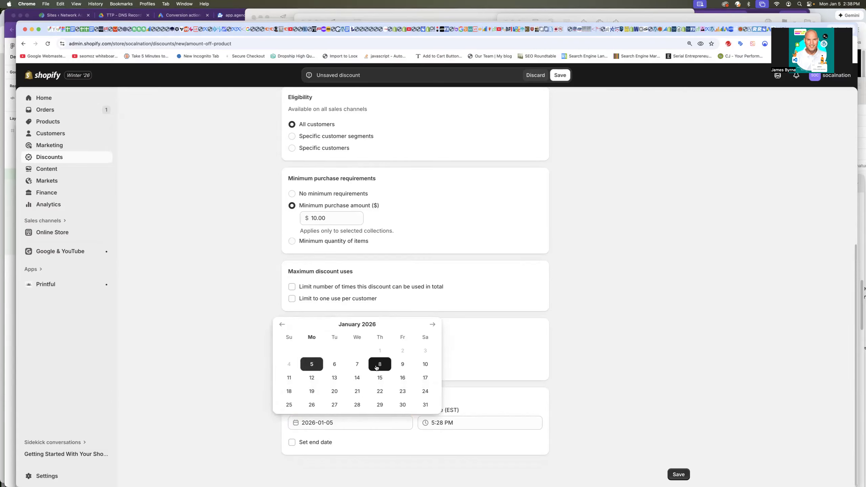
left_click(345, 423)
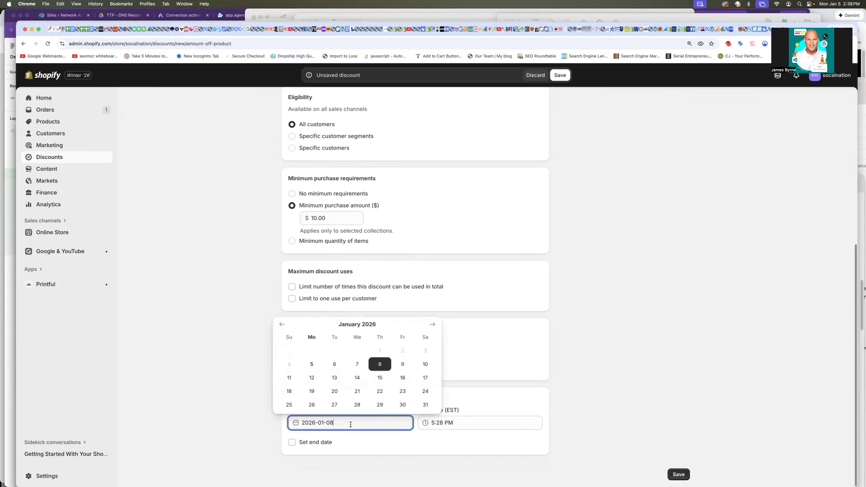
left_click(315, 366)
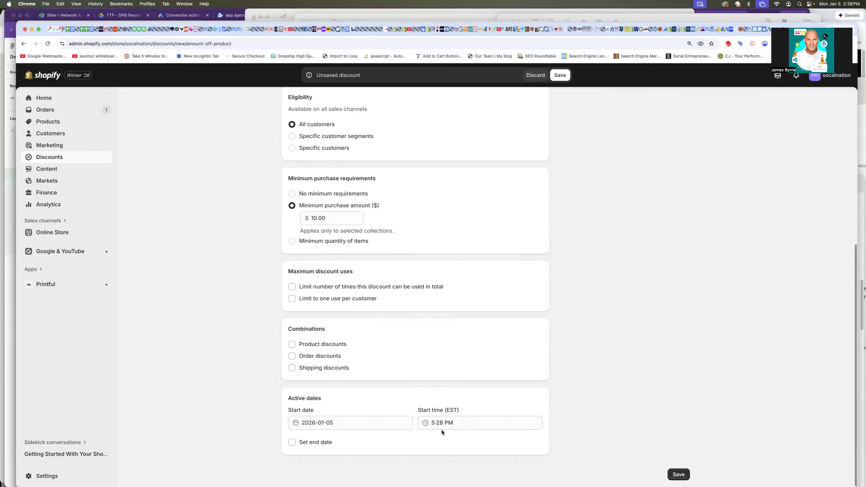
Give the discount an end date of January 31, 2026, and save the discount
left_click(292, 442)
scroll(238, 382, "down", 2)
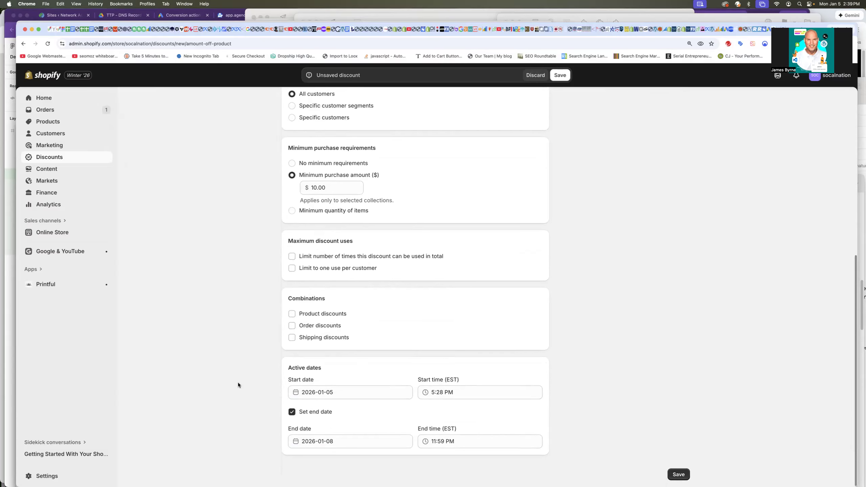
left_click(337, 444)
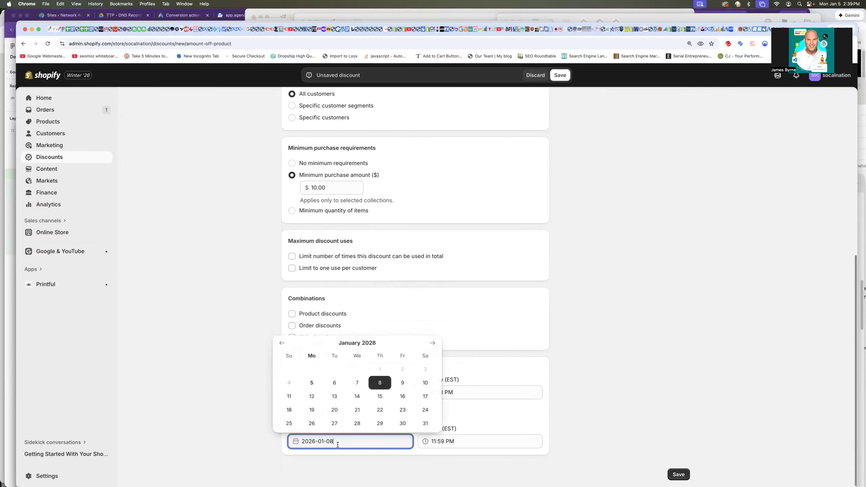
left_click(426, 424)
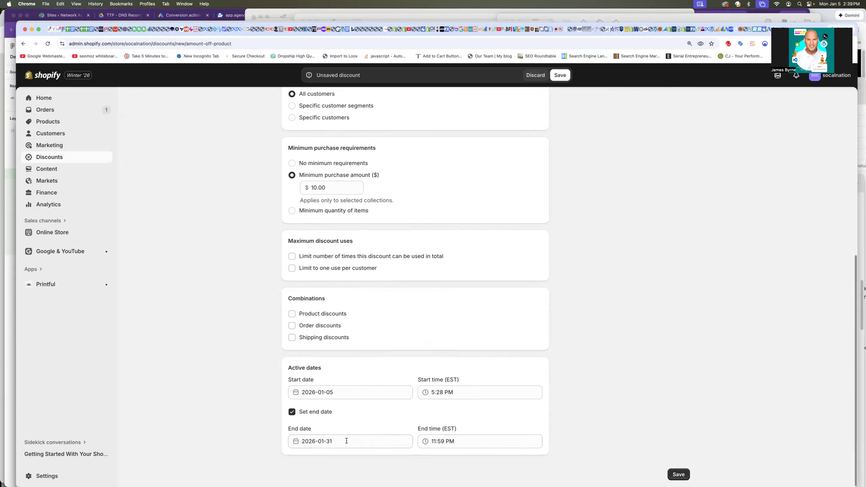
left_click(679, 475)
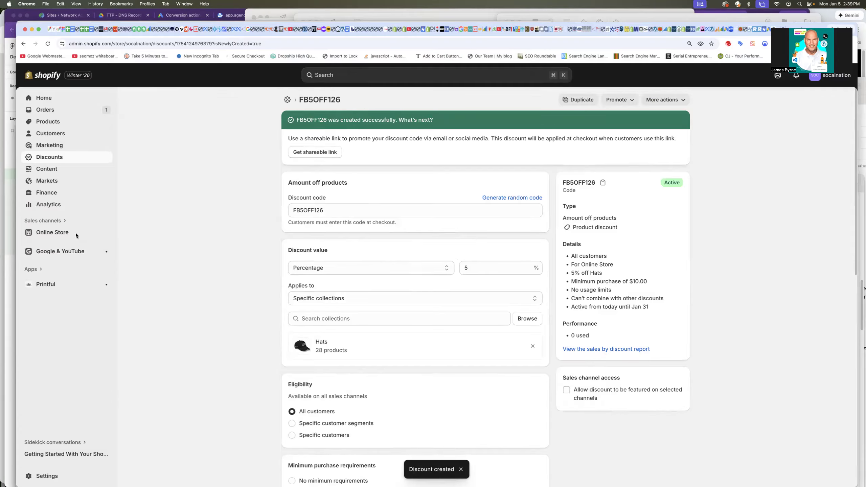
Open the online storefront and add the Road Tripper Blend 1lB bag from the Coffee collection to the cart
left_click(106, 232)
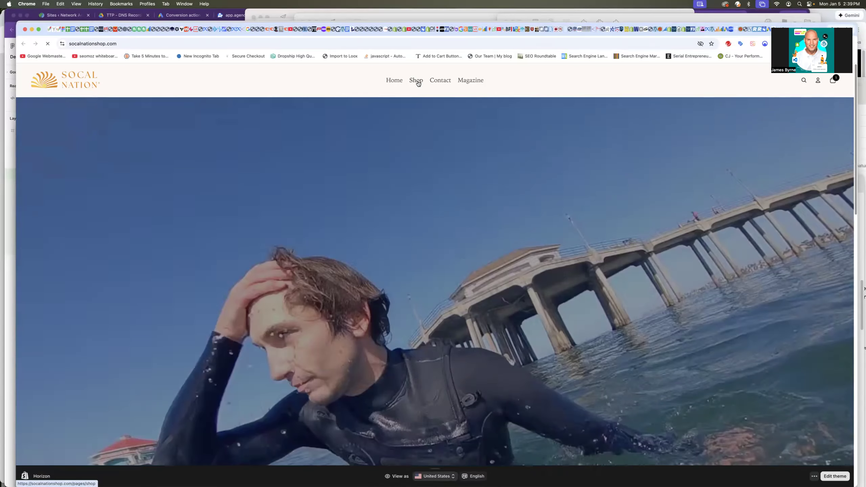
left_click(419, 82)
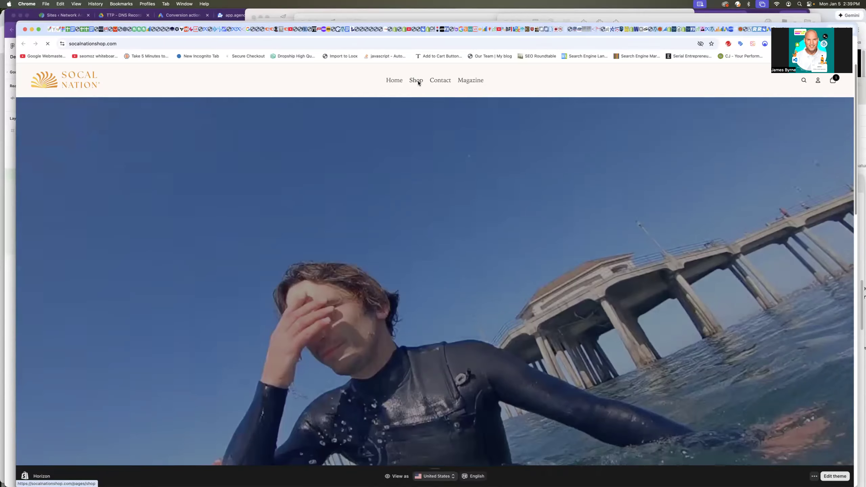
left_click(106, 206)
left_click(106, 242)
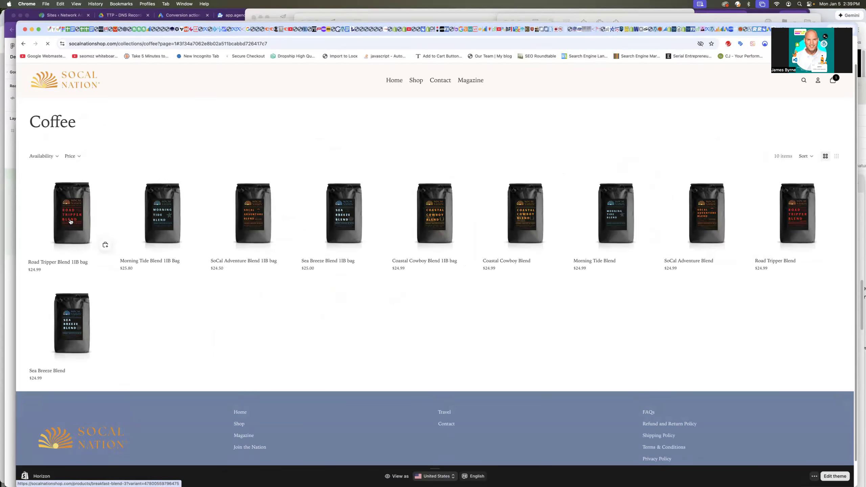
left_click(720, 229)
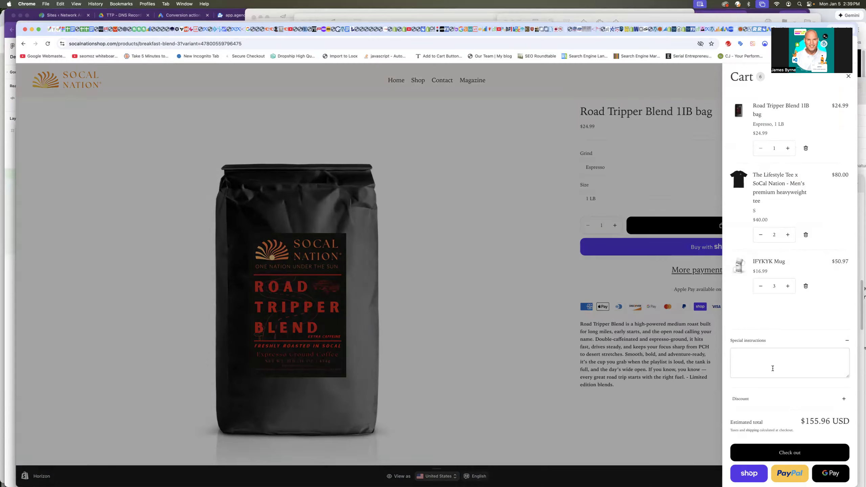
Apply the discount code FB5OFF126 to the cart containing the coffee, tee and mugs
left_click(845, 400)
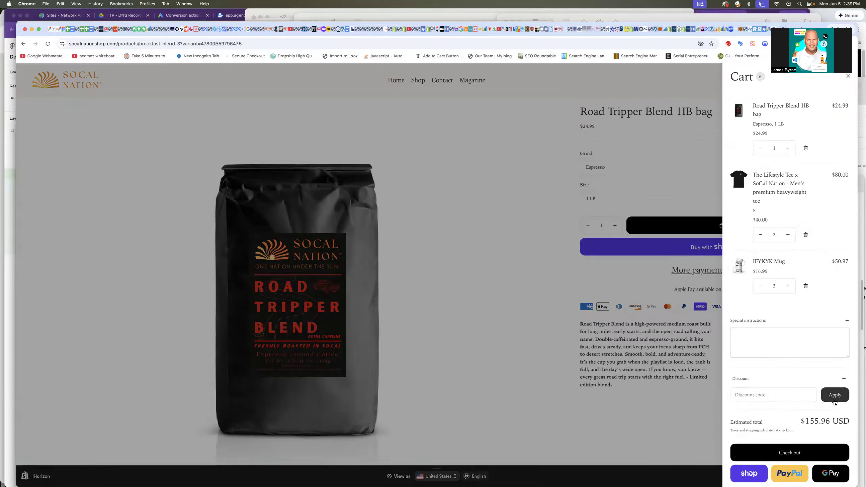
left_click(754, 388)
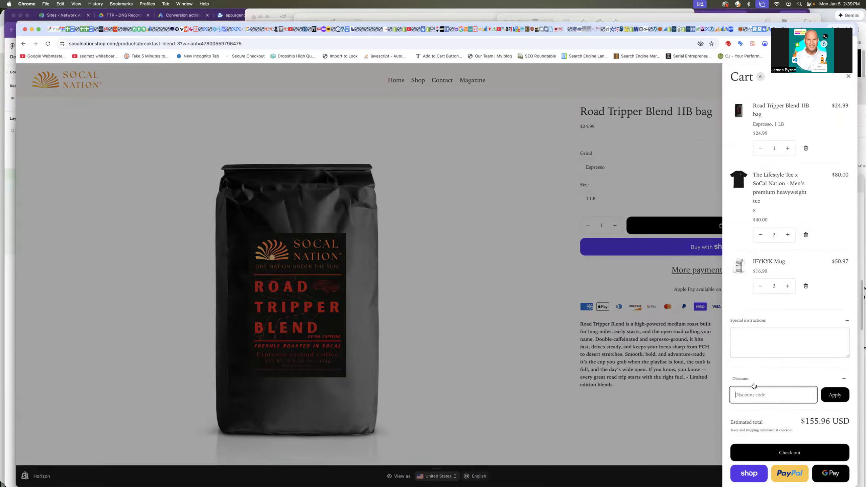
type("FB5OFF126")
left_click(842, 397)
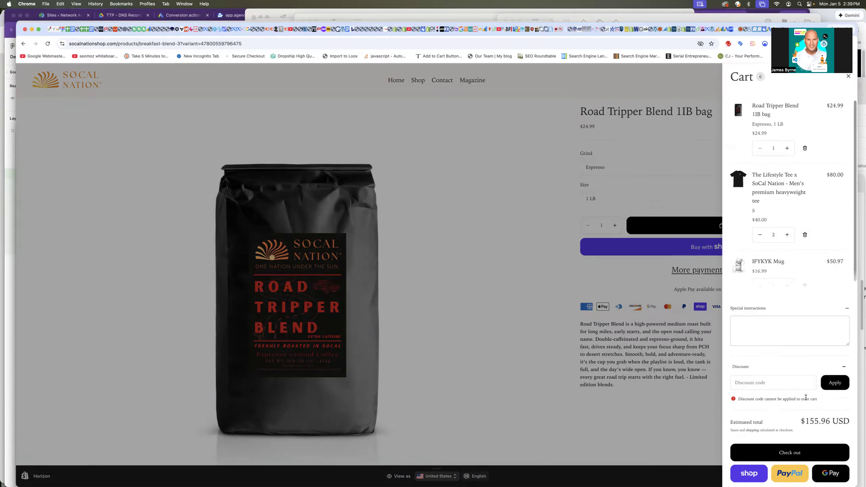
Add the SoCal Nation Classic Dad Hat from the Hats collection to the cart
left_click(545, 208)
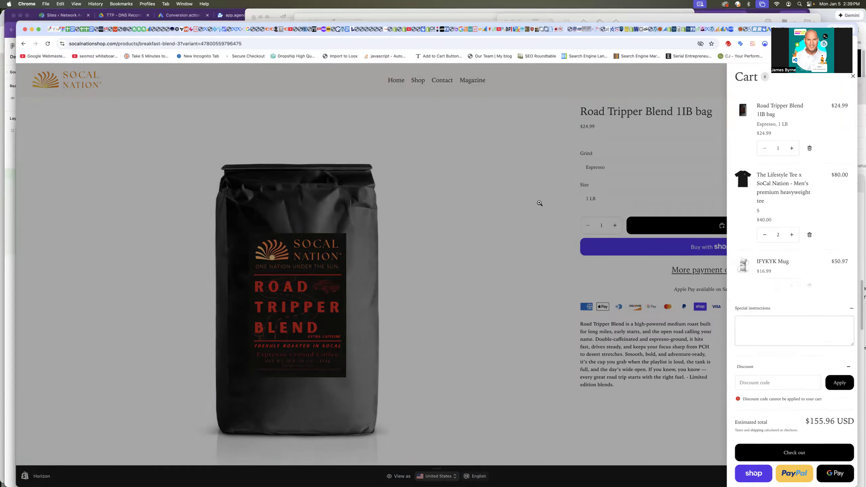
left_click(418, 85)
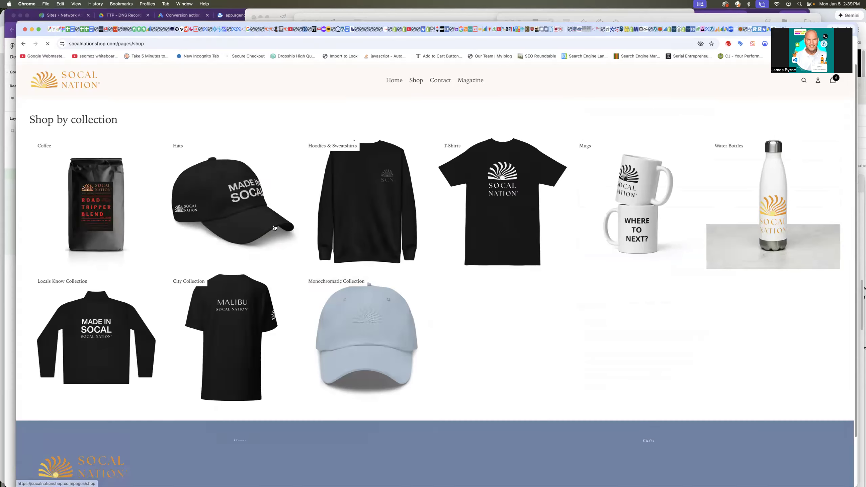
left_click(208, 200)
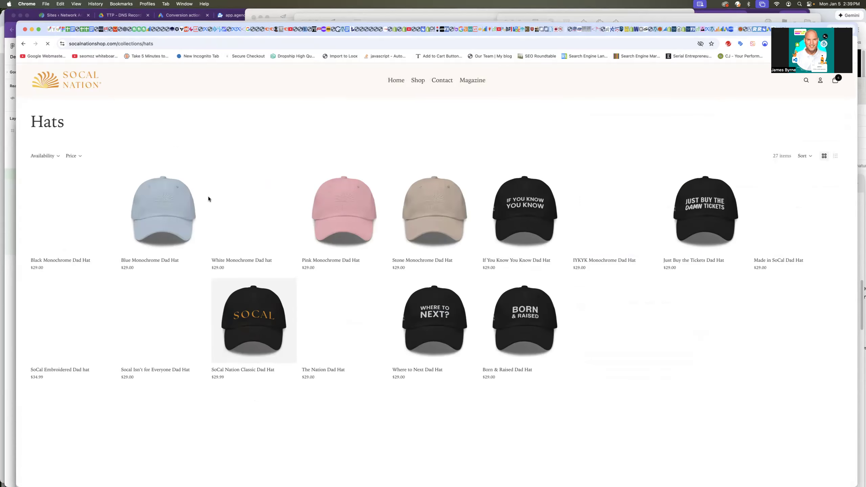
left_click(241, 317)
left_click(730, 162)
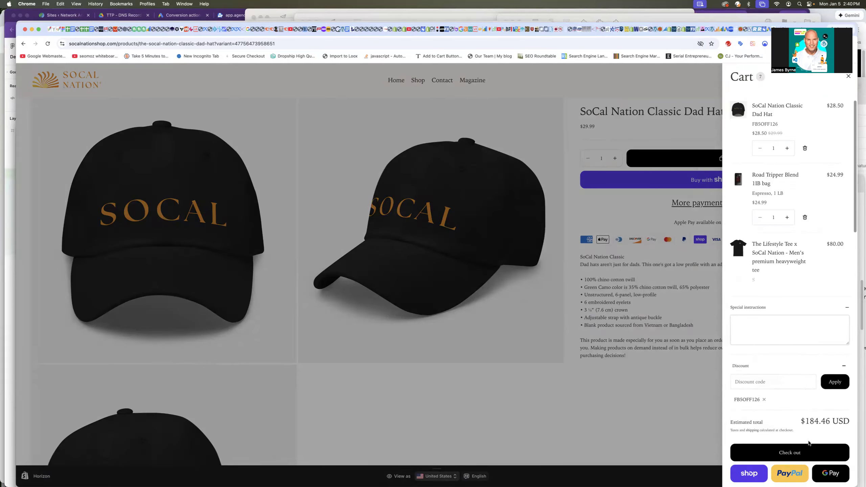
Proceed to checkout, examine the hat's discounted price and the total savings, and return to the hat's product page
left_click(791, 453)
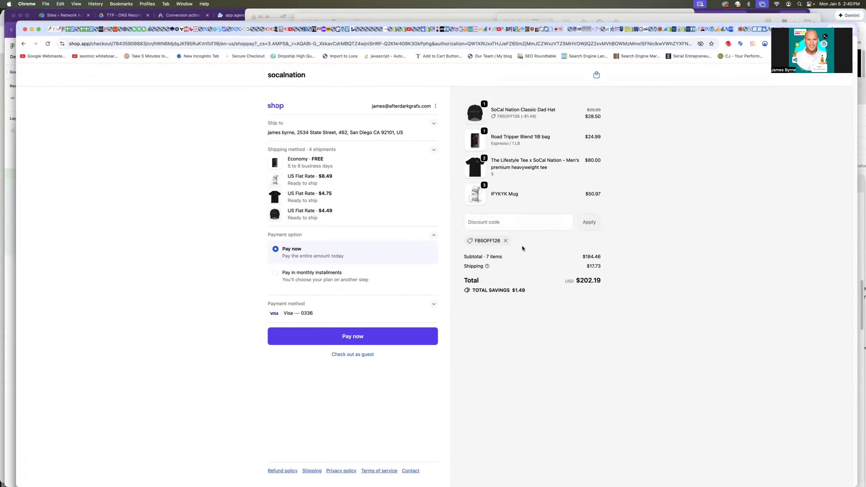
double_click(519, 290)
left_click_drag(601, 110, 586, 111)
left_click(23, 44)
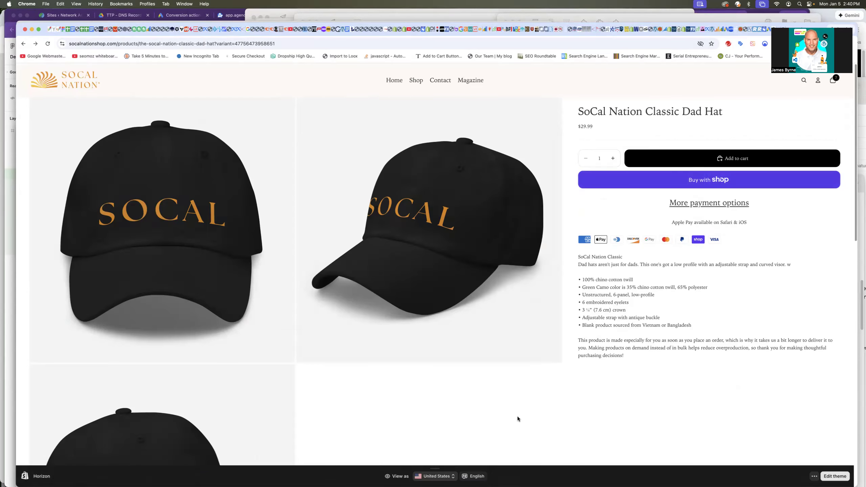
Return to the saved discount in the Shopify admin and review its code and the note on shareable links
key("ctrl+shift+Tab")
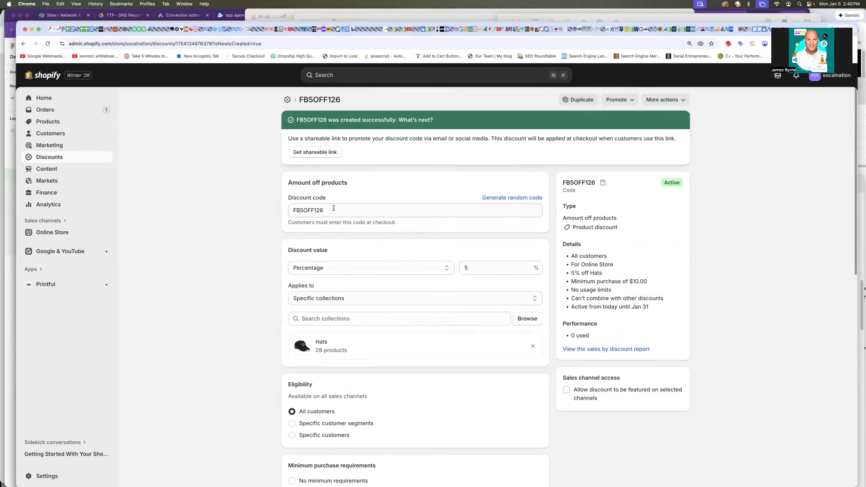
left_click_drag(331, 208, 266, 211)
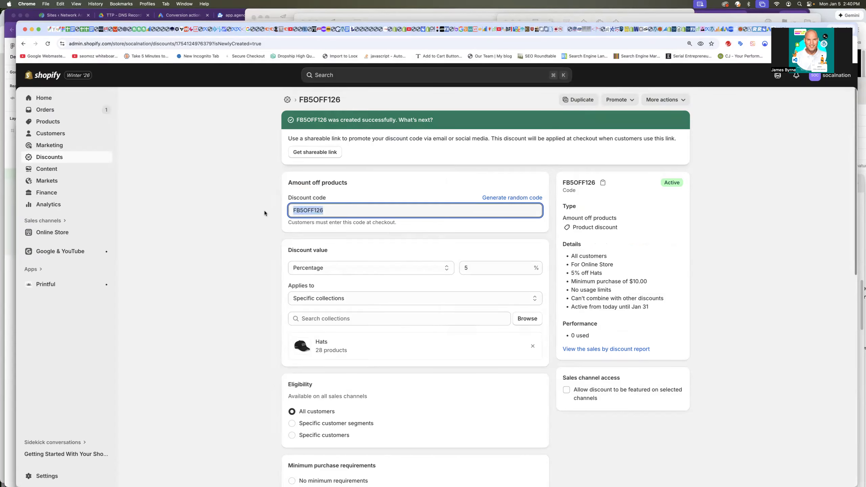
left_click(261, 190)
left_click_drag(326, 210, 276, 209)
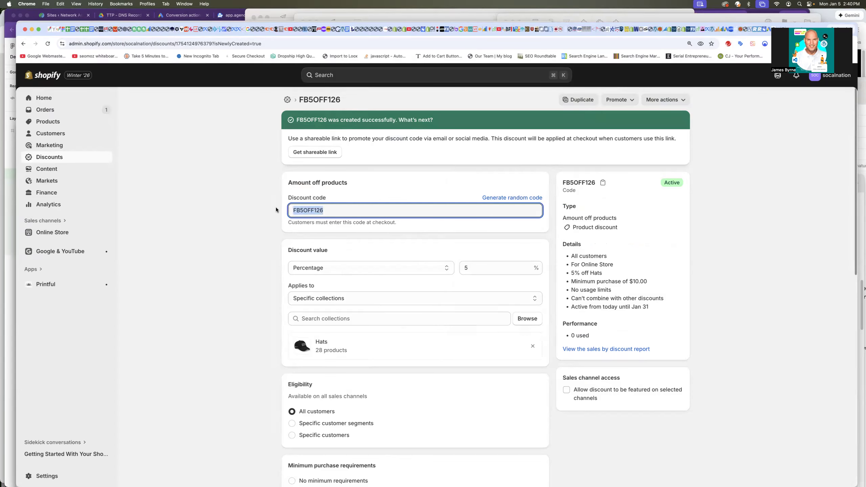
left_click(237, 196)
left_click_drag(545, 138, 634, 139)
Get a shareable link for the discount, compare the Homepage landing option, choose the Hats collection page, and copy the link
left_click(318, 152)
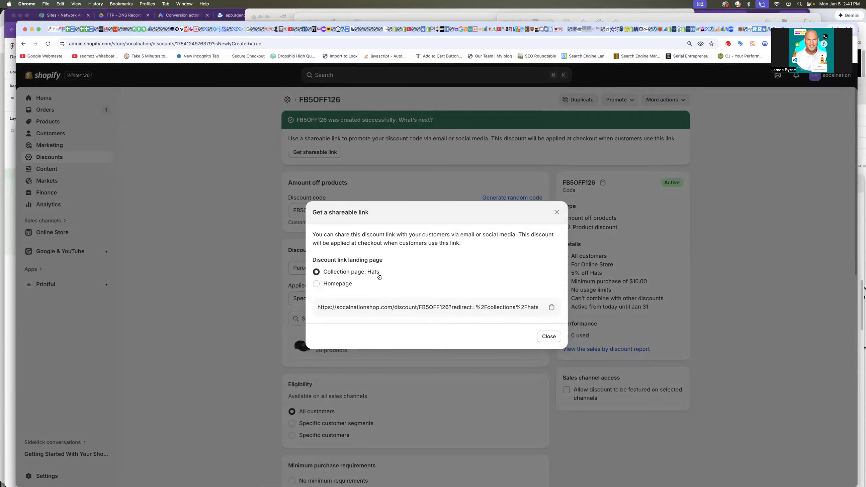
left_click(316, 284)
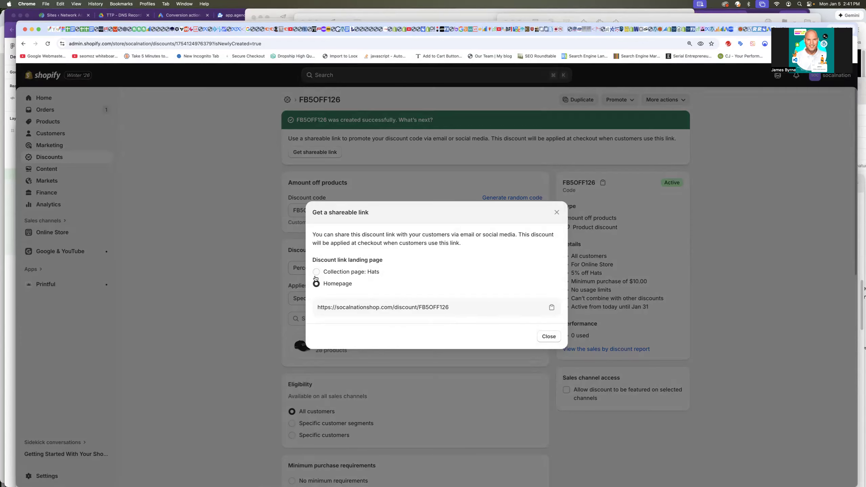
left_click(316, 272)
left_click(317, 286)
left_click(317, 274)
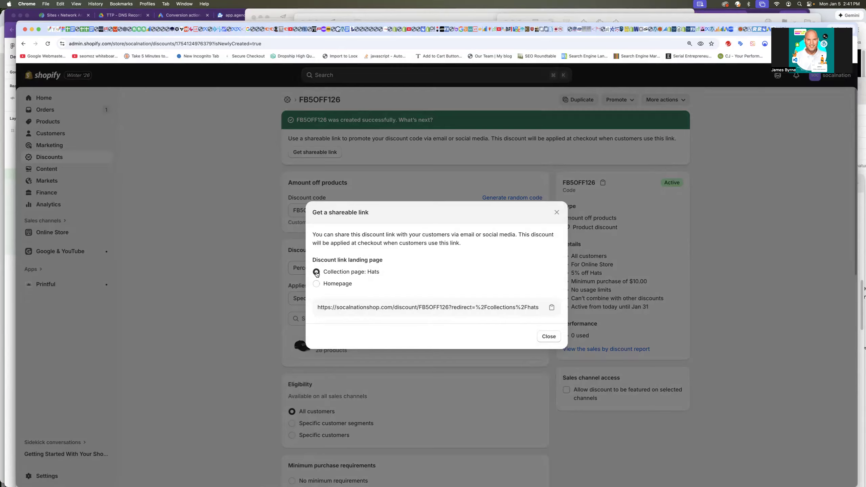
left_click(552, 307)
left_click(254, 171)
Load the copied discount link in the storefront tab and open the Black Monochrome Dad Hat product
key("ctrl+Tab")
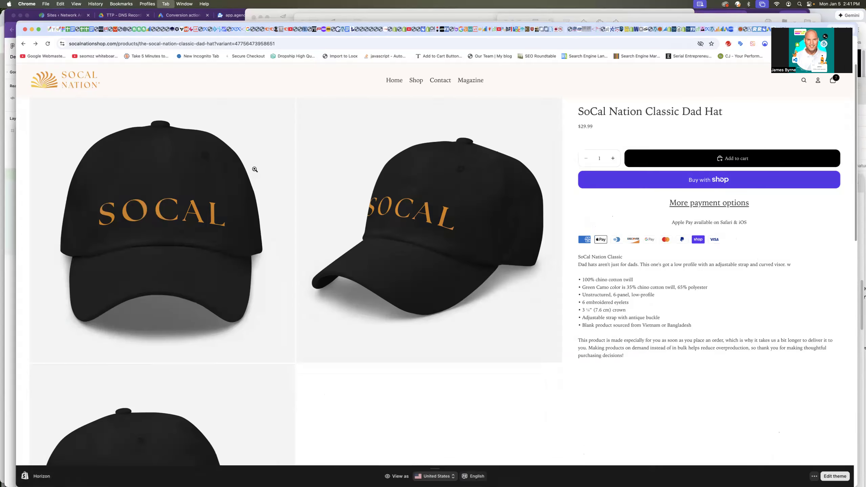
left_click(279, 45)
key("super+v")
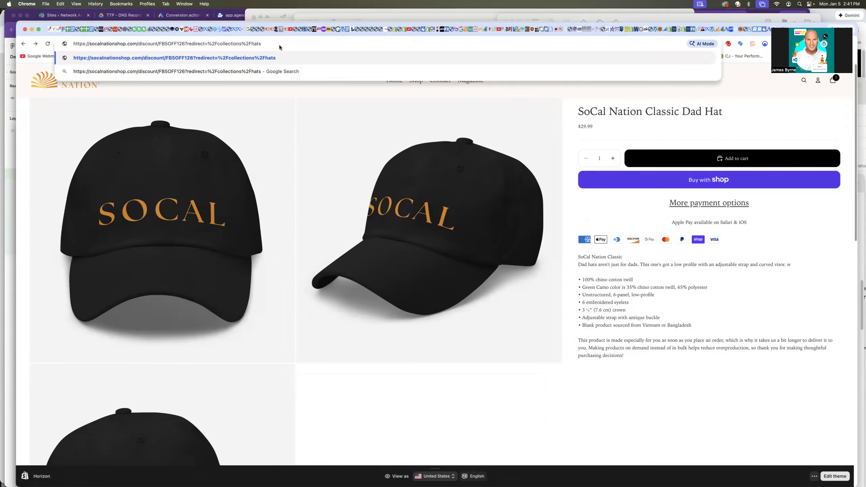
key("Return")
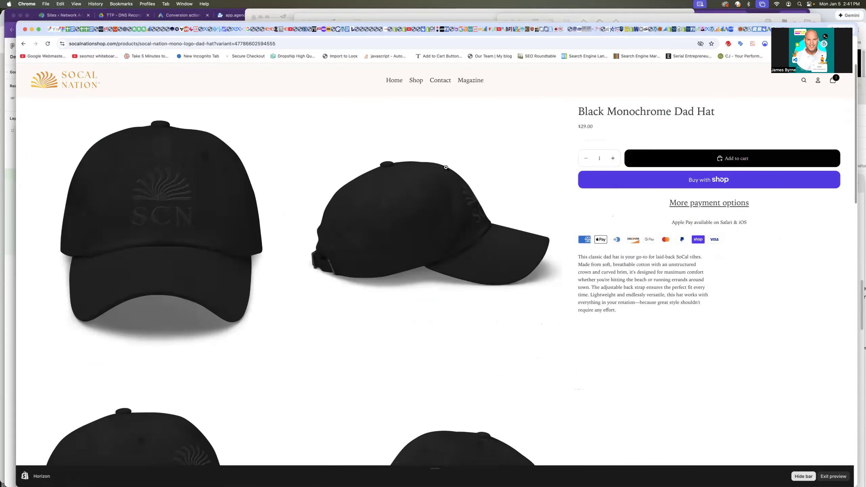
Remove the FB5OFF126 code and all the products from the storefront cart
left_click(836, 81)
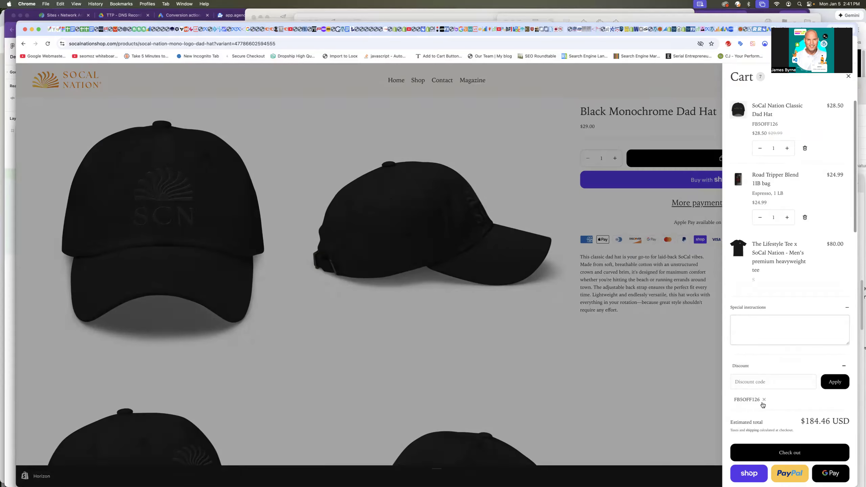
left_click(765, 401)
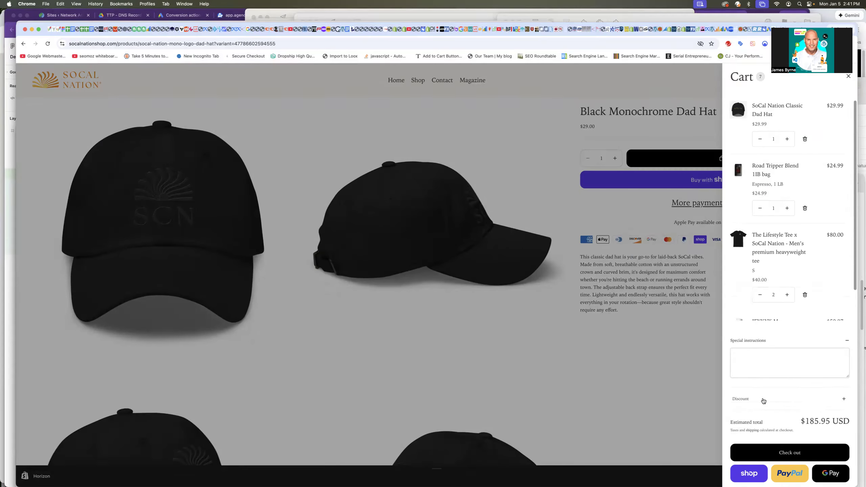
left_click(806, 140)
left_click(807, 149)
left_click(807, 165)
left_click(806, 132)
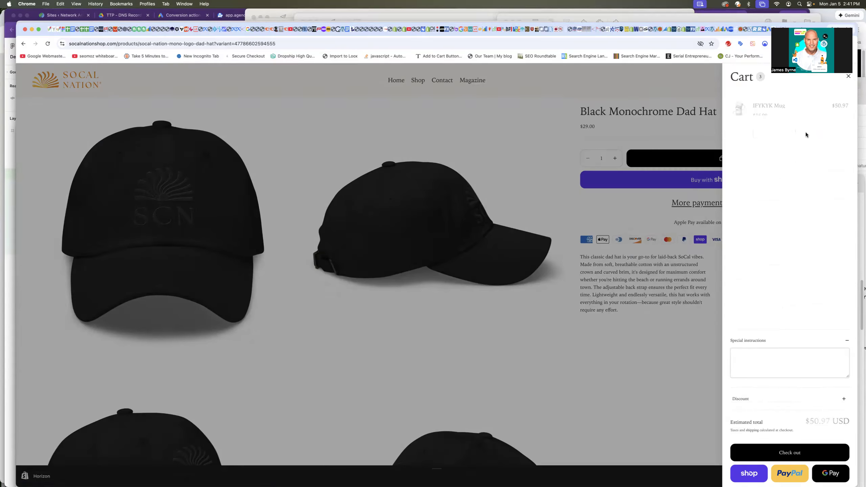
Close the emptied cart and open the Hats collection from the shop page
left_click(476, 128)
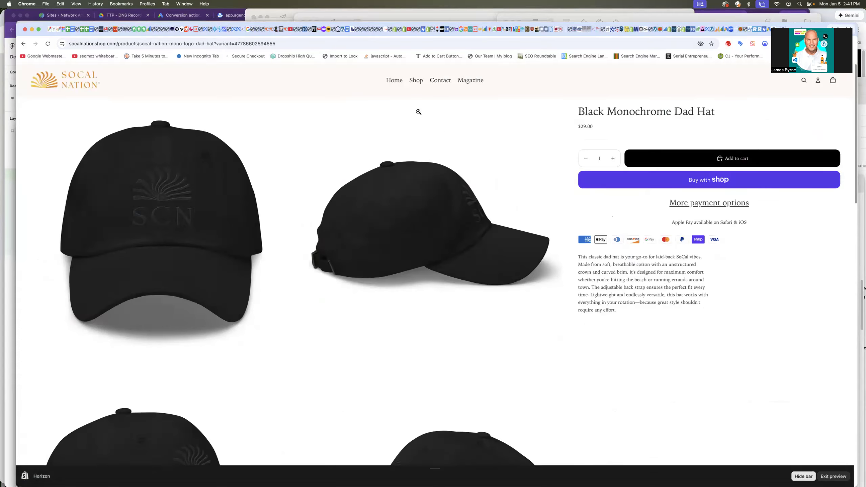
left_click(409, 81)
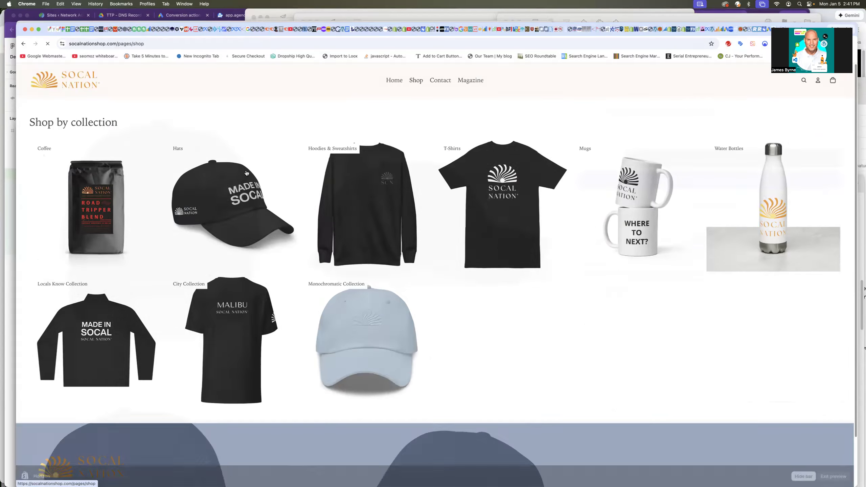
left_click(222, 184)
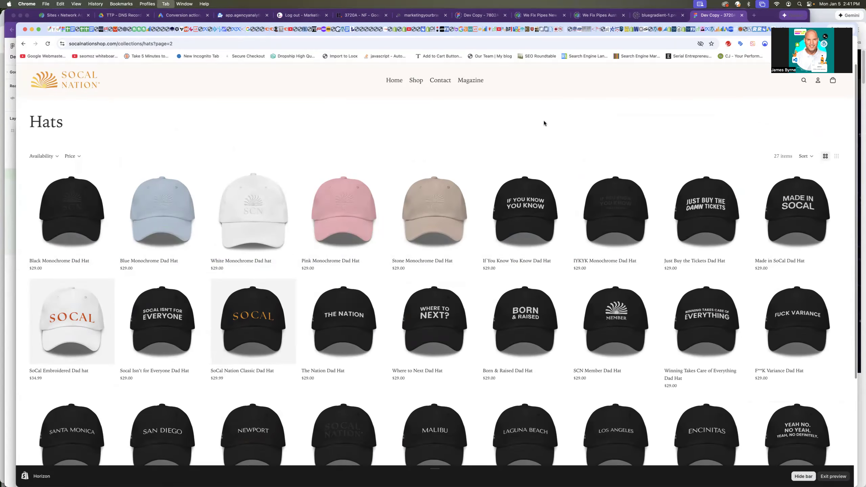
Return to the Shopify admin tab and leave the FB5OFF126 page for the list of discounts
key("ctrl+shift+Tab")
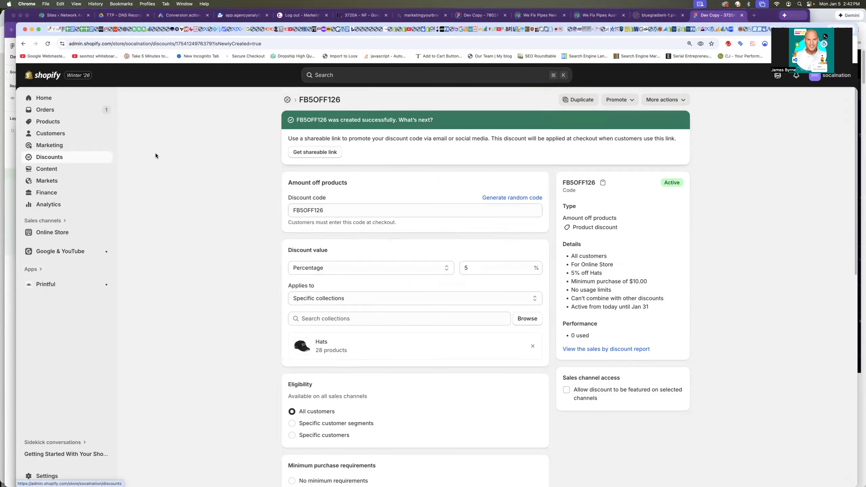
left_click(289, 102)
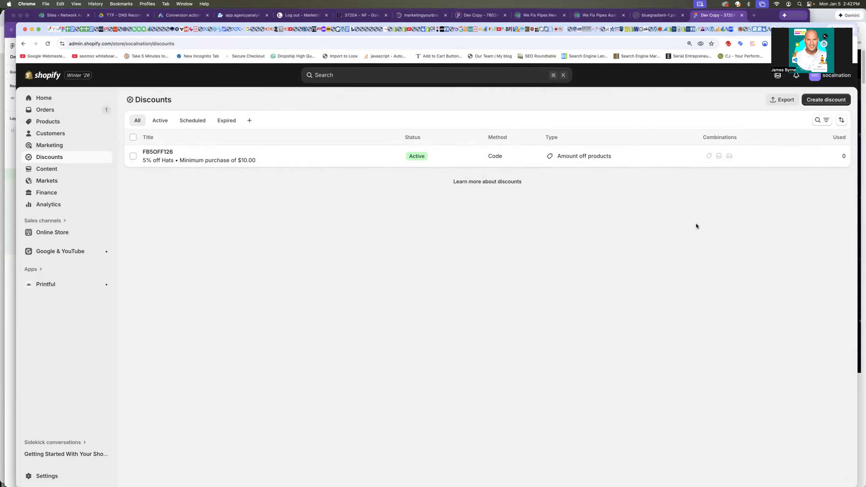
Switch to the storefront tab, add the White Monochrome Dad hat from the Hats collection to the cart, and close the cart
key("ctrl+Tab")
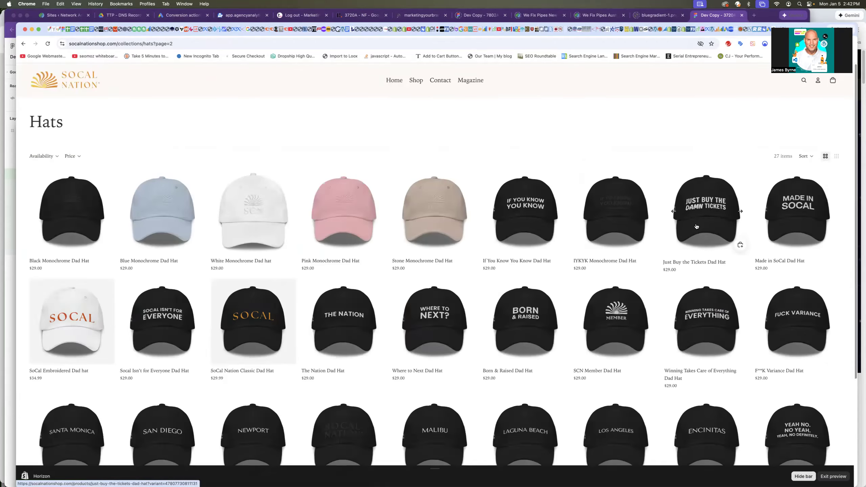
left_click(253, 212)
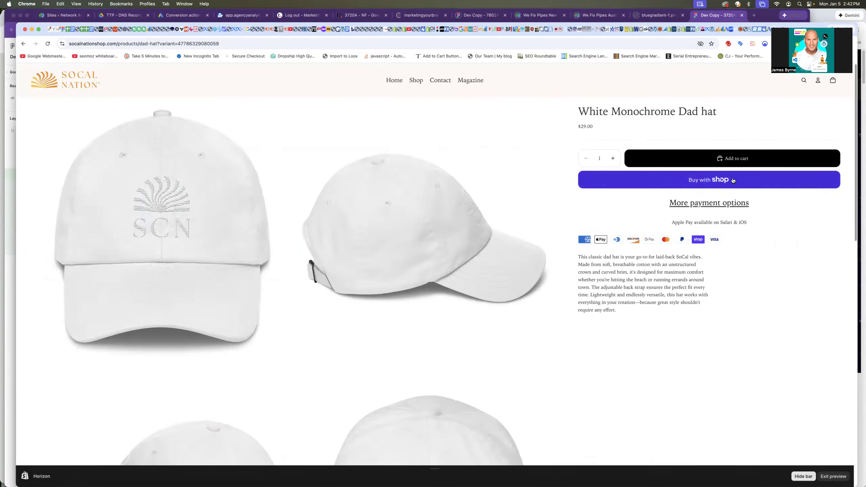
left_click(805, 159)
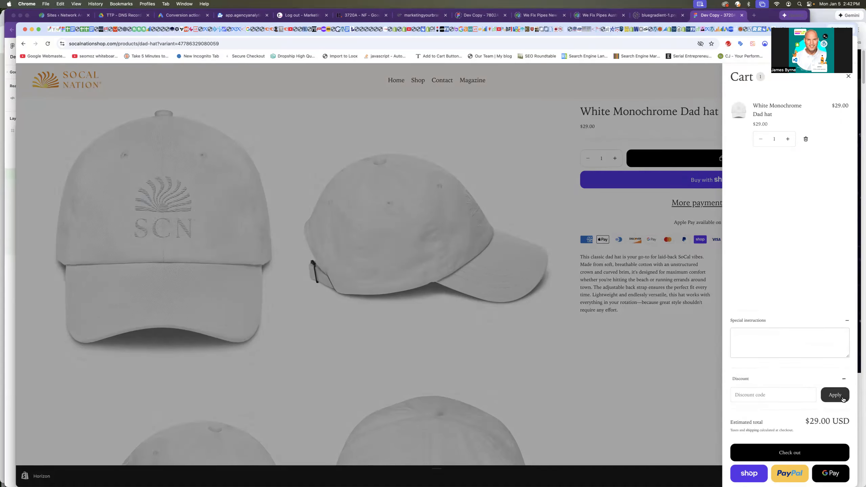
left_click(617, 375)
Review the FB5OFF126 discount's settings in the Shopify admin tab and return to the list of discounts
key("ctrl+shift+Tab")
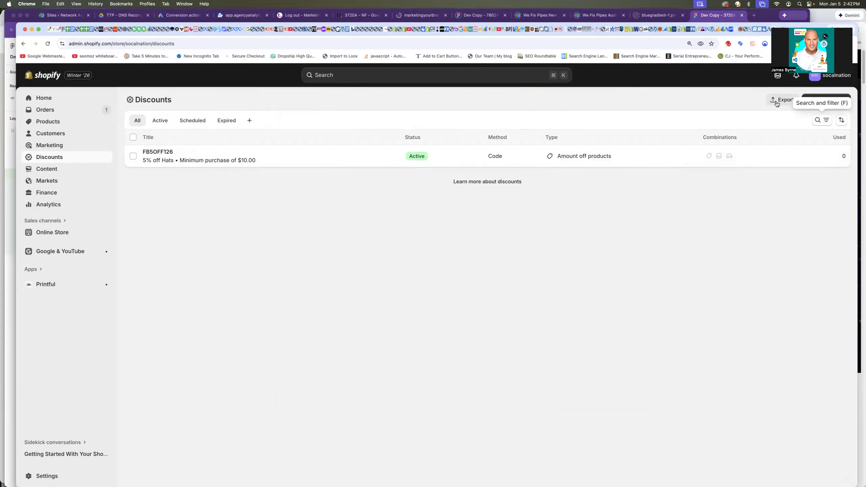
left_click(159, 155)
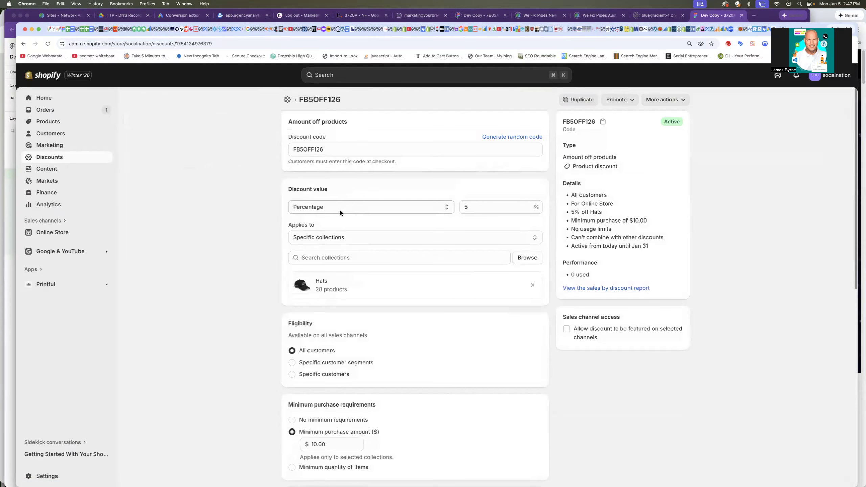
left_click(287, 99)
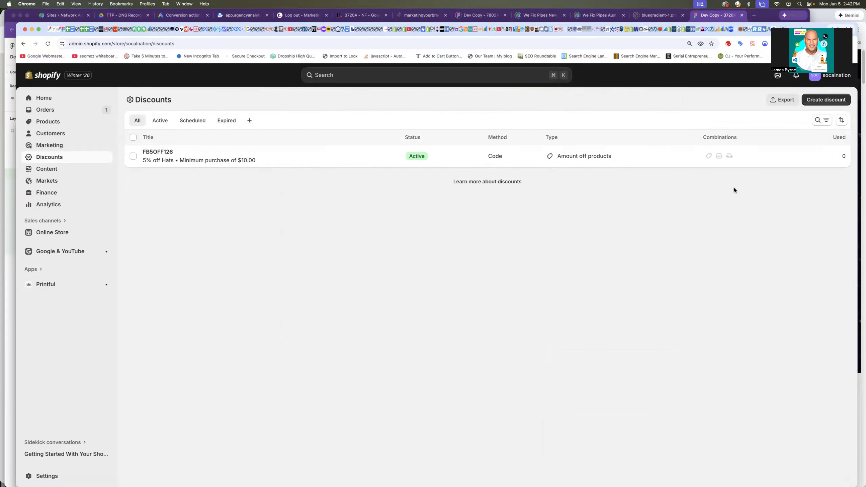
Start a new amount-off-products discount using the automatic method and title it FB5OFF126A
left_click(822, 102)
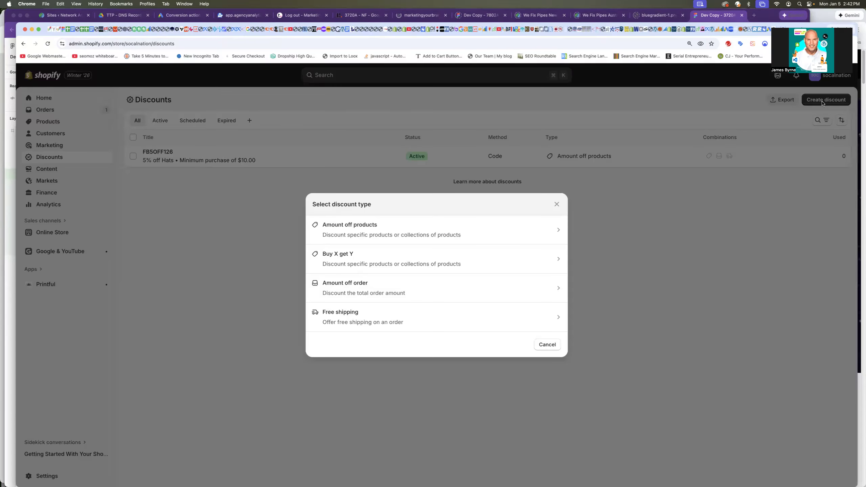
left_click(424, 230)
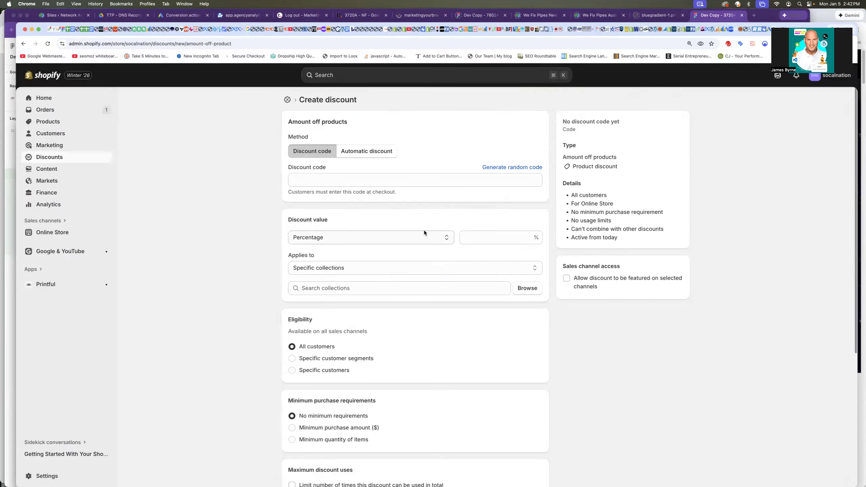
left_click(370, 154)
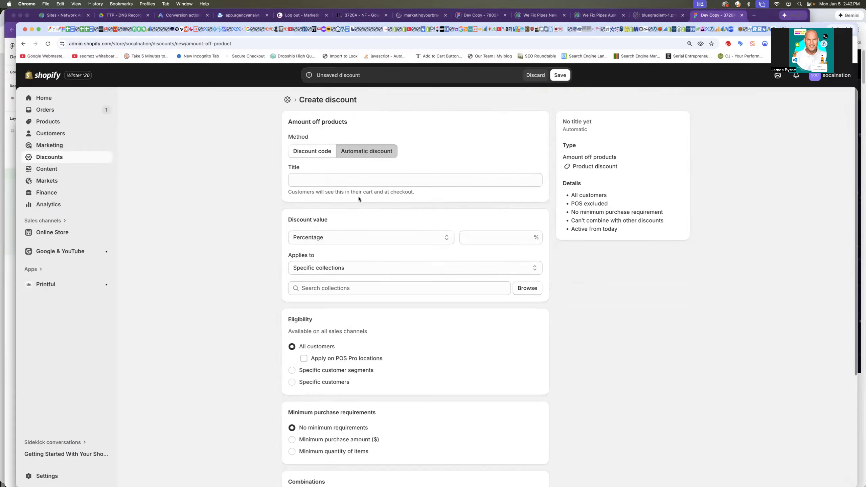
left_click(315, 182)
type("FB")
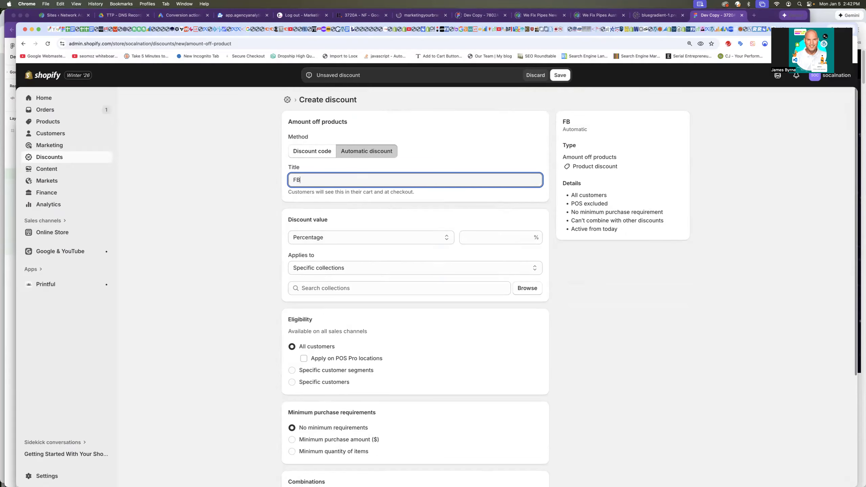
type("5OFF126")
type("A")
left_click_drag(337, 182, 272, 185)
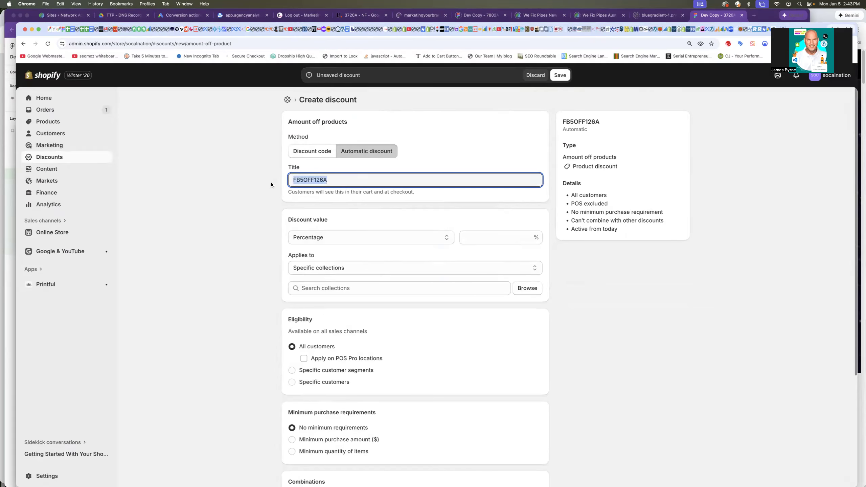
left_click_drag(334, 181, 246, 182)
Set the automatic discount's value to 5 percent and apply it to the Hats collection
left_click(476, 237)
type("5")
left_click(272, 278)
scroll(203, 204, "down", 2)
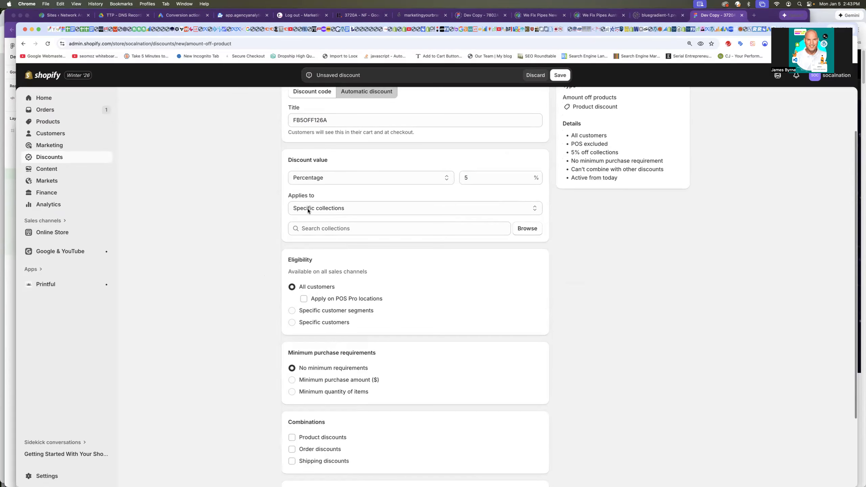
left_click(527, 232)
left_click(356, 234)
left_click(551, 409)
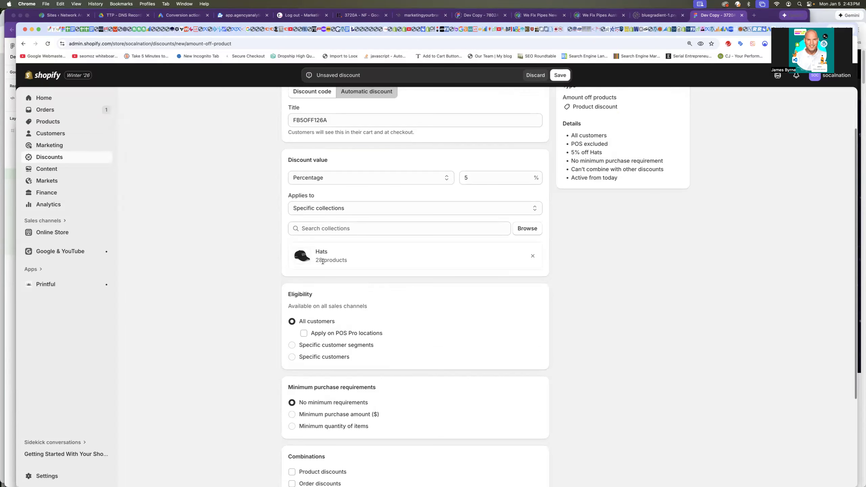
Give the automatic discount an end date of January 31, 2026 and save it
scroll(317, 305, "down", 4)
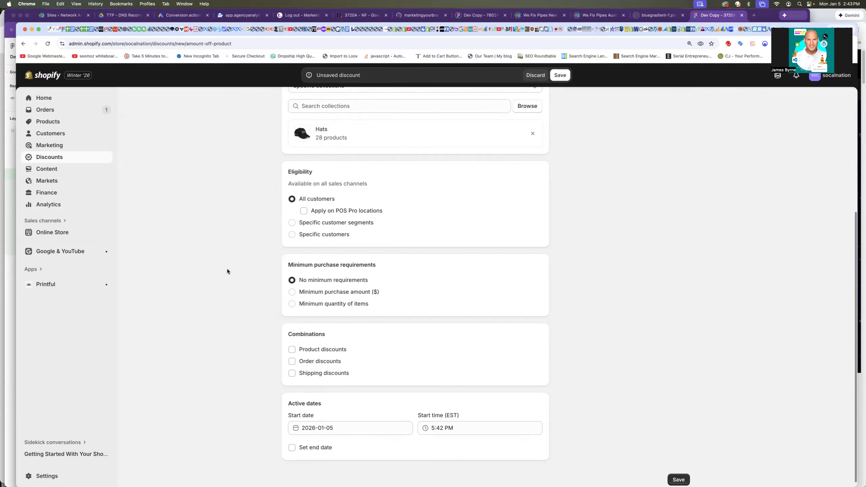
scroll(273, 307, "down", 1)
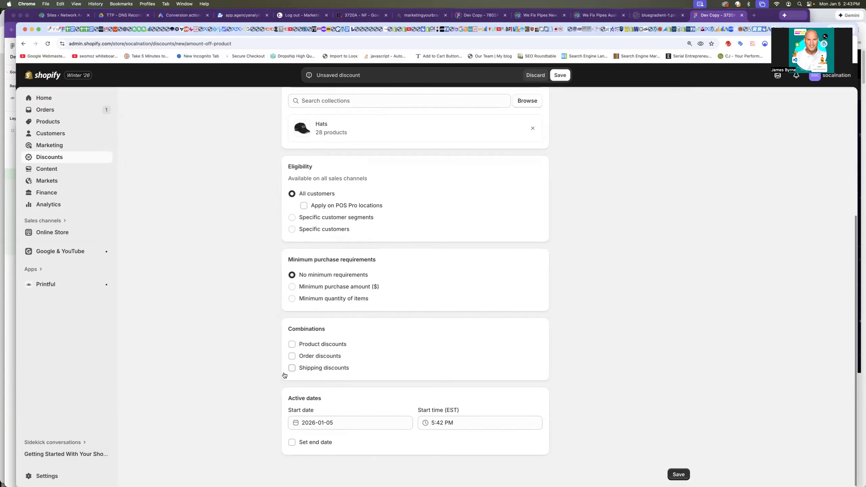
left_click(320, 443)
scroll(341, 416, "down", 2)
left_click(348, 441)
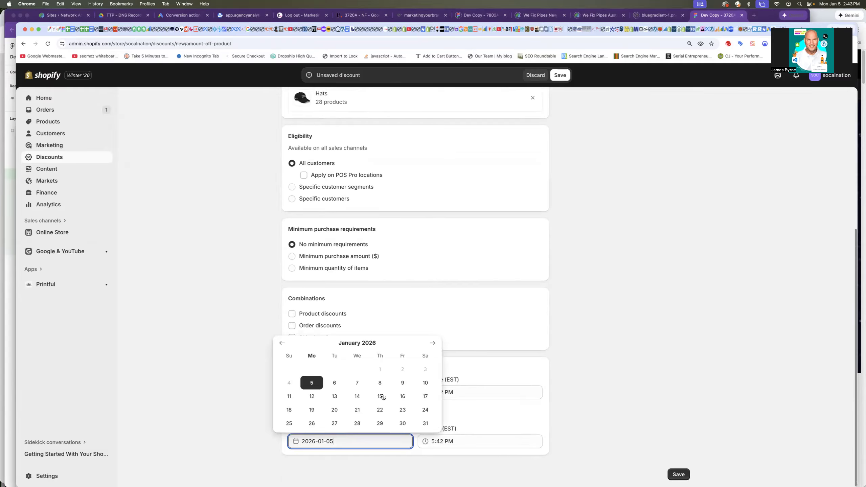
left_click(428, 423)
left_click(679, 475)
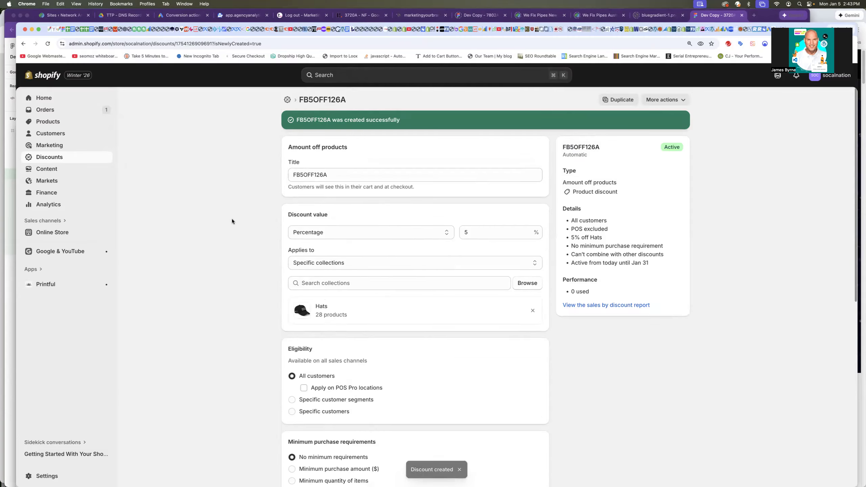
Check the list of discounts and reopen the FB5OFF126A discount
left_click(289, 100)
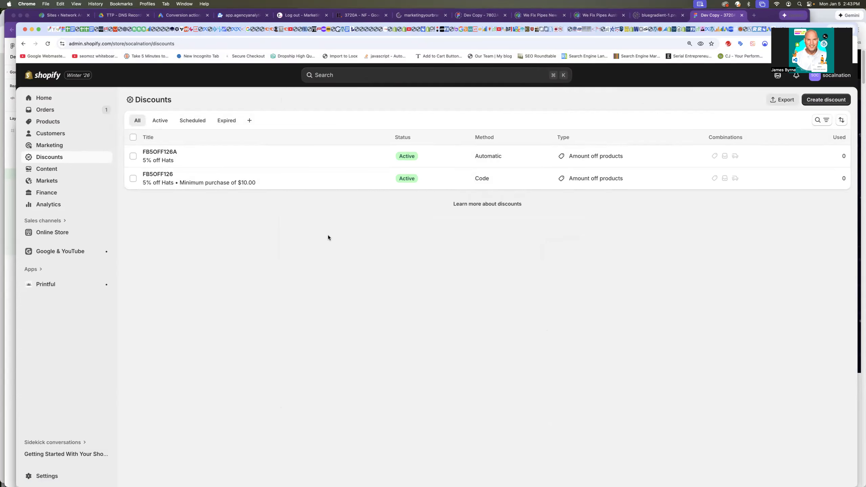
left_click(154, 154)
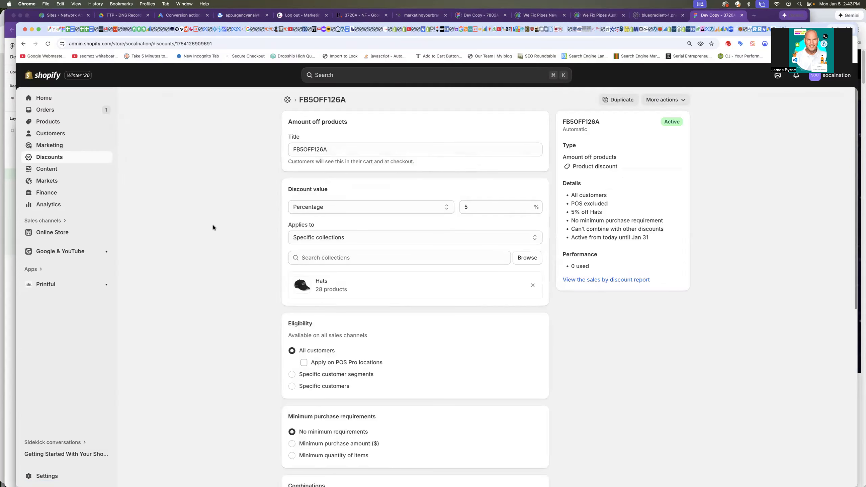
Switch to the storefront tab, go to its homepage, check the cart's contents for the automatic discount, and close the cart
key("ctrl+Tab")
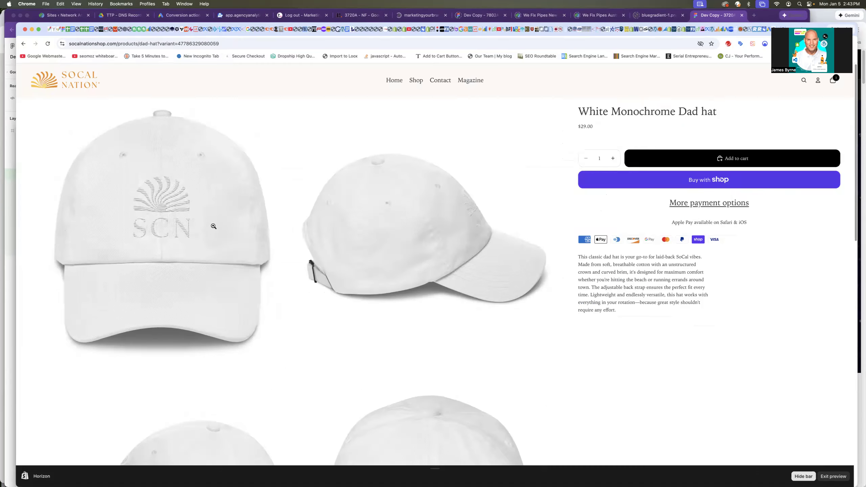
left_click(74, 89)
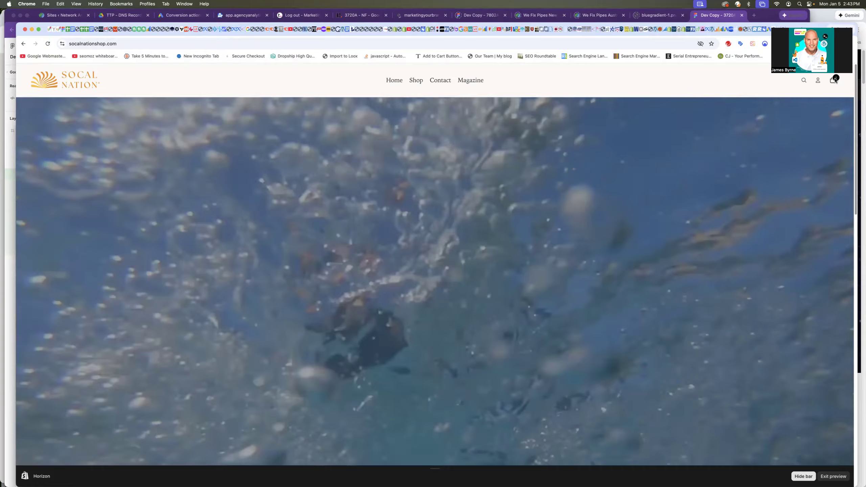
left_click(834, 80)
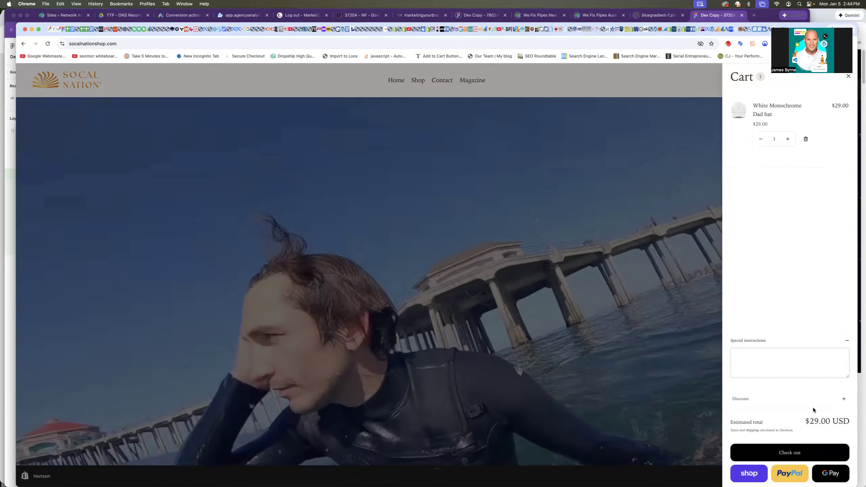
left_click(546, 84)
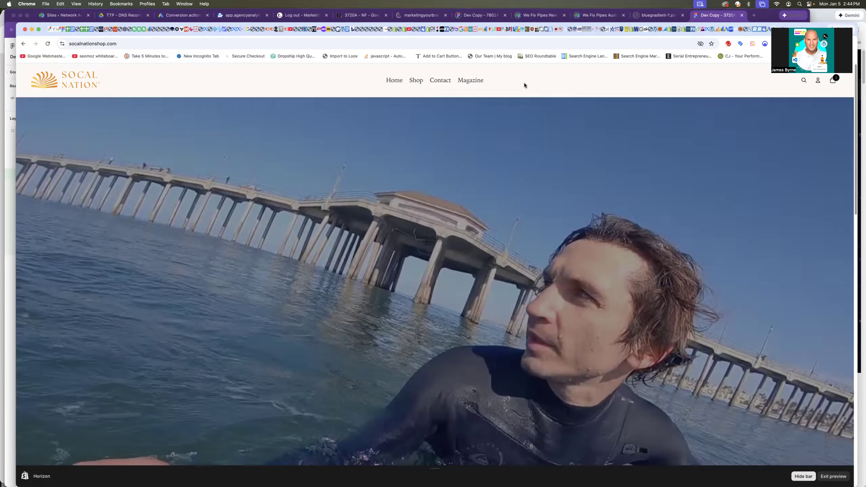
Add the black If You Know You Know Dad Hat from the shop's Hats collection to the cart
left_click(405, 163)
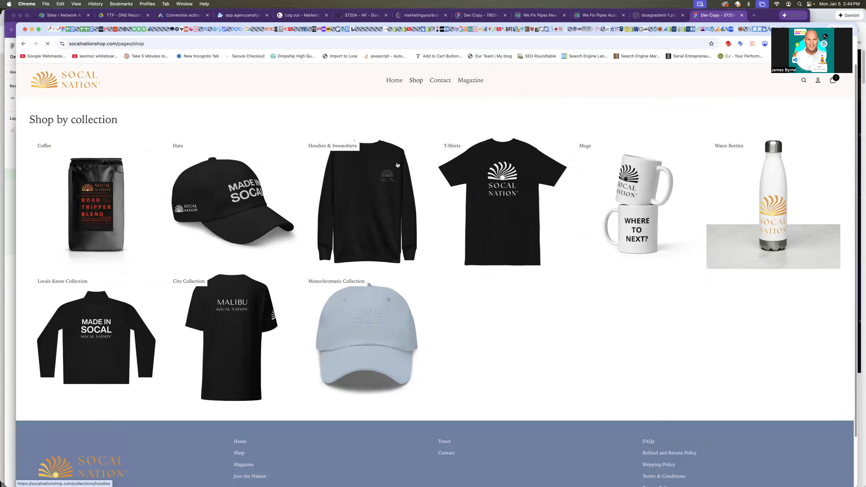
left_click(230, 185)
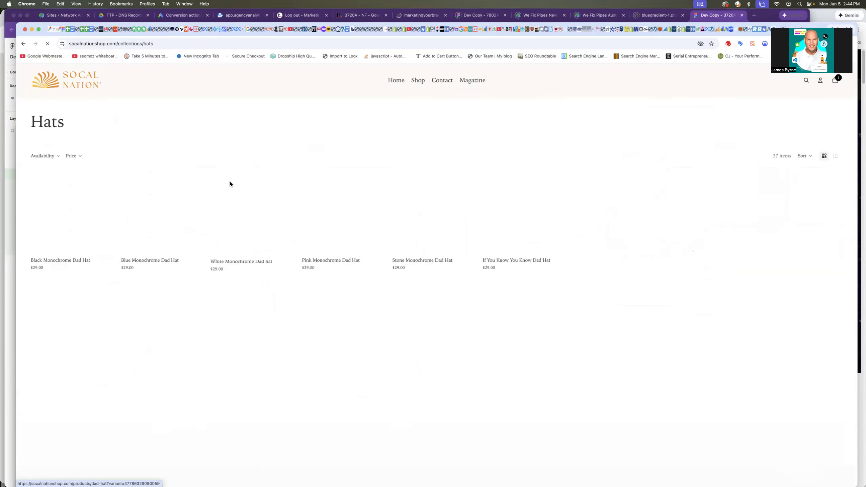
left_click(524, 201)
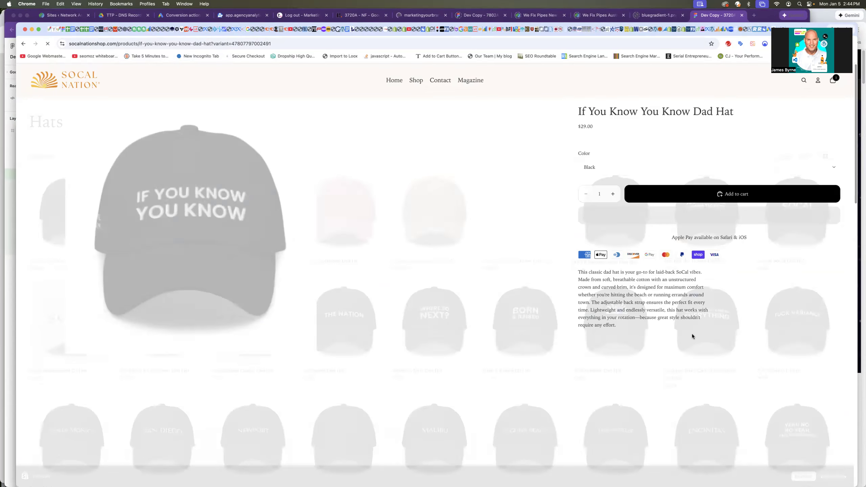
left_click(717, 192)
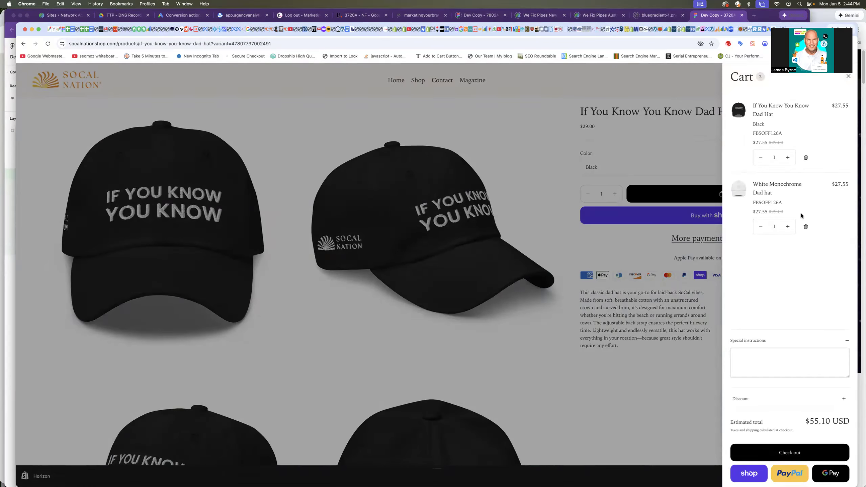
Examine the FB5OFF126A discount on both hats and the discount code field in the cart, and close the cart
left_click_drag(783, 134, 752, 133)
left_click_drag(784, 203, 752, 202)
left_click(844, 399)
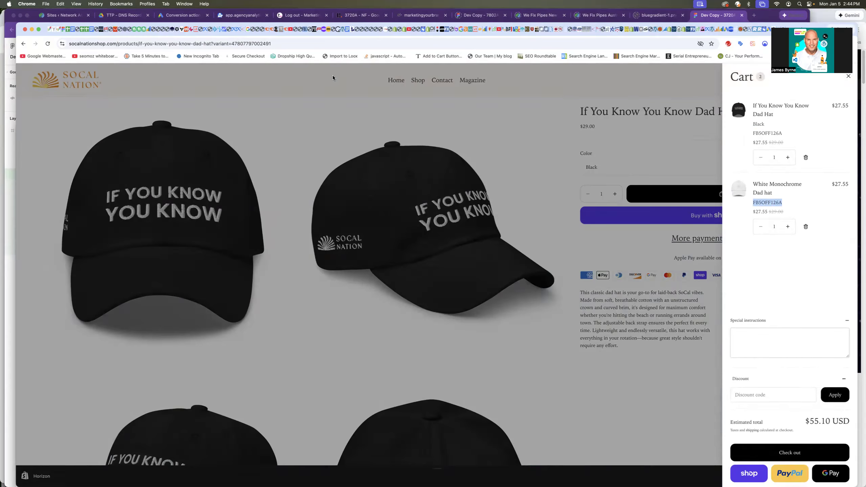
left_click(427, 99)
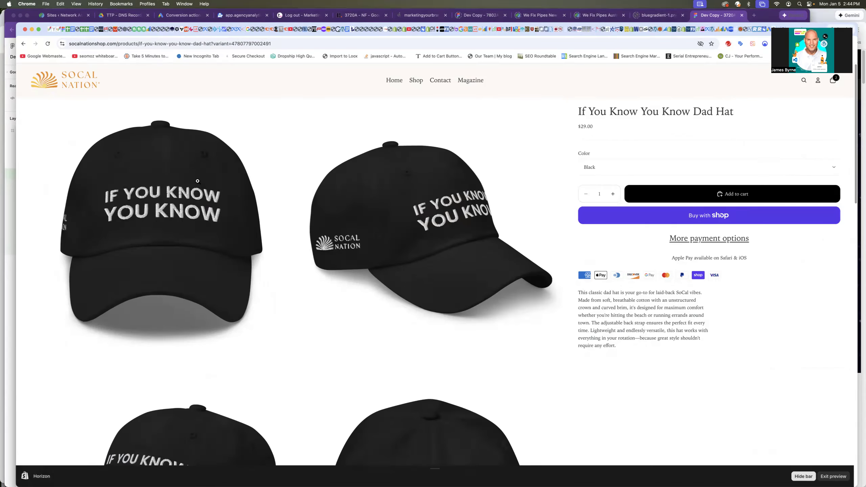
left_click(499, 110)
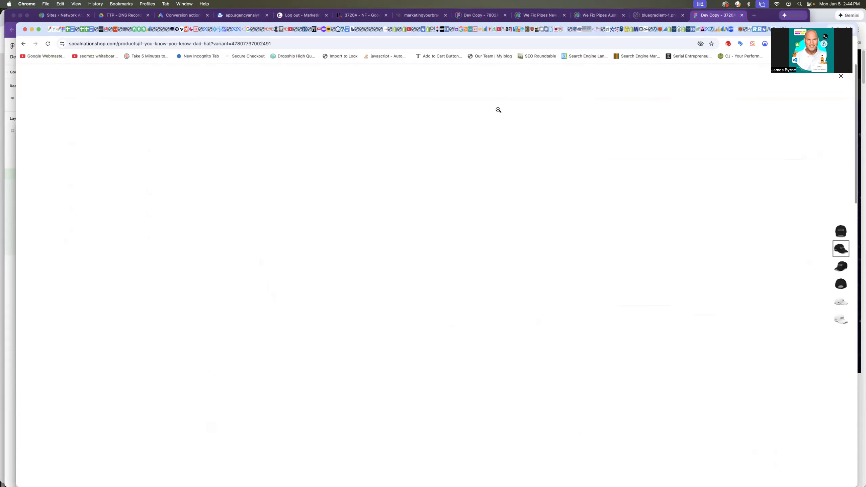
left_click(499, 110)
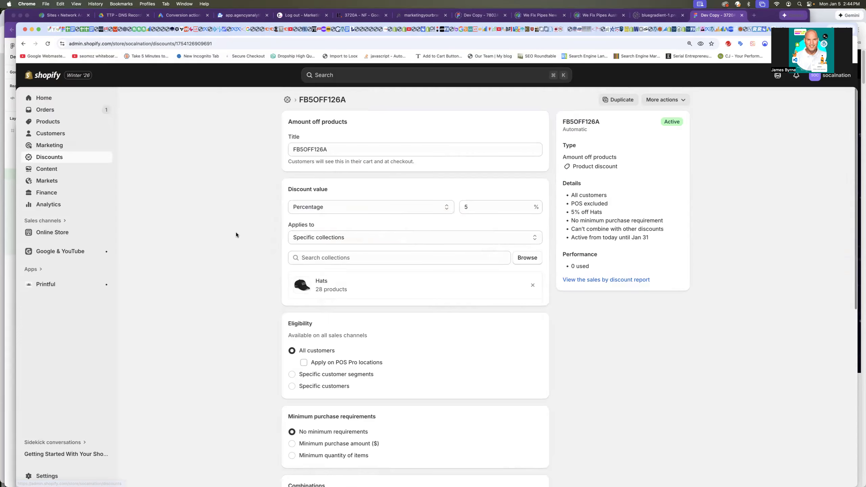
Delete the automatic discount FB5OFF126A from the list of discounts
left_click(52, 159)
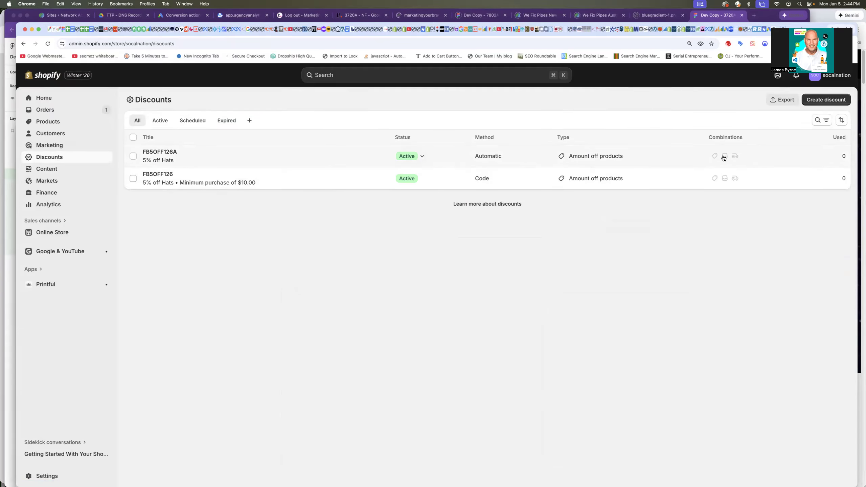
left_click(133, 156)
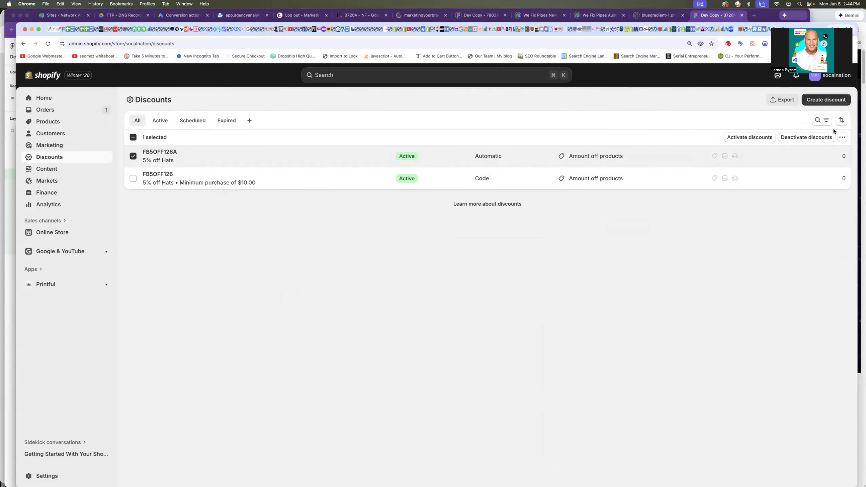
left_click(842, 137)
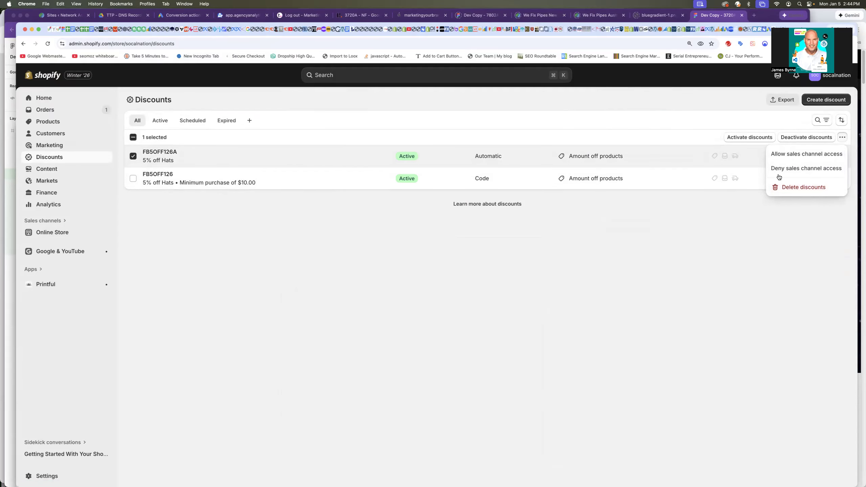
left_click(796, 191)
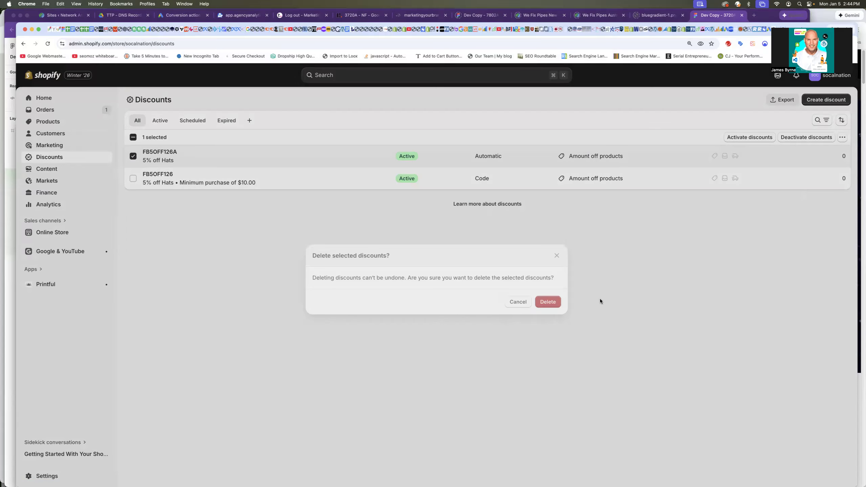
left_click(548, 302)
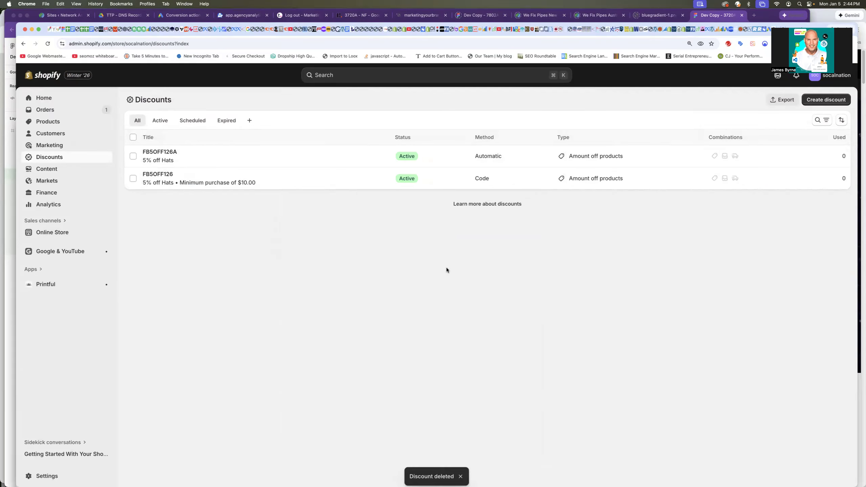
Start a new Buy X get Y discount and enter TK5OFFA as its discount code
left_click(826, 99)
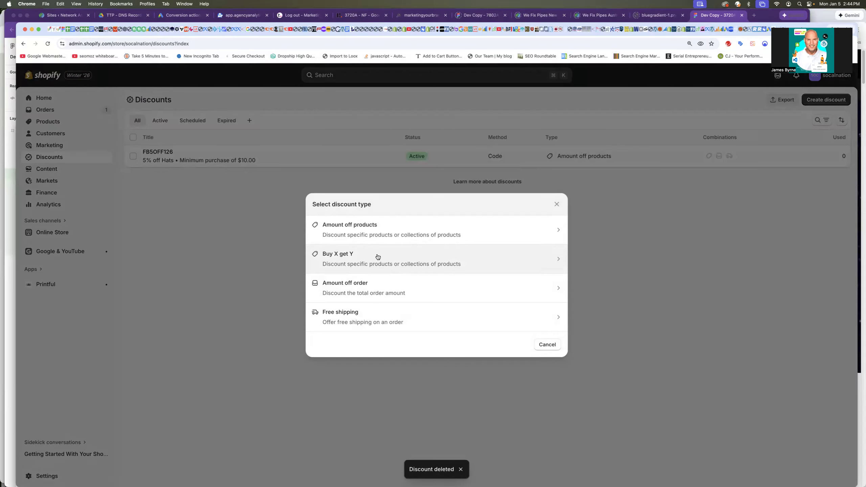
left_click(378, 257)
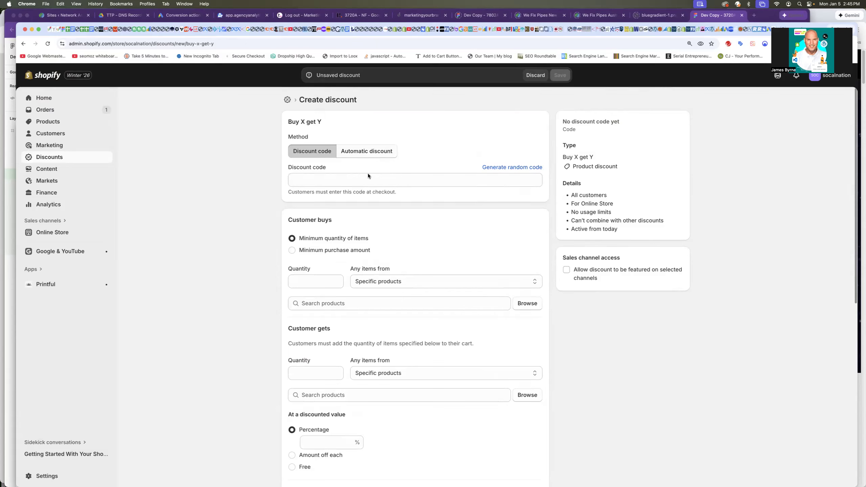
left_click(297, 179)
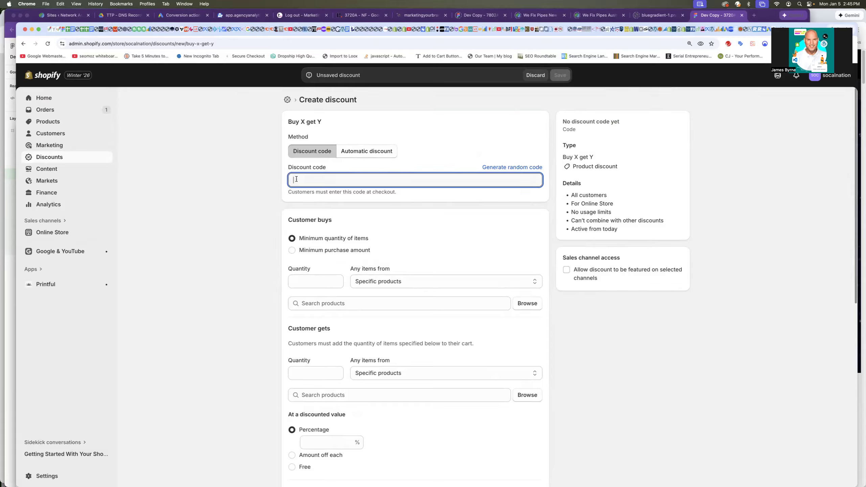
type("TK")
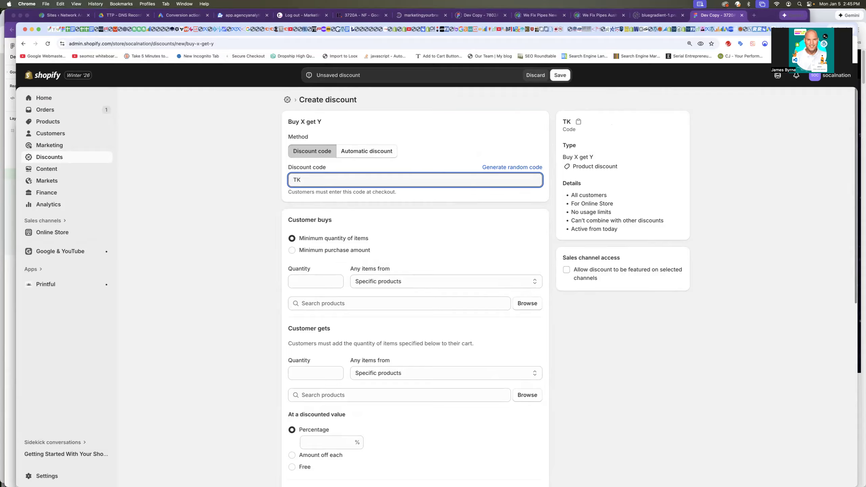
type("5OFFA")
Switch the Buy X get Y discount to an automatic discount and title it TK5OFFA
left_click(375, 152)
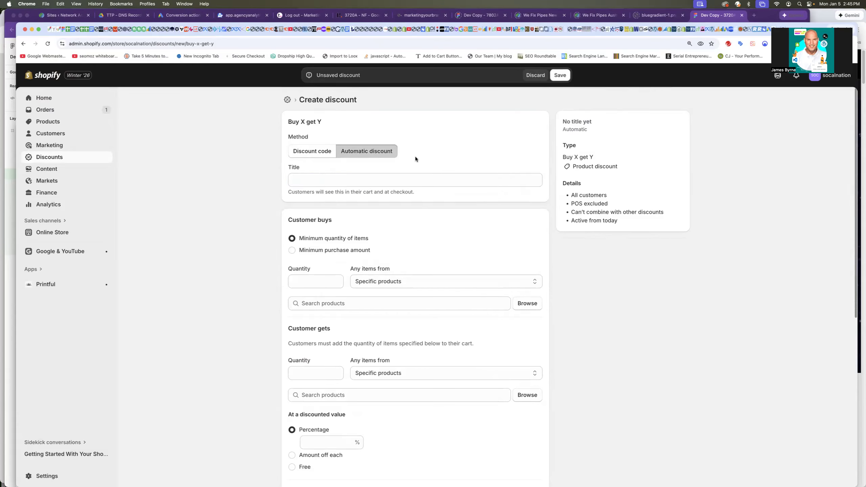
left_click(323, 178)
type("TK5OFF")
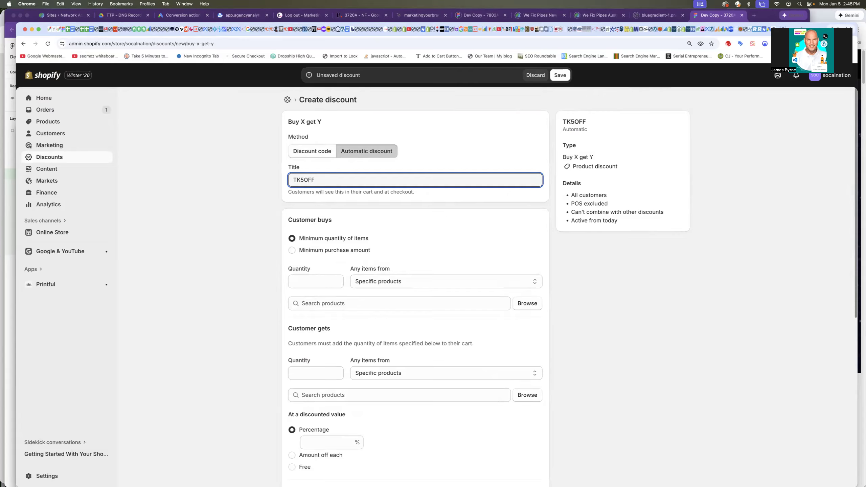
type("A")
Require a minimum purchase amount of $10.00 from specific products, checking the options for eligible items
left_click(314, 253)
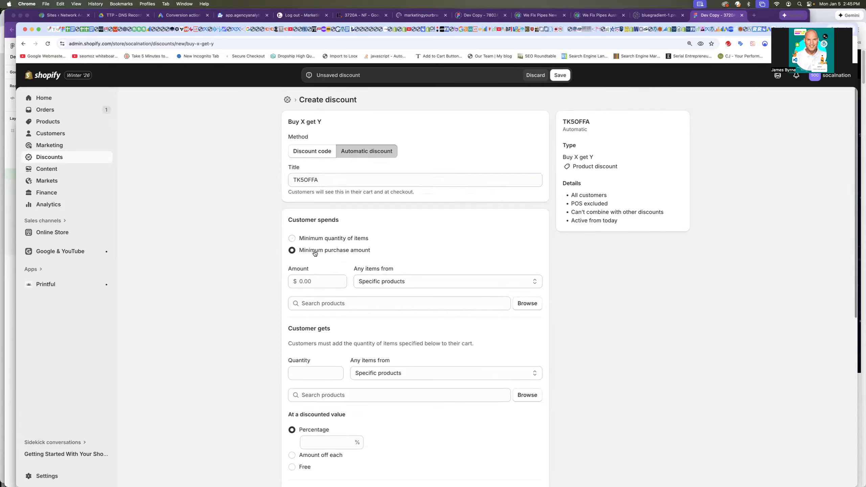
left_click(316, 283)
type("19")
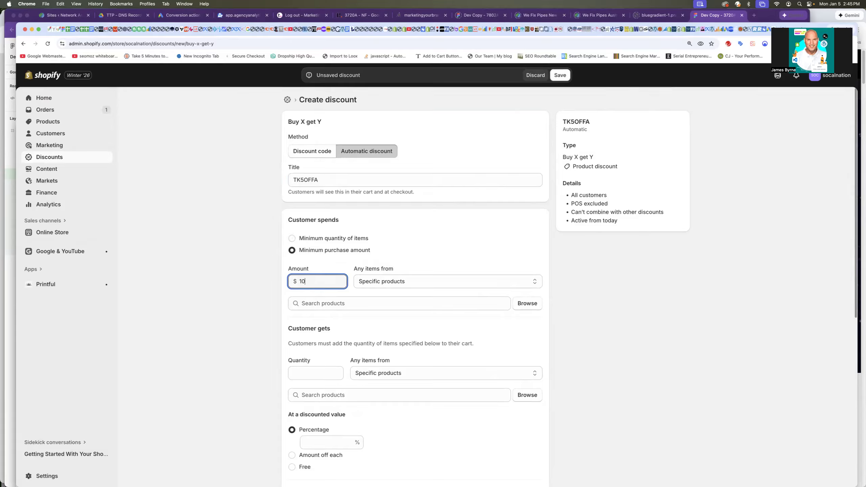
left_click(385, 283)
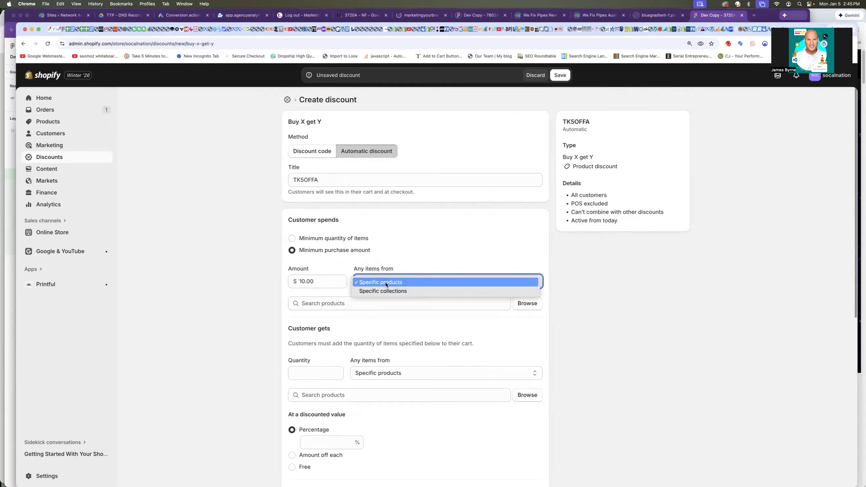
left_click(236, 281)
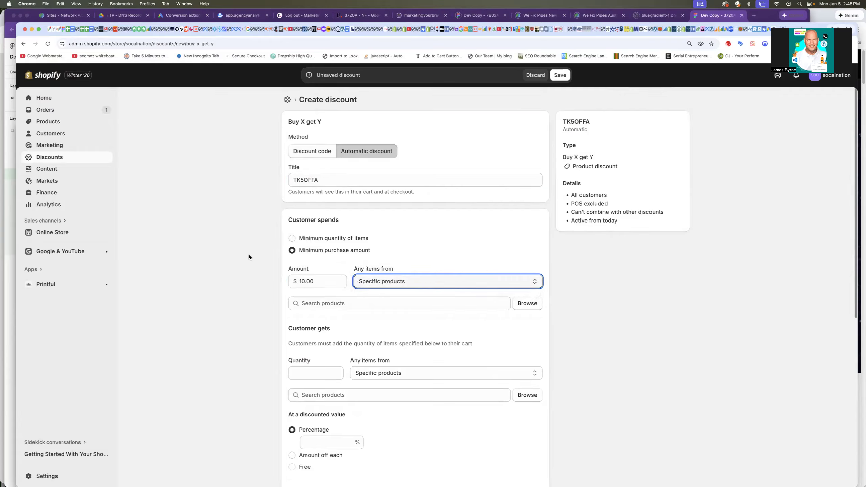
left_click(373, 282)
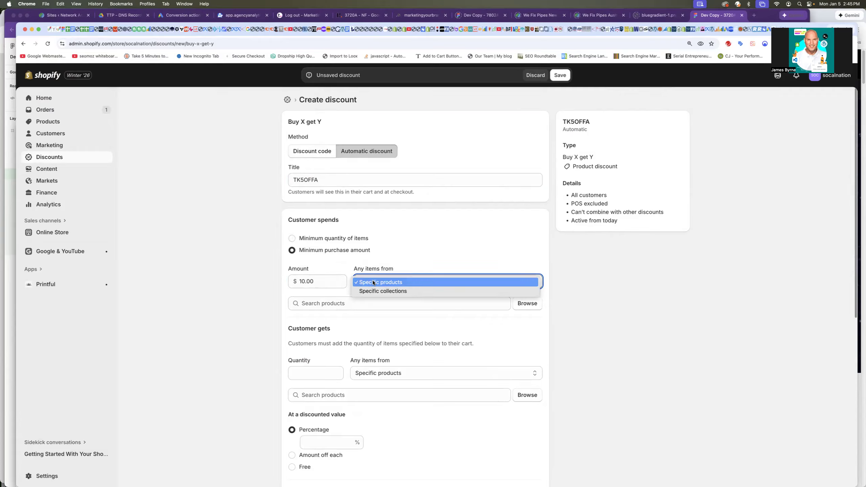
left_click(212, 275)
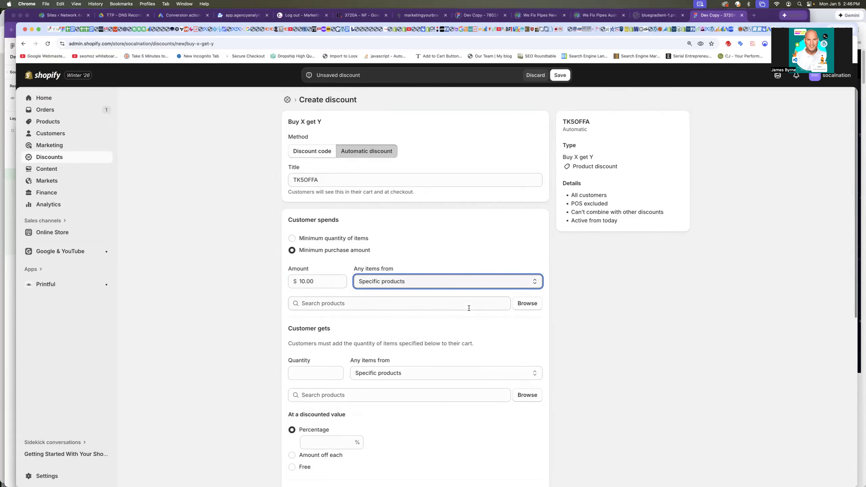
Add the Black Monochrome Dad Hat as the product the customer must purchase
left_click(528, 303)
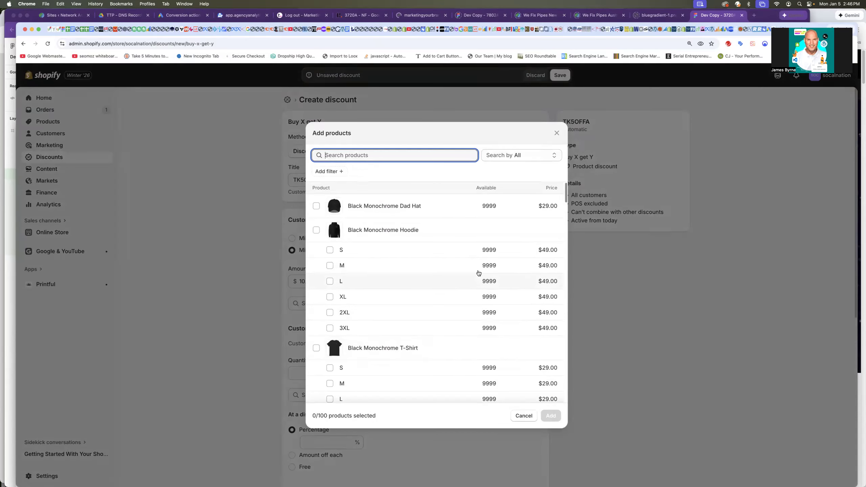
left_click(316, 206)
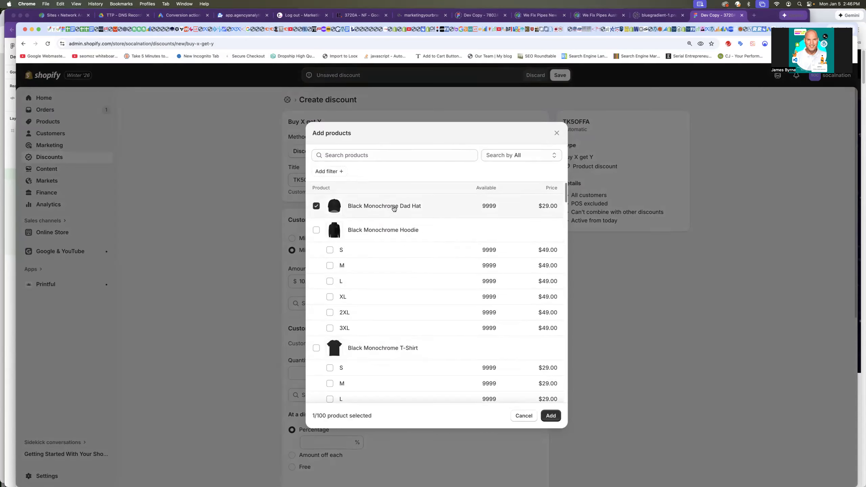
left_click(551, 416)
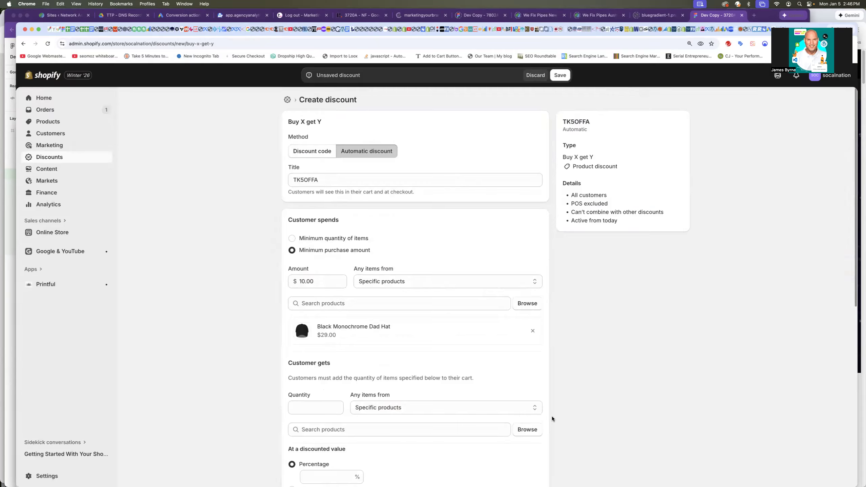
Set the quantity the customer gets to 1 and add the Black Monochrome T-Shirt with all its variants as that item
scroll(243, 274, "down", 2)
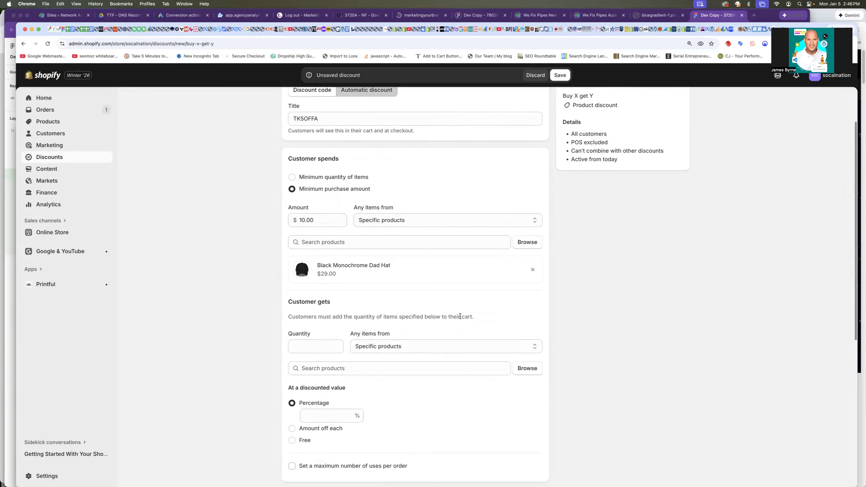
left_click(323, 346)
type("1")
left_click(391, 347)
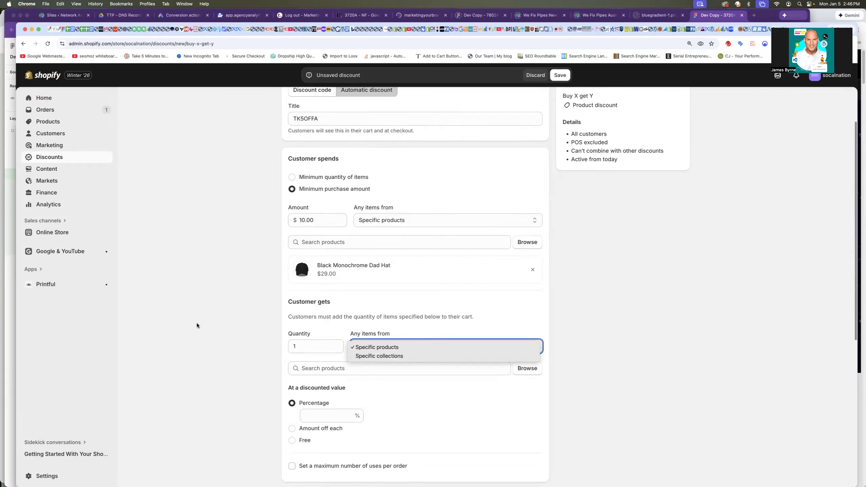
left_click(223, 322)
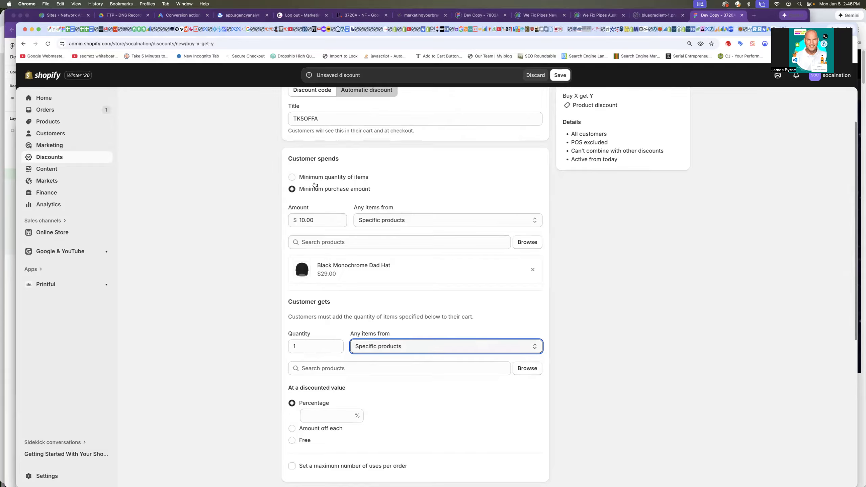
left_click(526, 369)
left_click(347, 351)
left_click(551, 415)
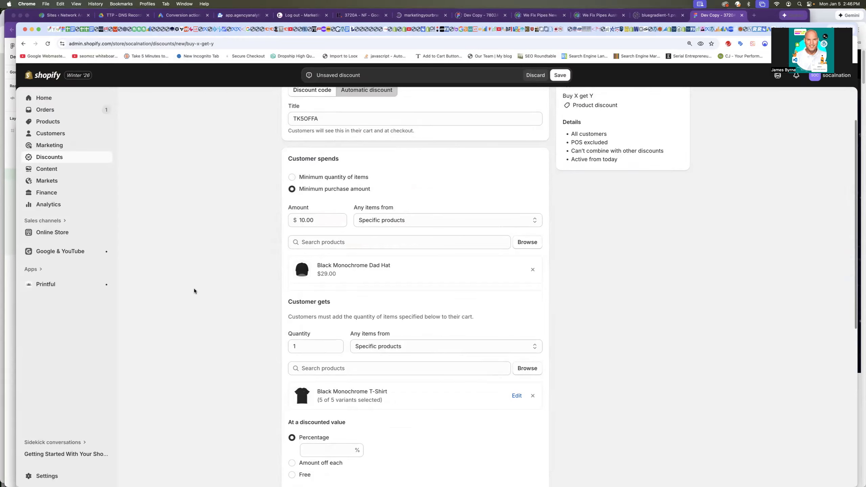
Change the automatic discount's title to TKBOGOFA
scroll(195, 291, "down", 5)
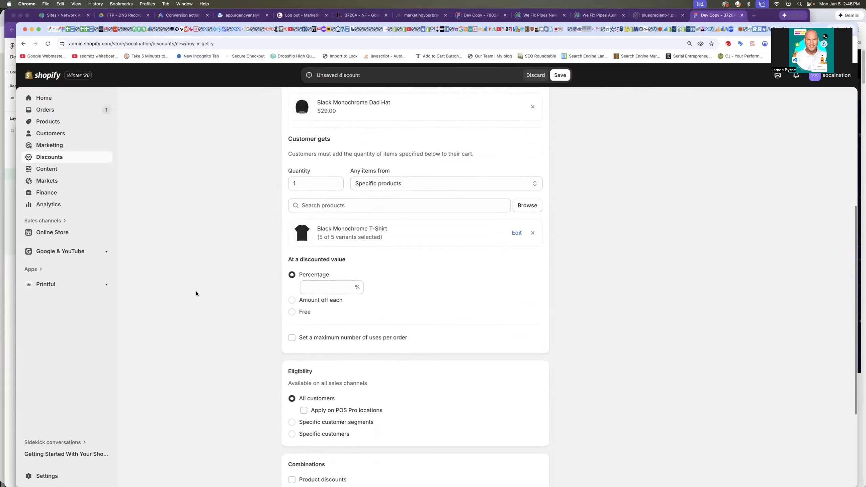
left_click(314, 286)
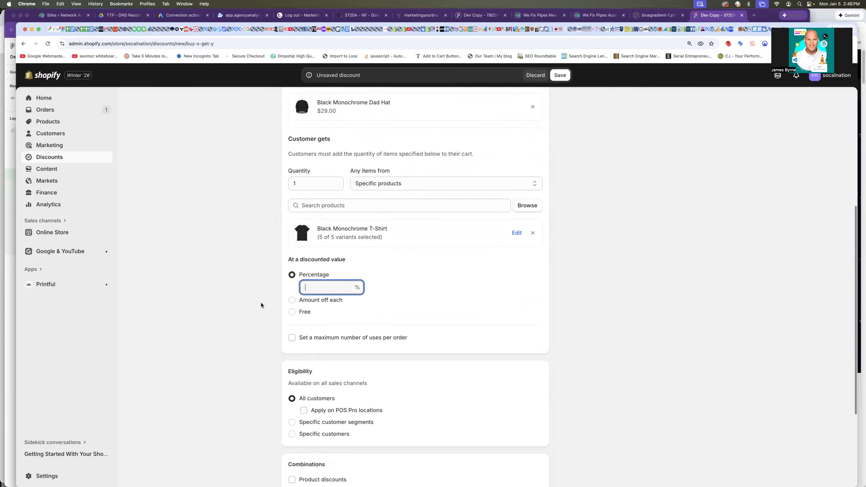
scroll(253, 307, "up", 7)
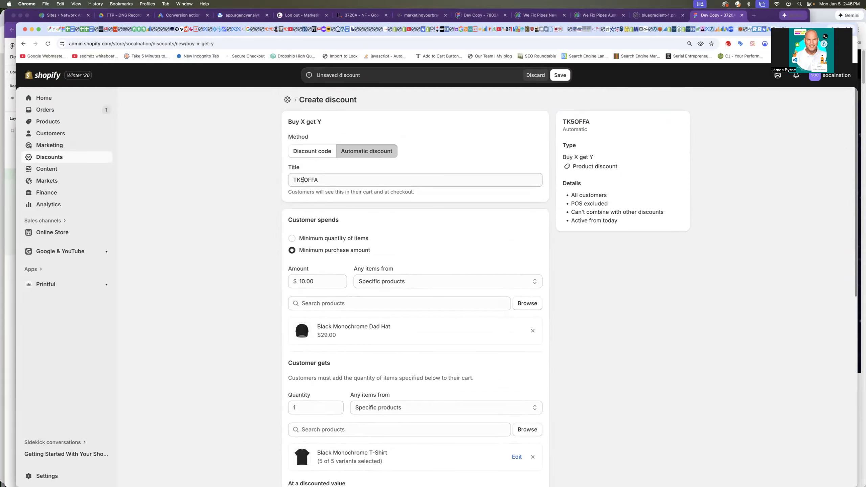
left_click_drag(327, 125, 286, 122)
left_click(309, 179)
key("BackSpace")
key("BackSpace")
type("BOFA")
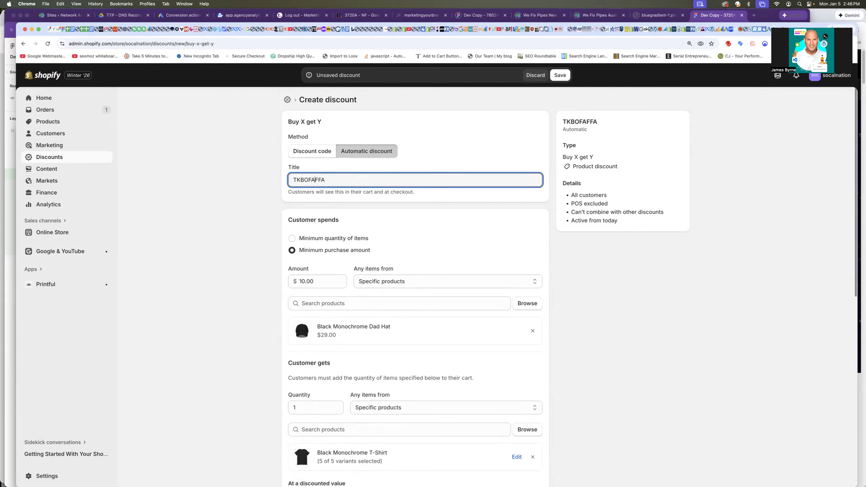
key("Delete")
key("Delete")
type("GOFA")
left_click_drag(321, 179, 315, 178)
Set the discounted value of the T-shirt to Free and try to save the discount
scroll(259, 293, "down", 6)
left_click(292, 338)
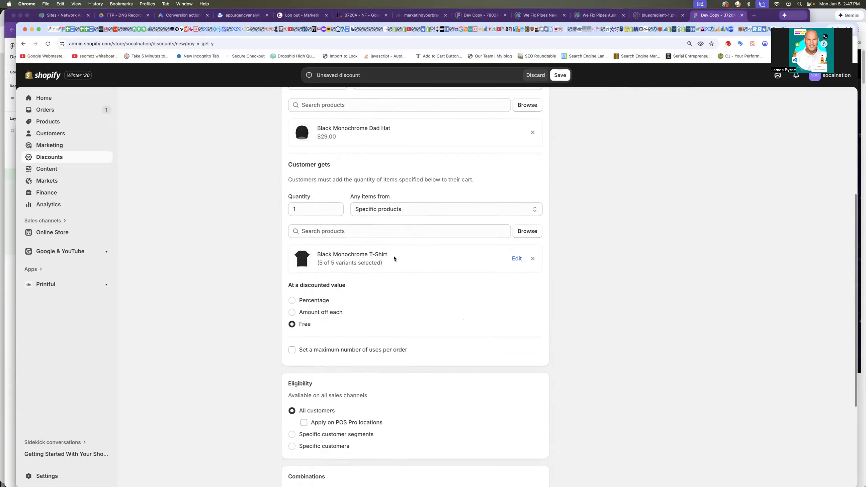
scroll(379, 295, "up", 2)
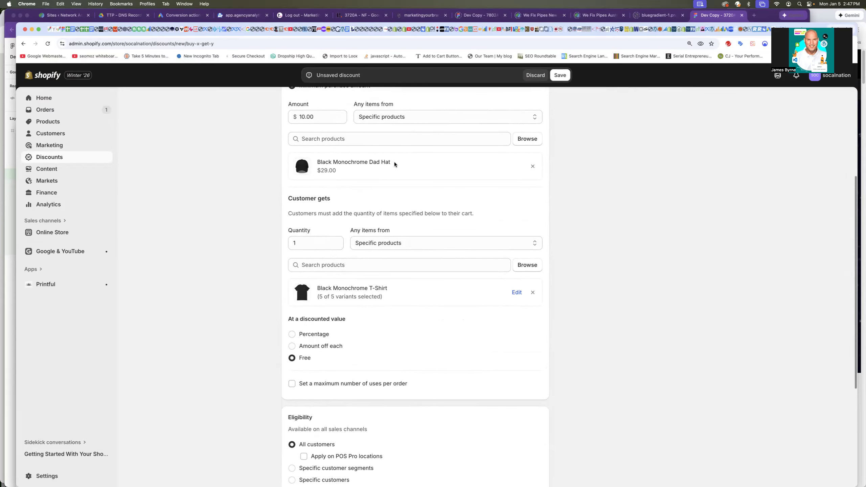
scroll(276, 292, "down", 5)
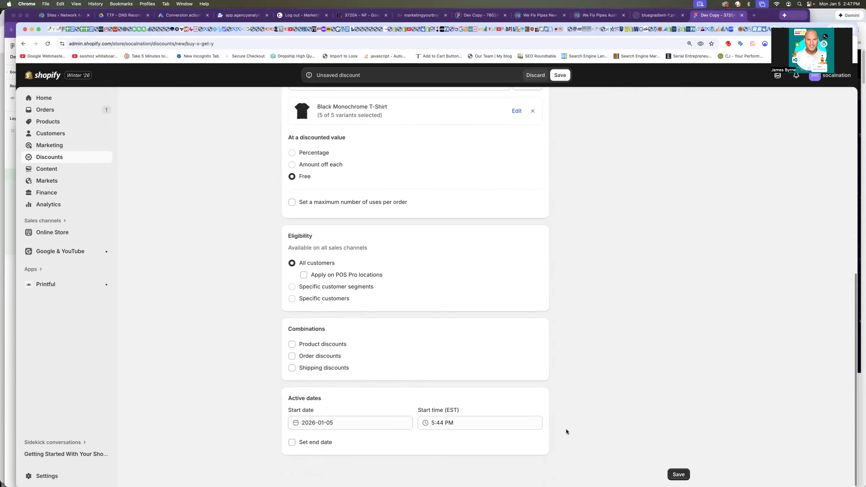
left_click(676, 474)
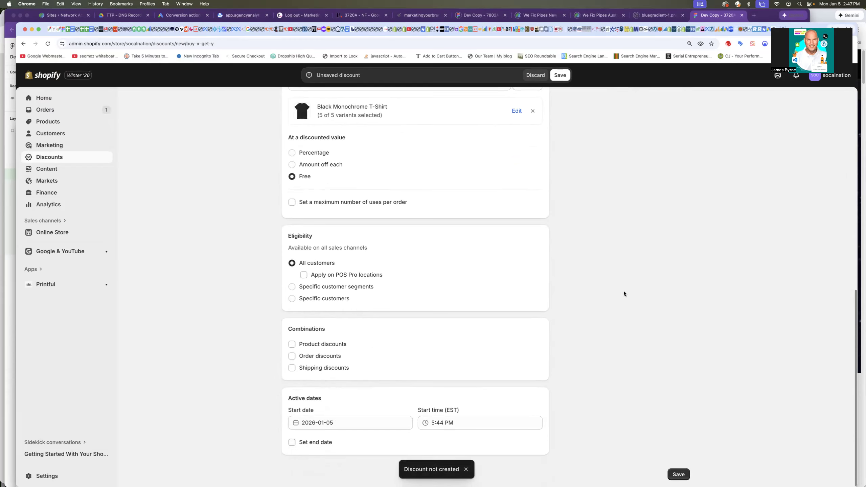
Change the customer's purchase requirement to a minimum quantity of 1 item and save the discount
scroll(594, 390, "up", 15)
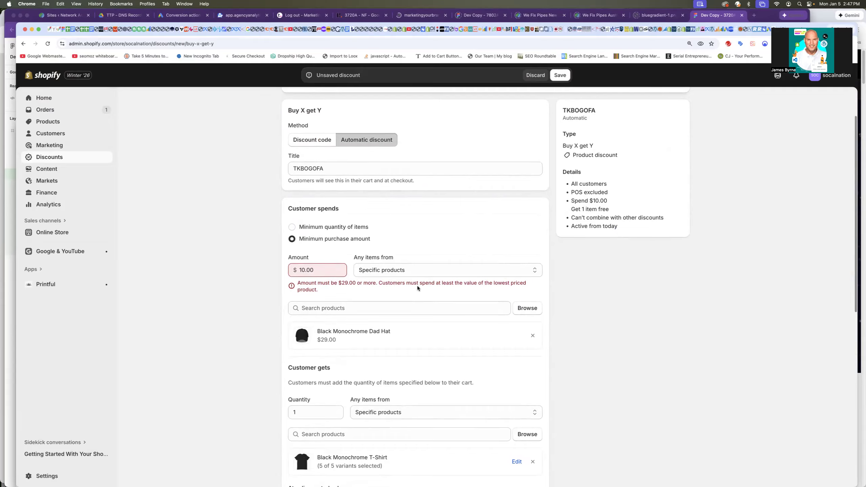
left_click(292, 227)
left_click(300, 269)
type("1")
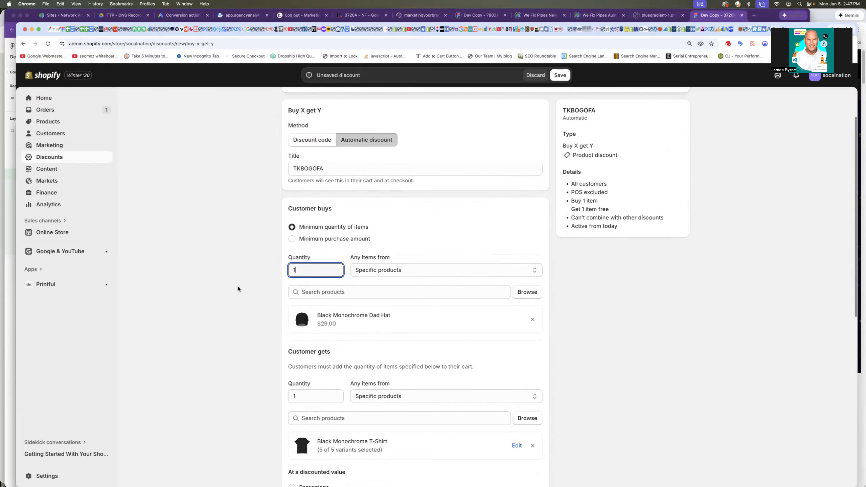
left_click(559, 76)
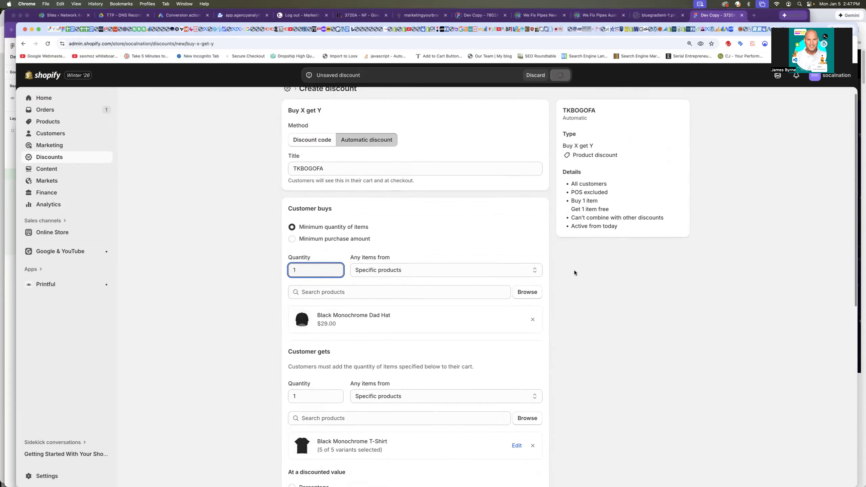
Review the saved TKBOGOFA discount and copy the product name Black Monochrome Dad Hat from its purchase requirement
scroll(251, 198, "down", 5)
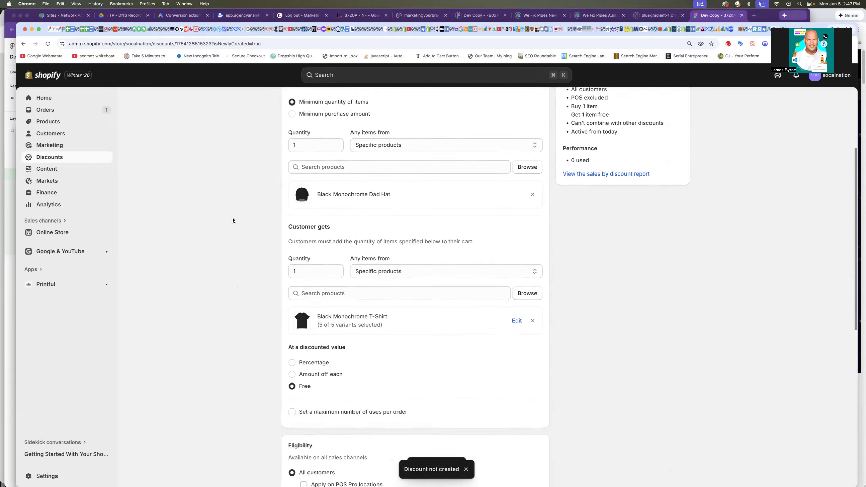
scroll(233, 221, "down", 8)
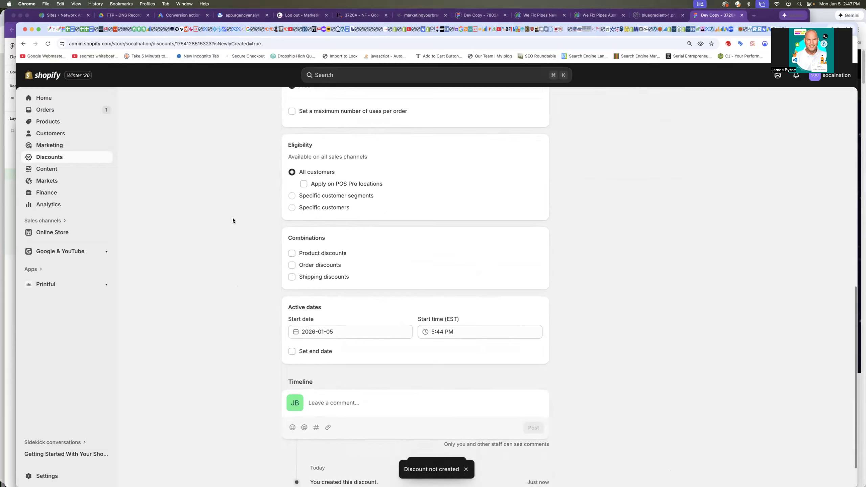
scroll(232, 220, "up", 14)
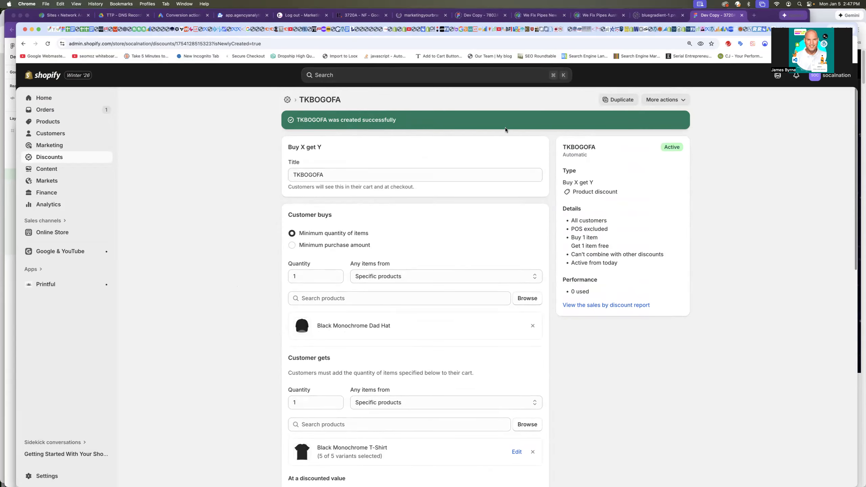
scroll(443, 194, "down", 2)
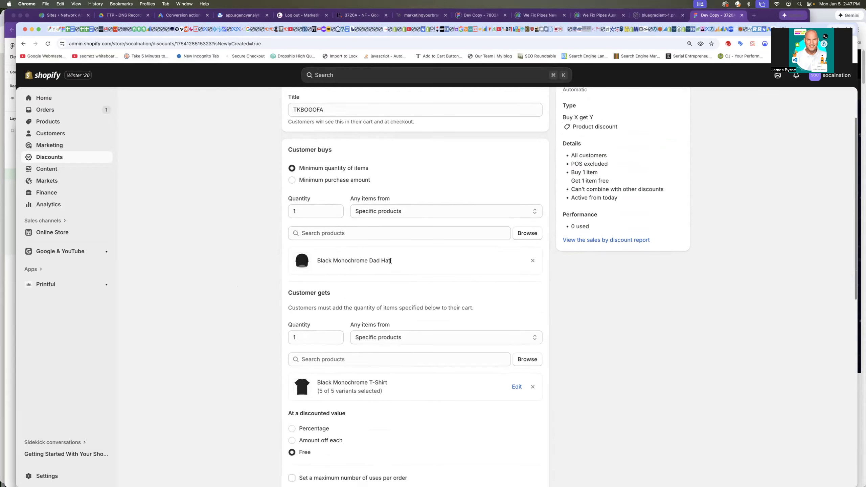
left_click_drag(402, 262, 316, 261)
key("super+c")
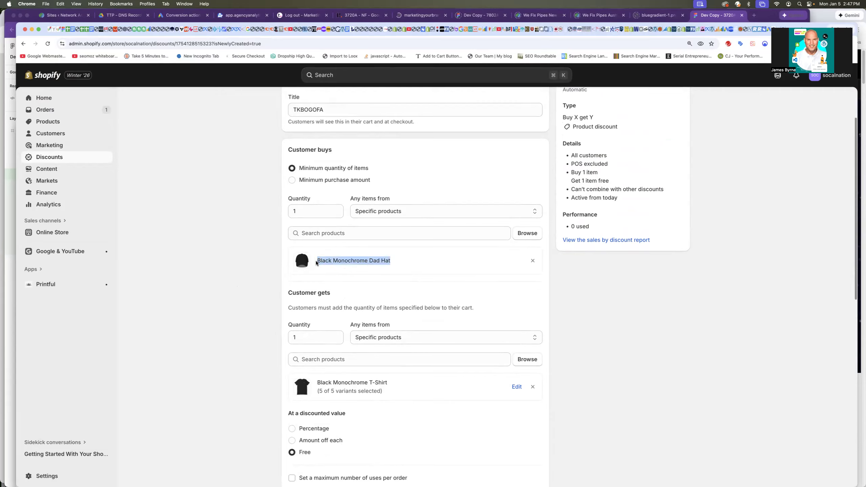
left_click(598, 289)
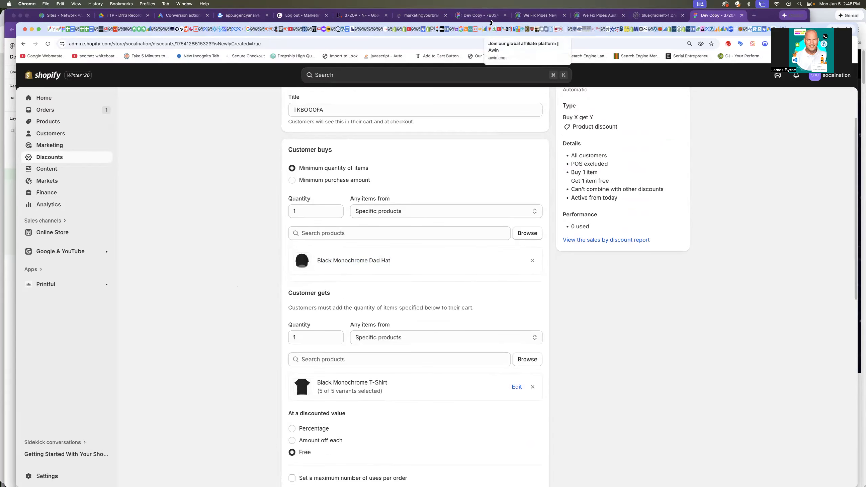
left_click_drag(491, 25, 491, 11)
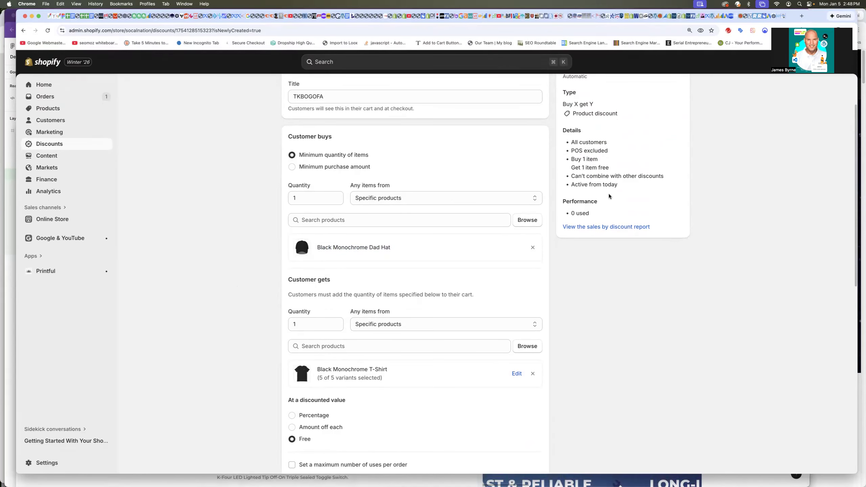
Search the storefront for the copied name Black Monochrome Dad Hat and add one of these hats to the cart
key("ctrl+Tab")
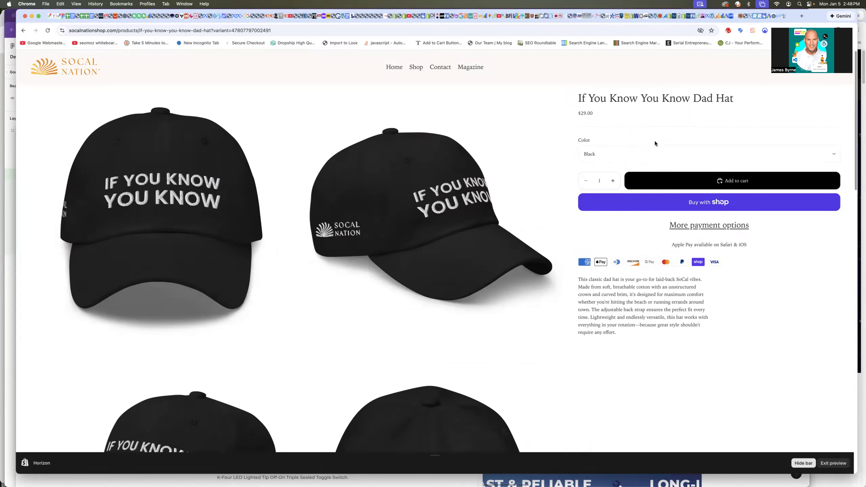
left_click(438, 68)
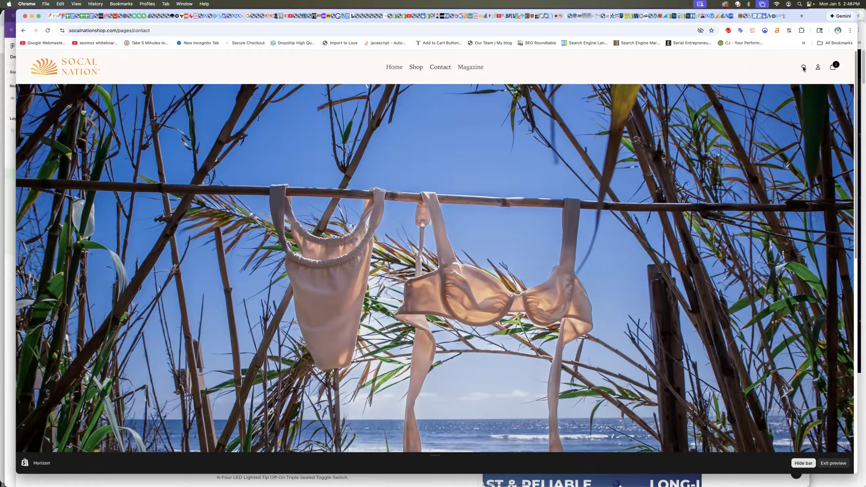
left_click(804, 68)
key("super+v")
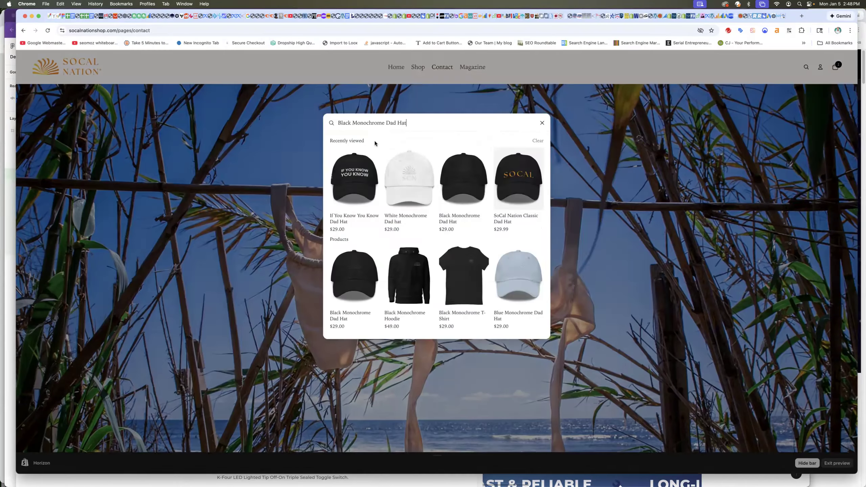
left_click(362, 175)
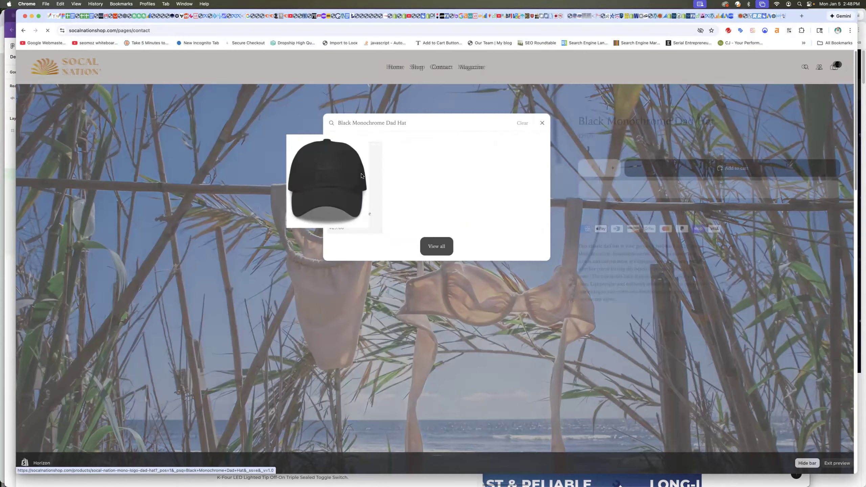
left_click(713, 146)
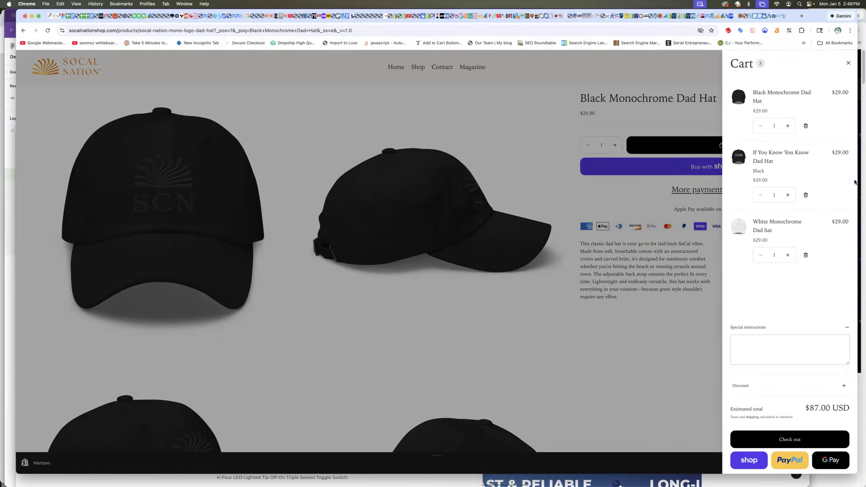
Remove the If You Know You Know Dad Hat and the White Monochrome Dad Hat from the cart, and close the cart
left_click(806, 195)
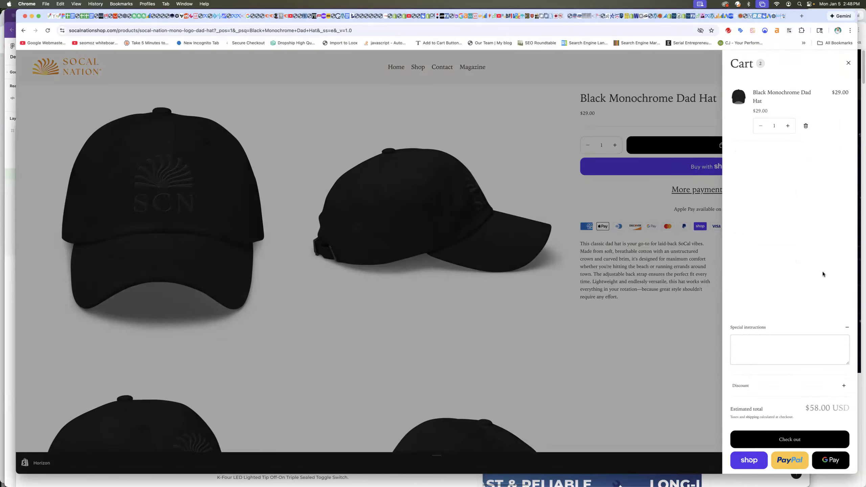
left_click(845, 385)
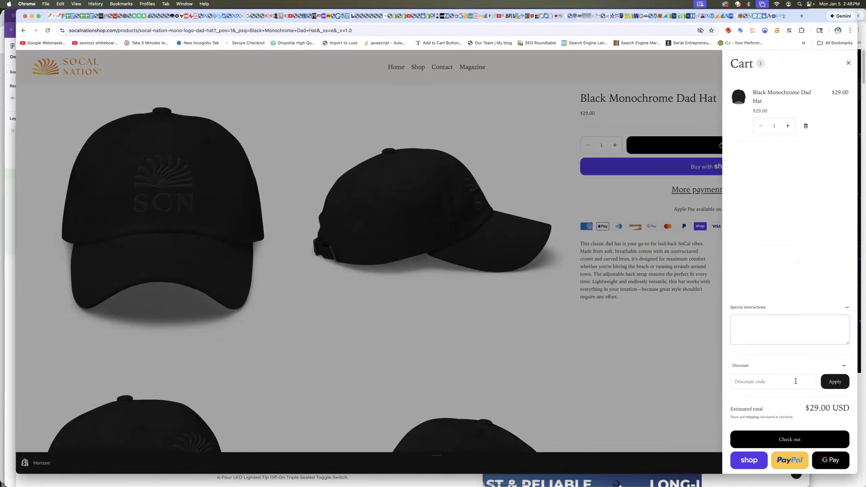
left_click(775, 382)
left_click(844, 366)
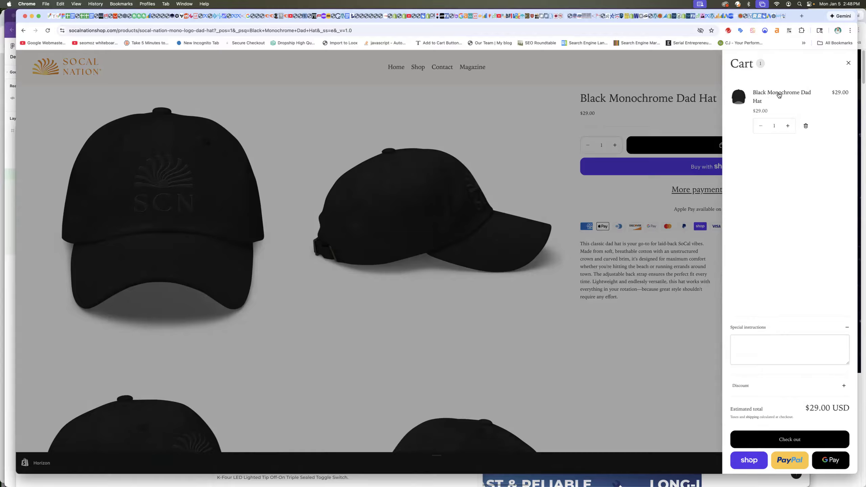
left_click(524, 138)
Copy the product name Black Monochrome T-Shirt from the items the customer gets in the TKBOGOFA discount
key("ctrl+shift+Tab")
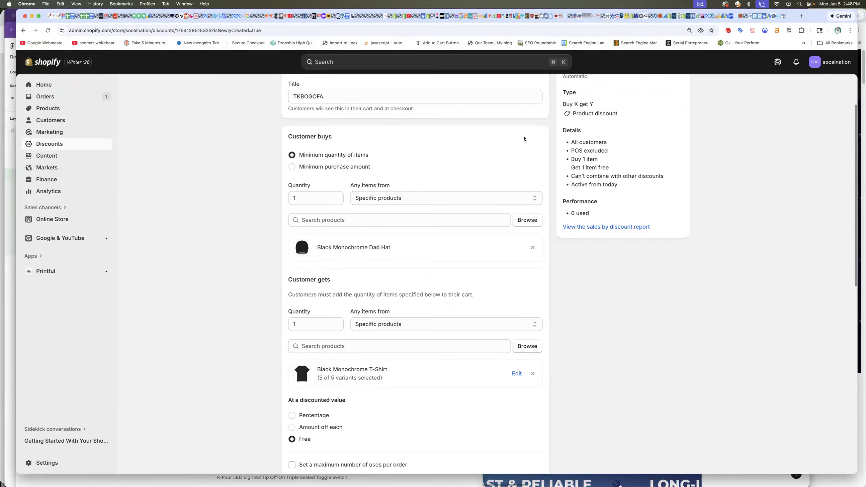
scroll(269, 290, "down", 2)
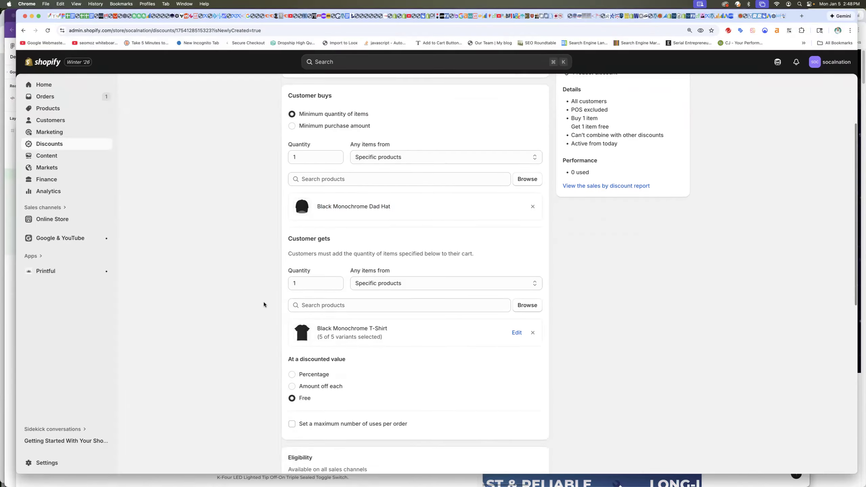
left_click_drag(392, 325, 316, 324)
key("super+c")
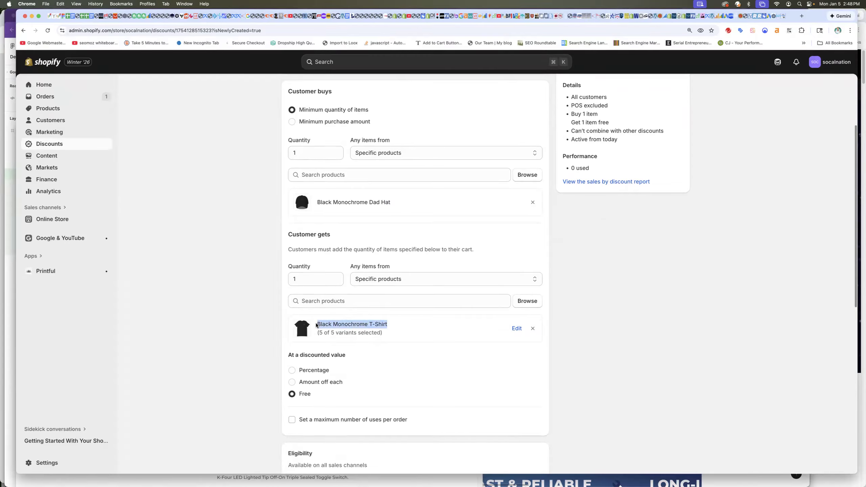
left_click(582, 284)
Search the storefront for the copied name Black Monochrome T-Shirt and add one shirt in size S to the cart
key("ctrl+Tab")
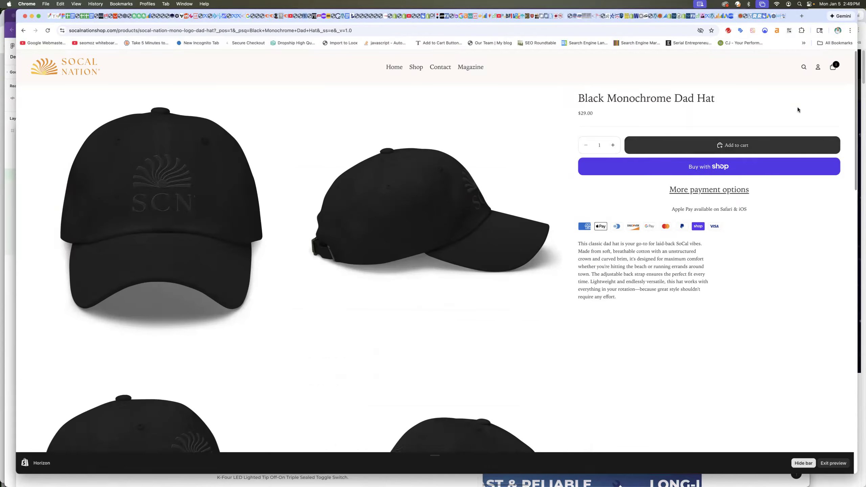
left_click(805, 65)
key("super+v")
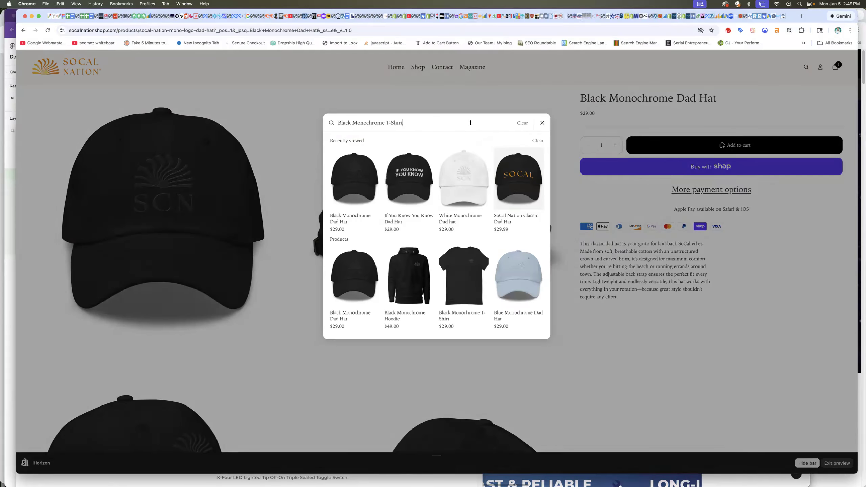
left_click(352, 169)
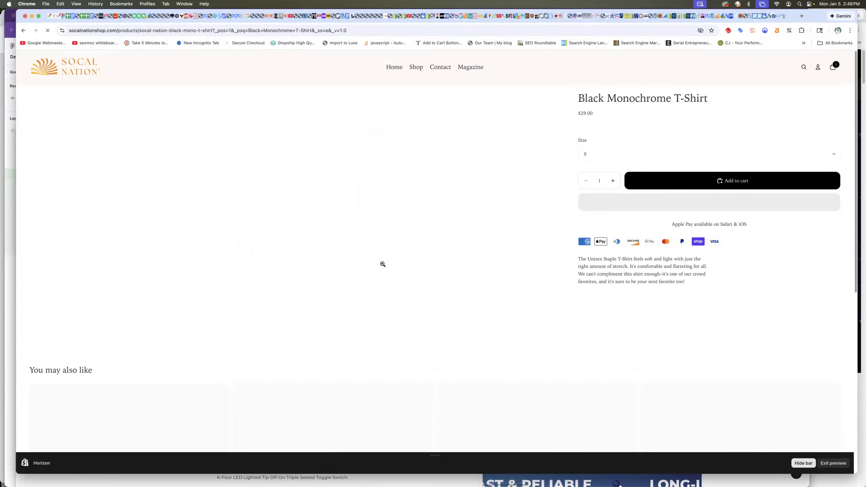
left_click(718, 178)
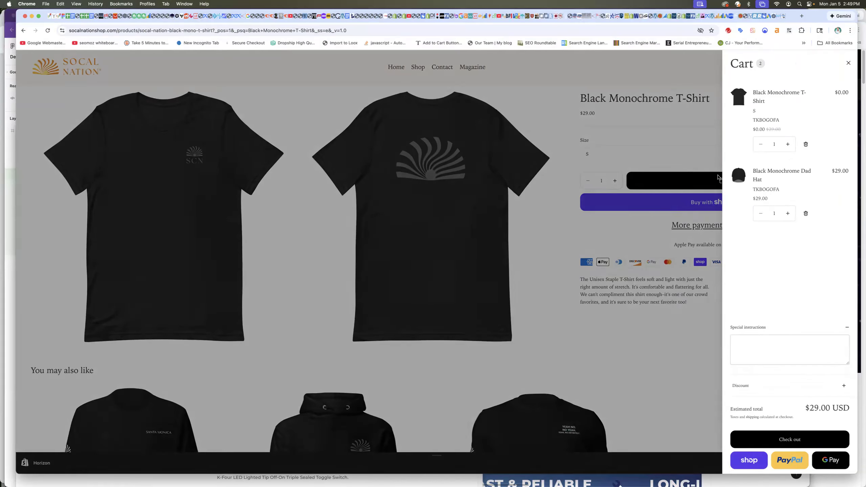
Check how the TKBOGOFA discount is applied to the T-shirt and the hat in the cart, and close the cart
left_click_drag(782, 120, 751, 121)
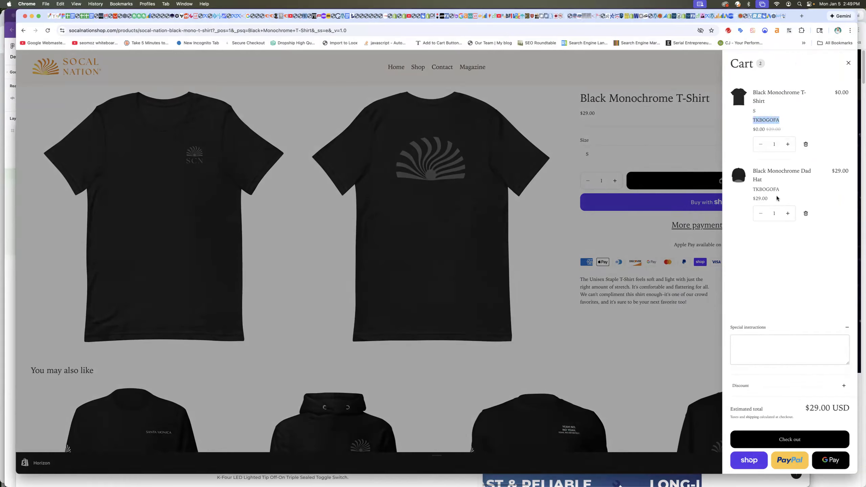
left_click_drag(778, 199, 746, 199)
left_click(849, 64)
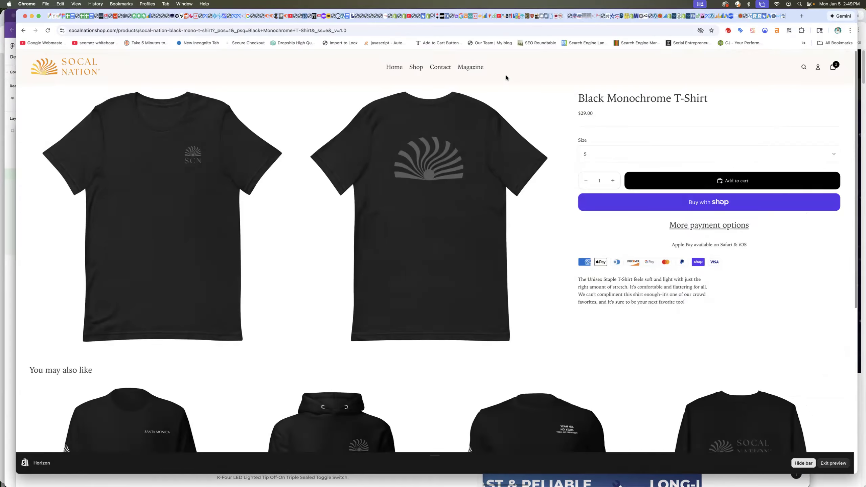
Return to the TKBOGOFA discount in the Shopify admin and delete it
key("ctrl+shift+Tab")
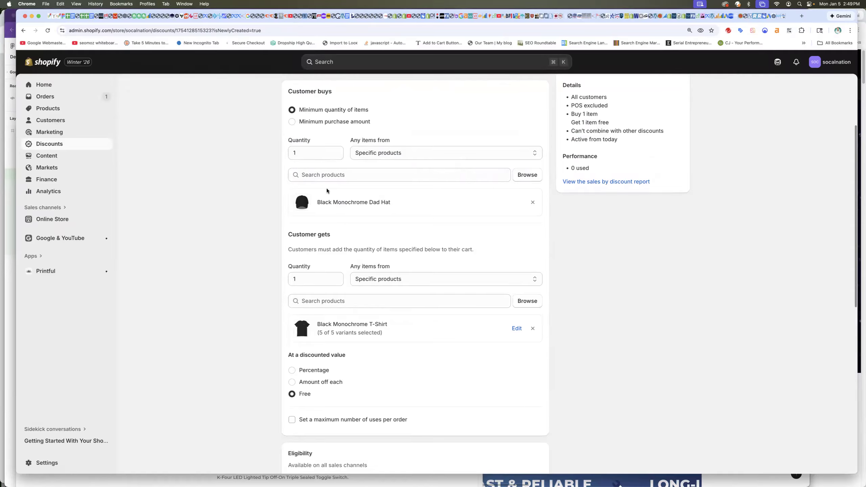
scroll(189, 180, "up", 5)
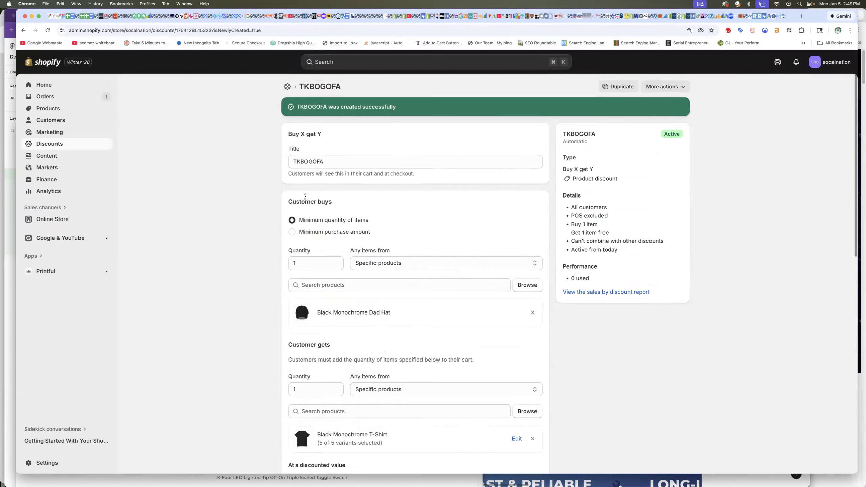
left_click_drag(329, 162, 283, 162)
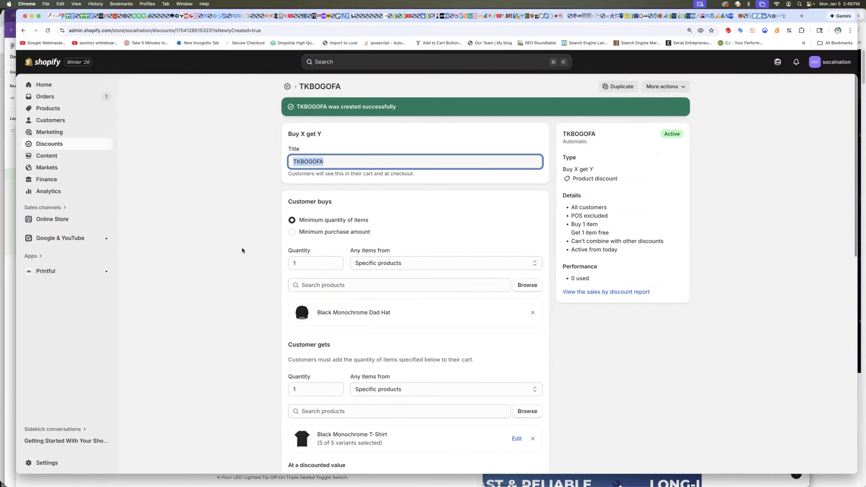
scroll(242, 248, "down", 10)
left_click(663, 86)
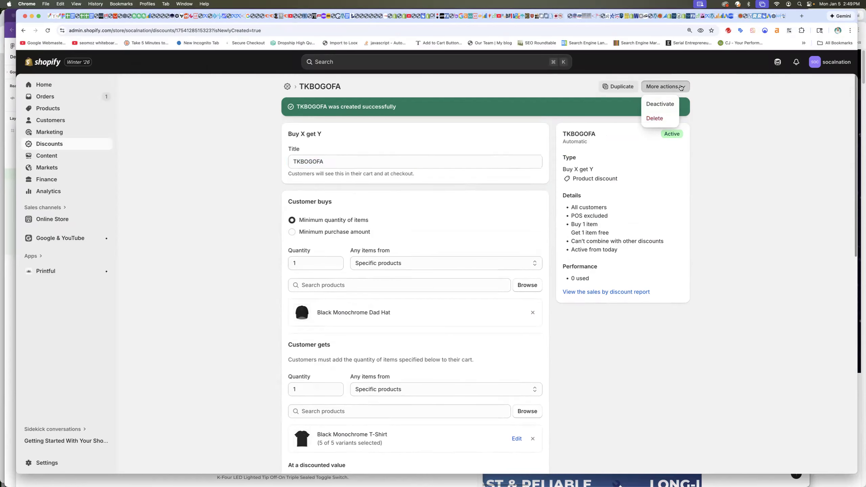
left_click(661, 118)
left_click(539, 285)
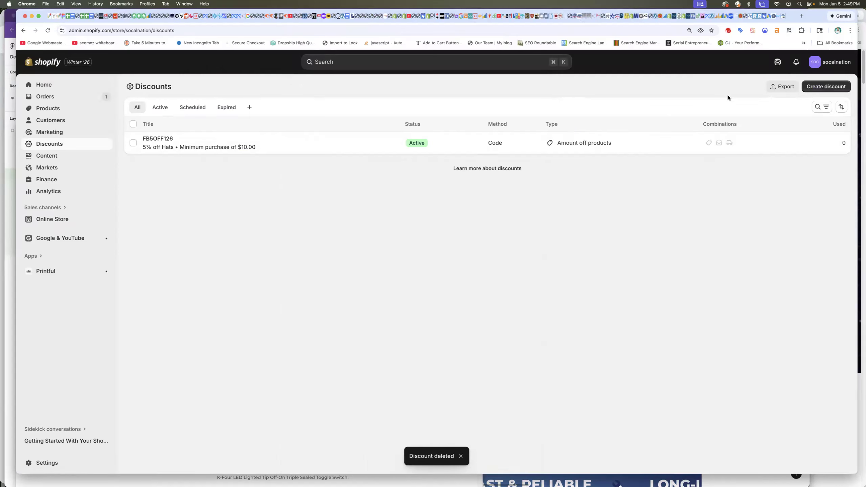
Start a new amount off order discount and enter INSTA10OFF1526 as its discount code
left_click(826, 87)
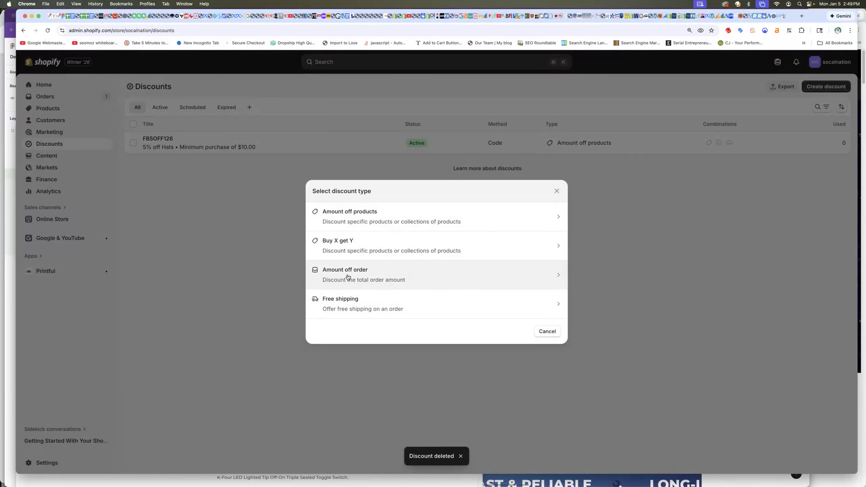
left_click(349, 277)
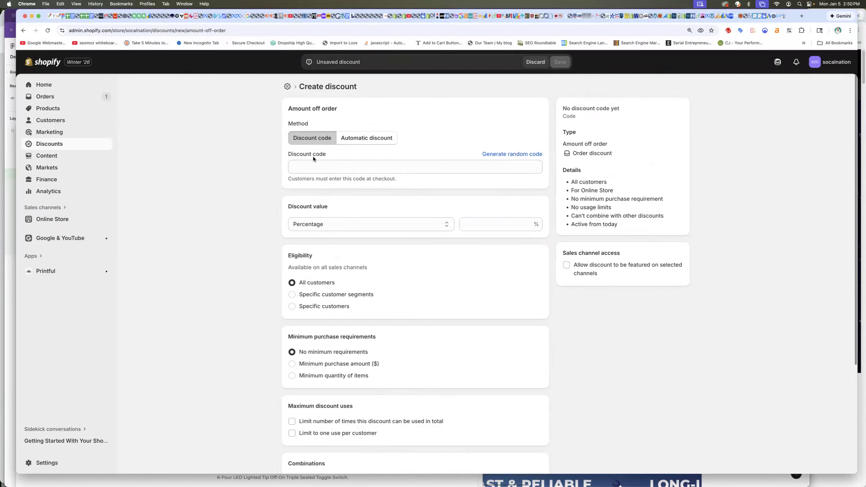
left_click(300, 165)
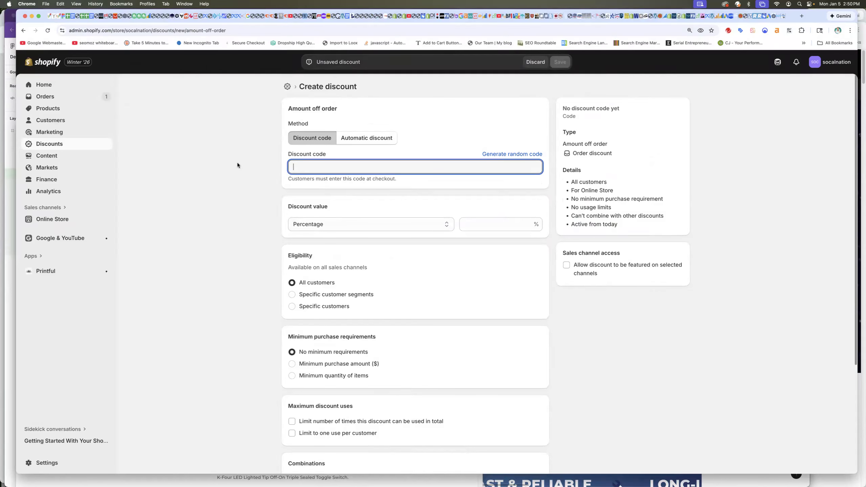
type("INSTA")
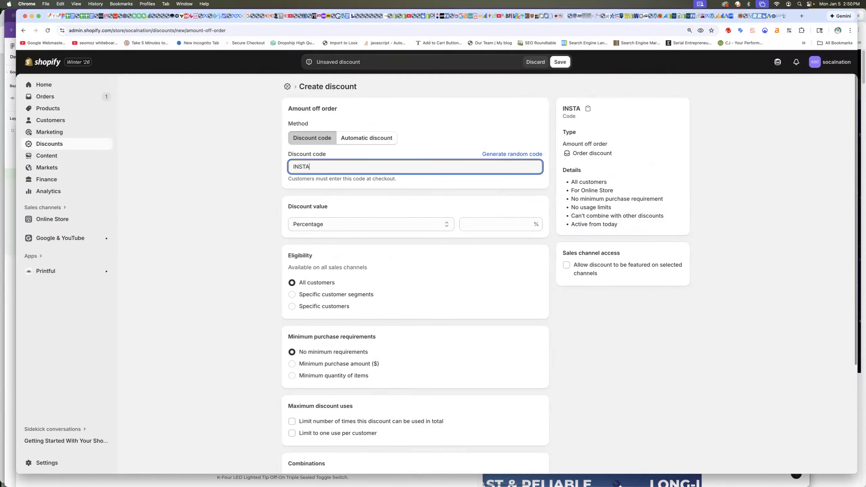
type("10OFF1526")
left_click_drag(342, 167, 284, 165)
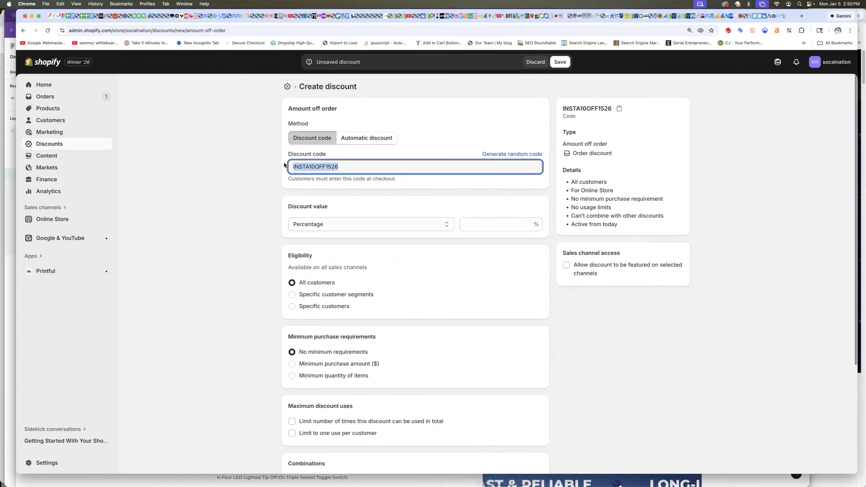
left_click(353, 166)
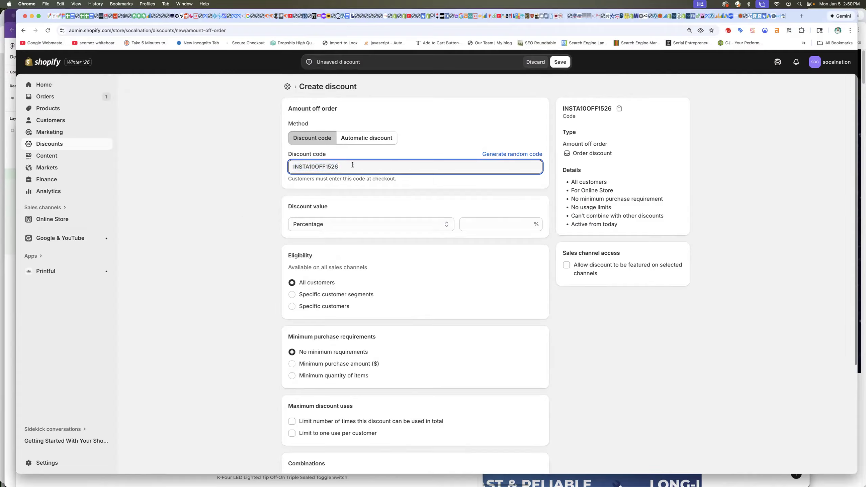
Set the order discount value to 10 percent and require a minimum purchase amount of $10
left_click(483, 227)
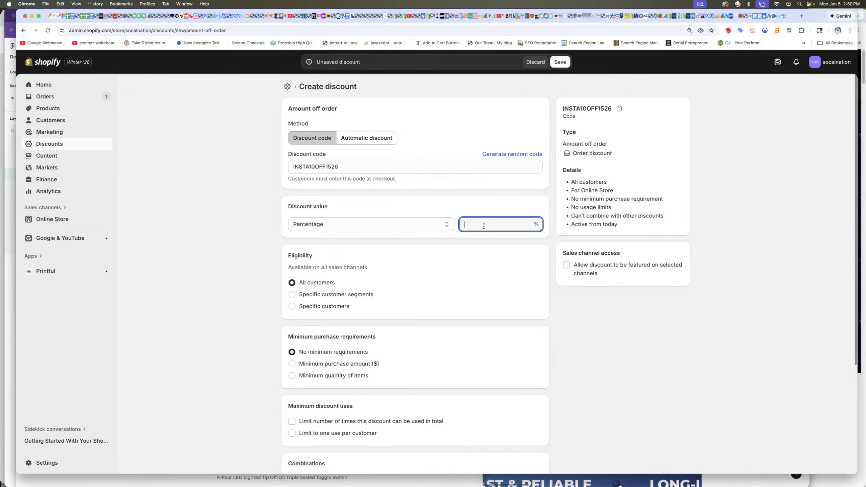
type("10")
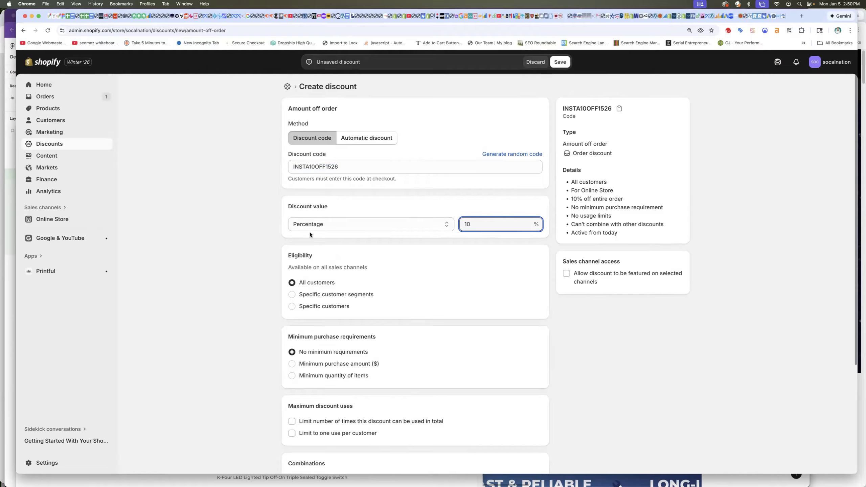
left_click(232, 225)
scroll(252, 281, "down", 1)
scroll(252, 282, "down", 3)
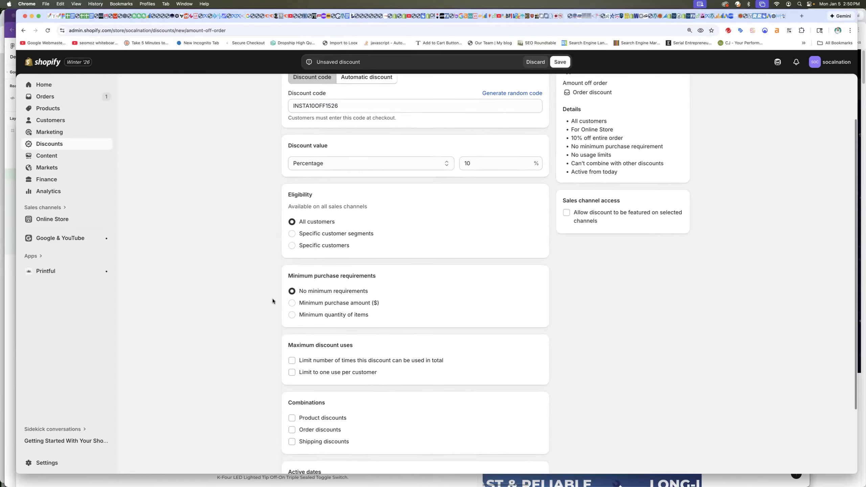
scroll(272, 299, "down", 1)
left_click(292, 290)
left_click(330, 302)
type("10")
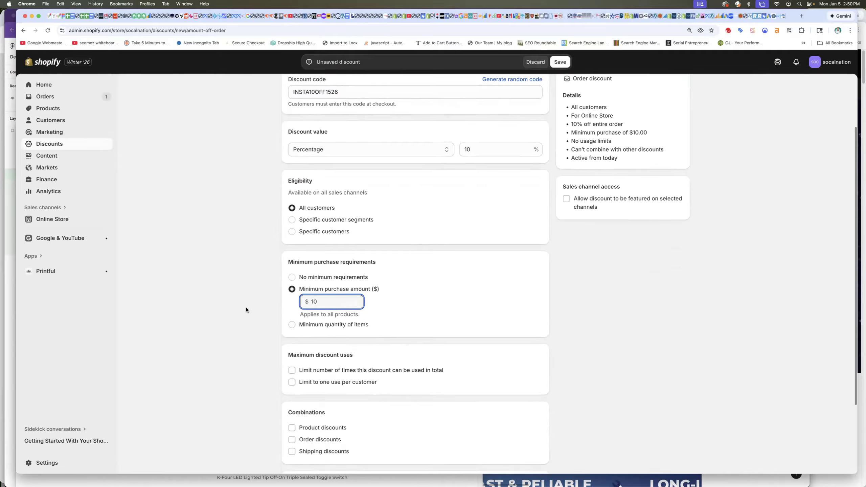
left_click(246, 311)
Give the discount an end date of 2026-01-31 and save it
scroll(257, 325, "down", 5)
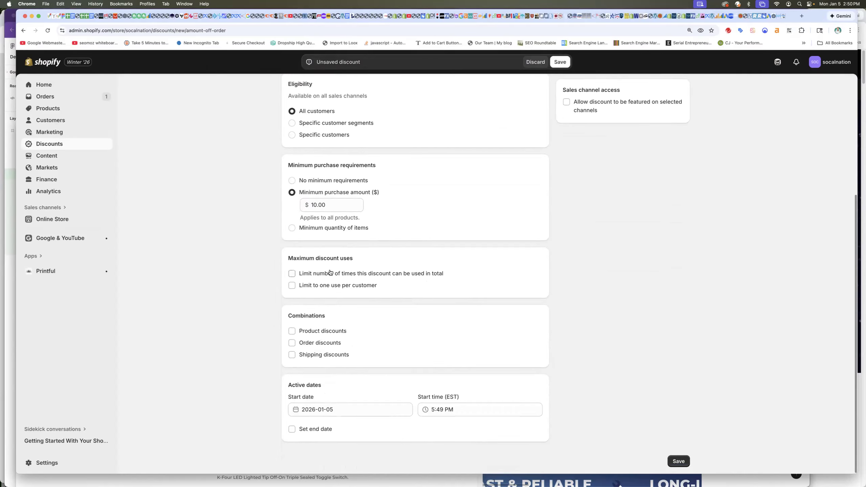
left_click(311, 431)
scroll(356, 440, "down", 2)
left_click(354, 432)
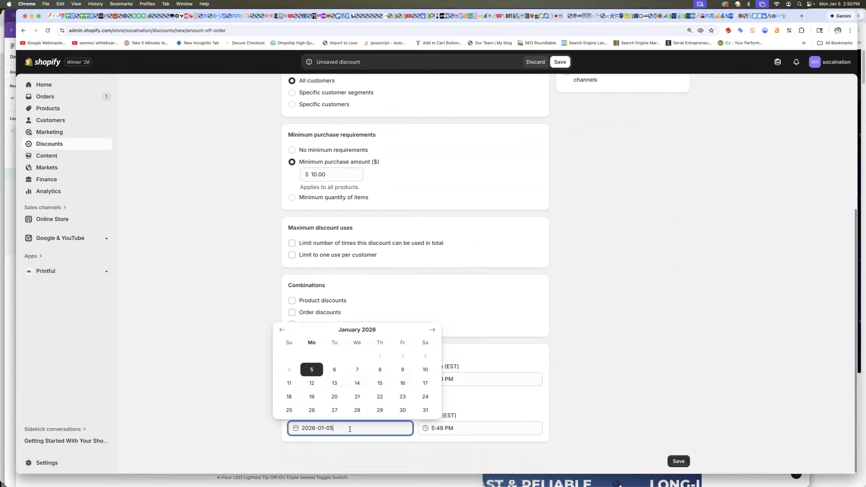
left_click(424, 410)
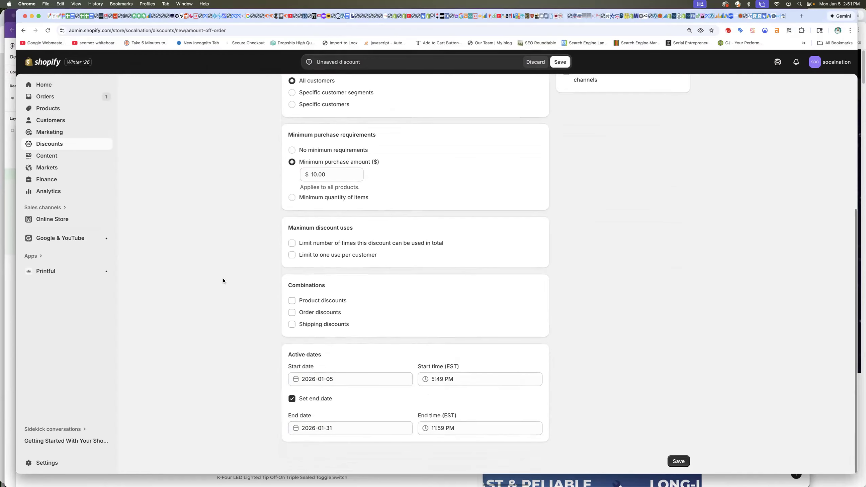
scroll(223, 278, "up", 6)
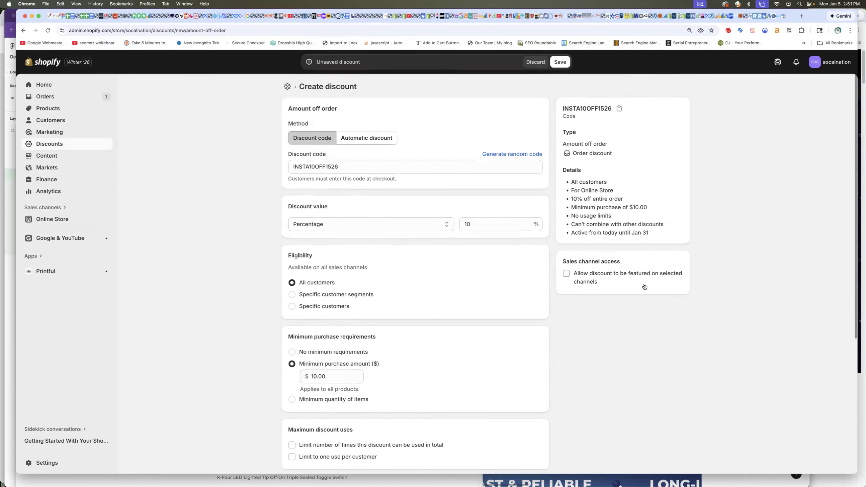
scroll(645, 286, "down", 6)
left_click(679, 462)
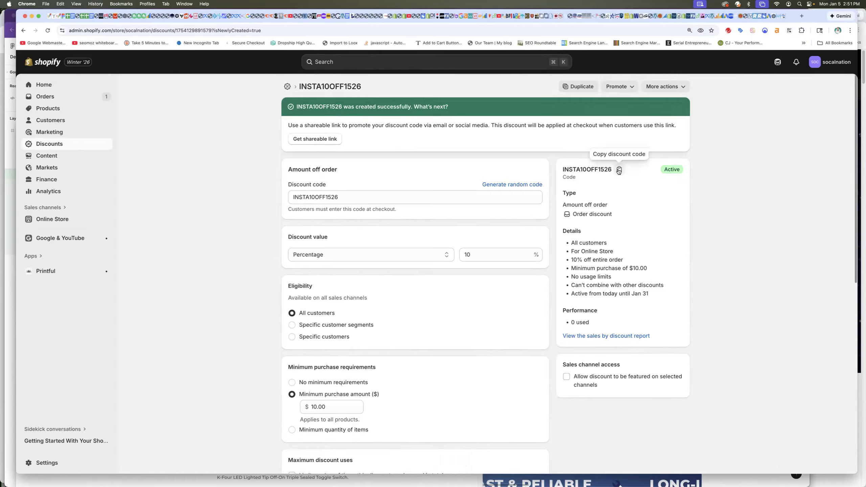
Get the shareable link for the INSTA10OFF1526 discount, copy the link and close its dialog
double_click(328, 197)
left_click(241, 203)
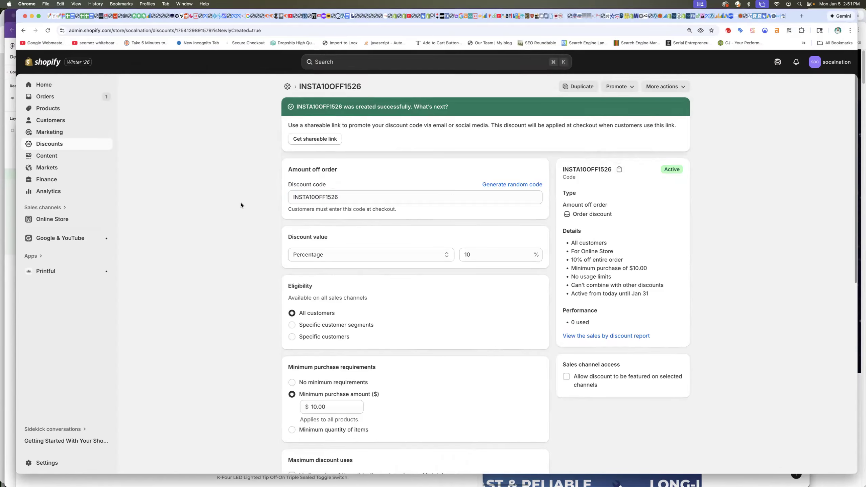
left_click(319, 140)
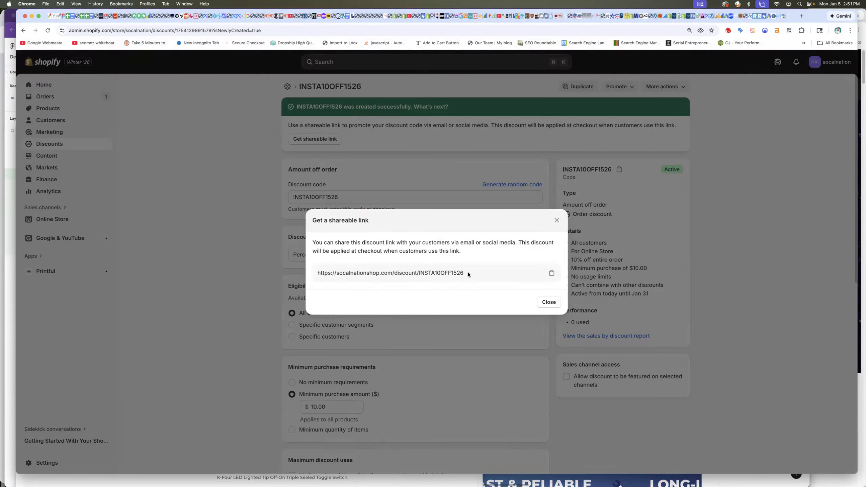
left_click_drag(469, 272, 315, 273)
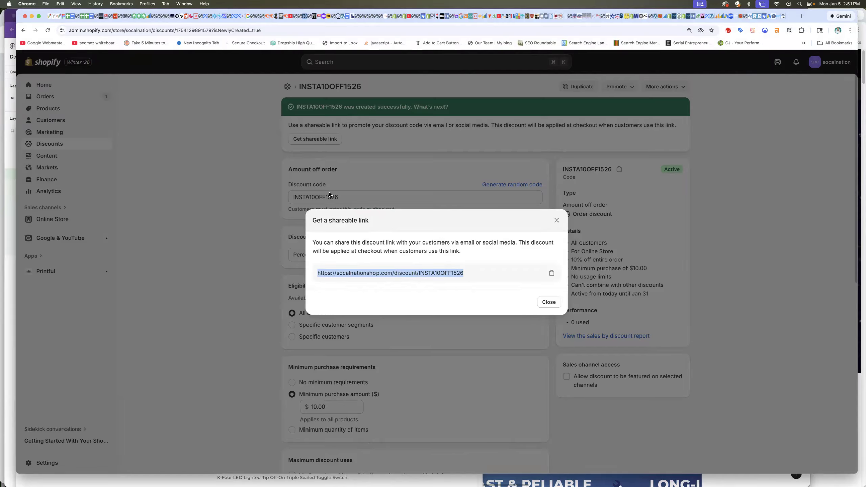
left_click_drag(422, 273, 489, 275)
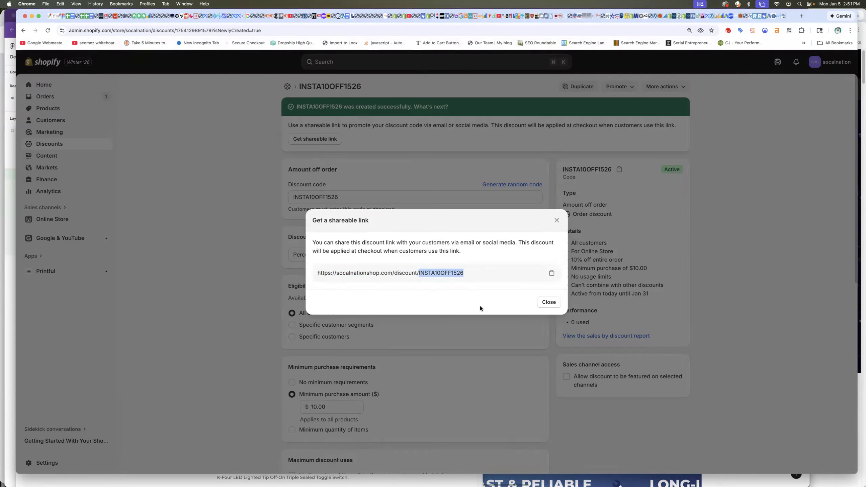
left_click_drag(464, 273, 315, 275)
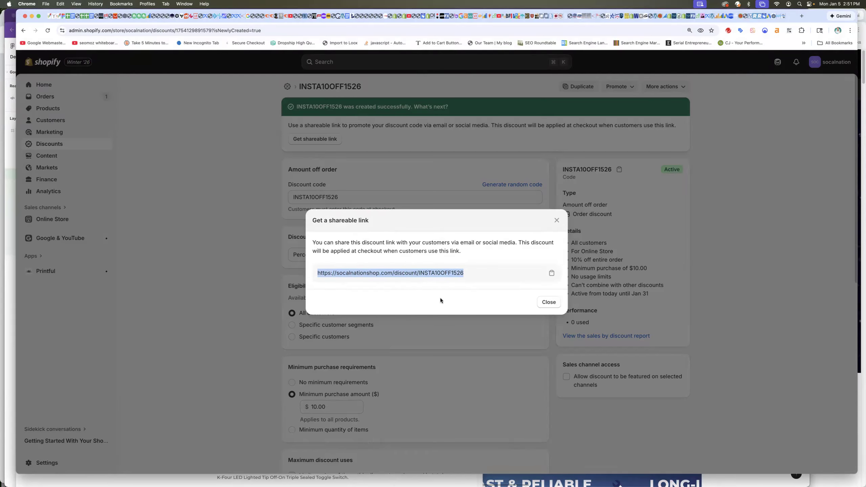
left_click(547, 302)
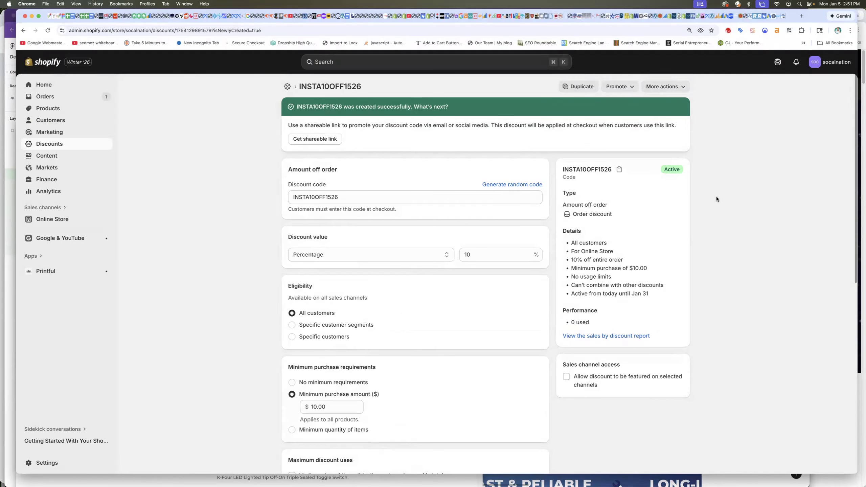
Switch to the storefront and add one No yea. Mug from the Mugs collection to the cart
key("ctrl+Tab")
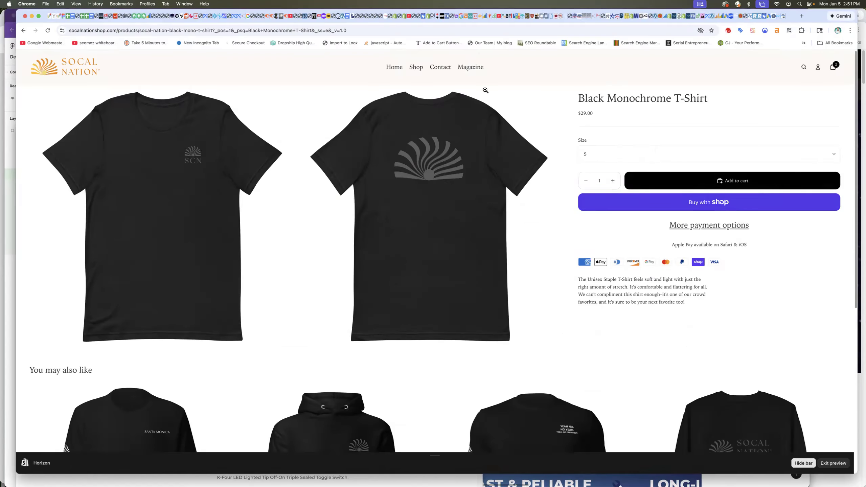
left_click(421, 67)
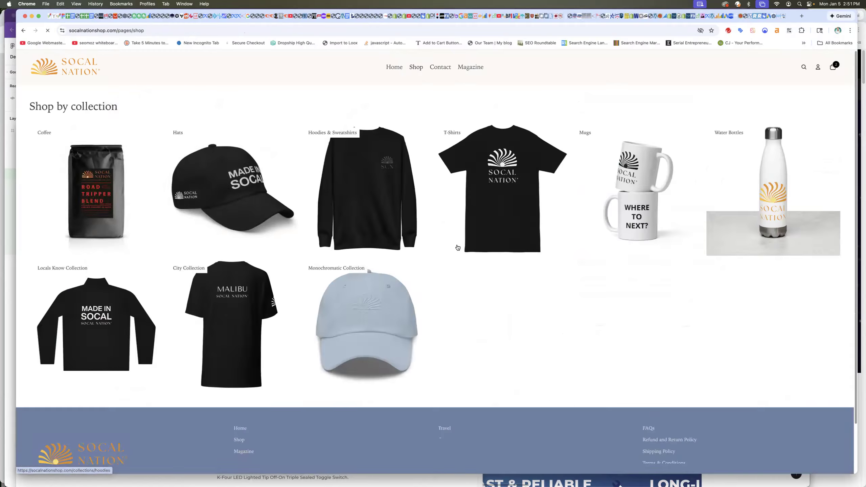
left_click(600, 201)
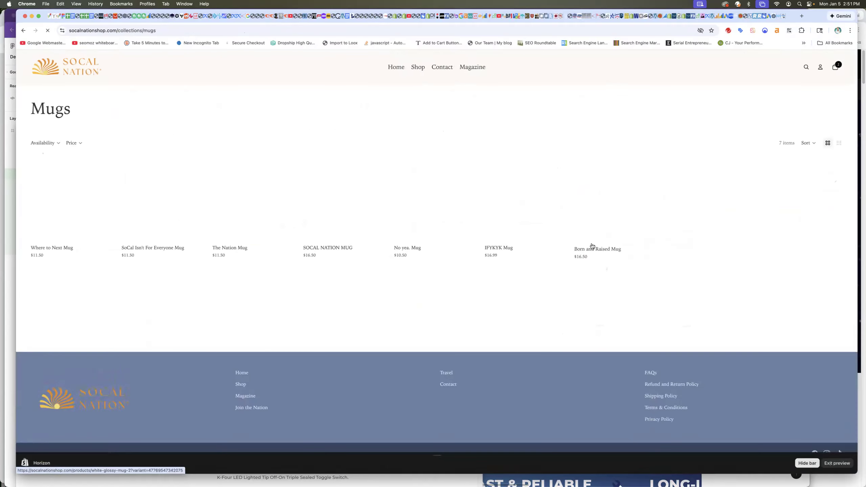
left_click(426, 187)
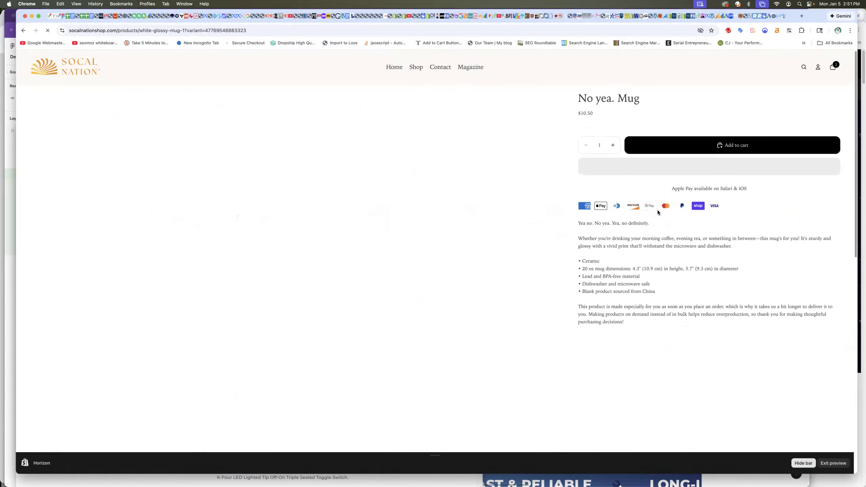
left_click(739, 139)
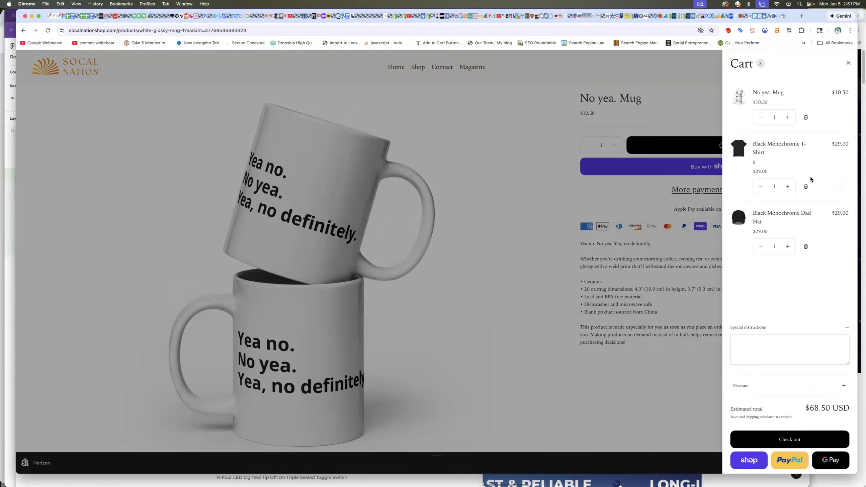
Paste the copied shareable link into the cart's discount code field, keeping the cart open
left_click(844, 387)
left_click(751, 381)
key("super+v")
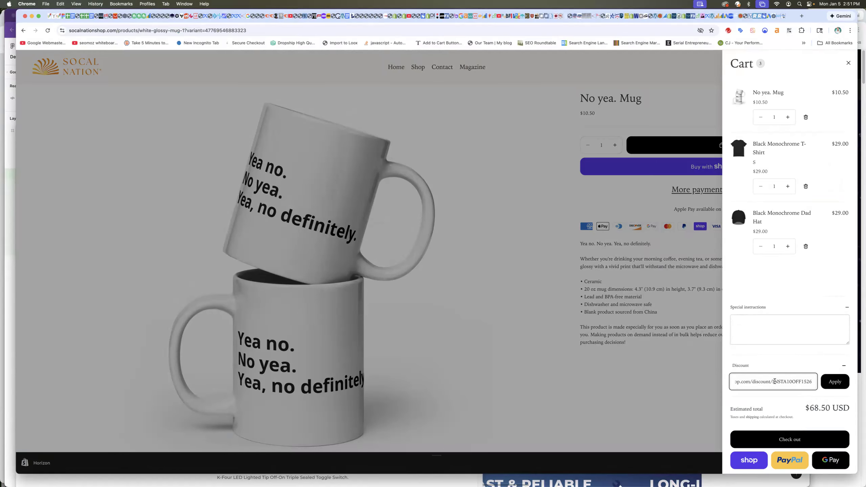
left_click_drag(773, 381, 696, 381)
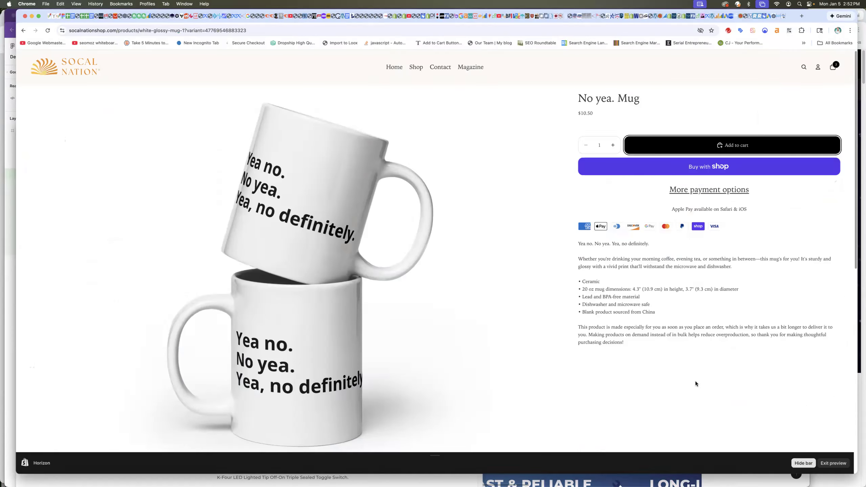
left_click(834, 66)
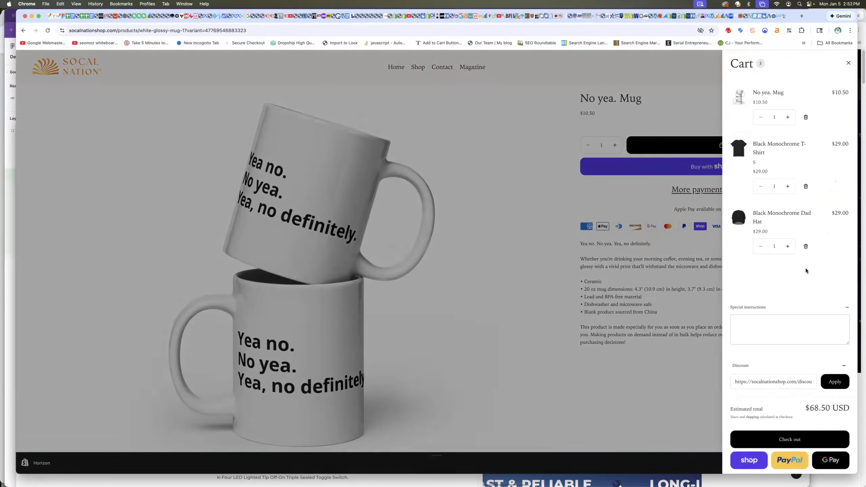
Trim the pasted link down to the code INSTA10OFF1526 and apply it to the cart
left_click_drag(788, 382, 740, 379)
key("BackSpace")
key("BackSpace")
key("BackSpace")
key("Delete")
key("Delete")
key("Delete")
key("Delete")
key("Delete")
key("Delete")
key("Delete")
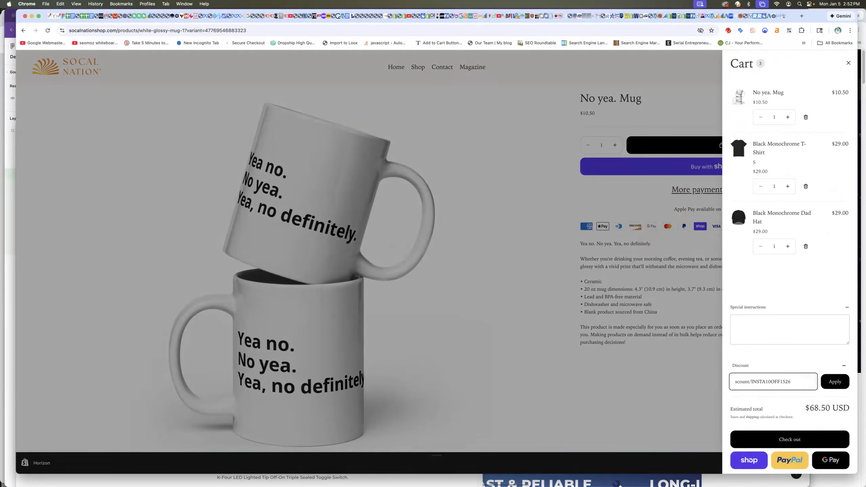
key("Delete")
key("Delete")
left_click(831, 385)
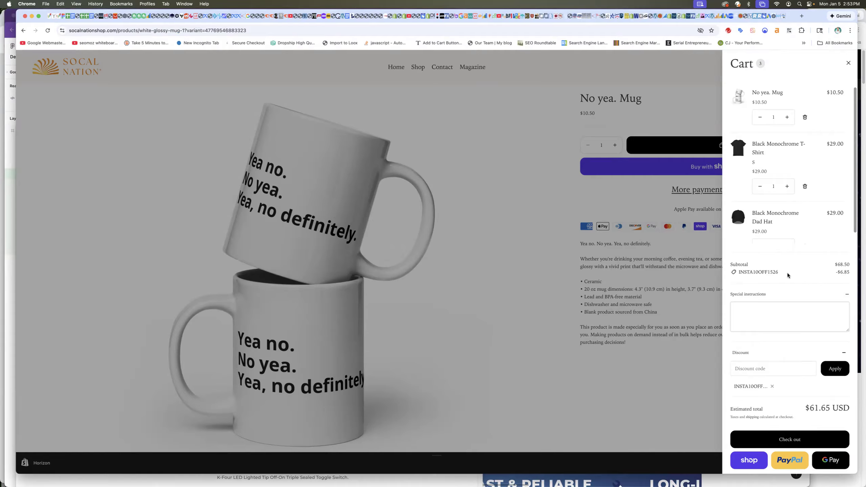
Close the cart and return to the INSTA10OFF1526 discount in the Shopify admin
left_click(850, 64)
left_click(522, 206)
key("ctrl+shift+Tab")
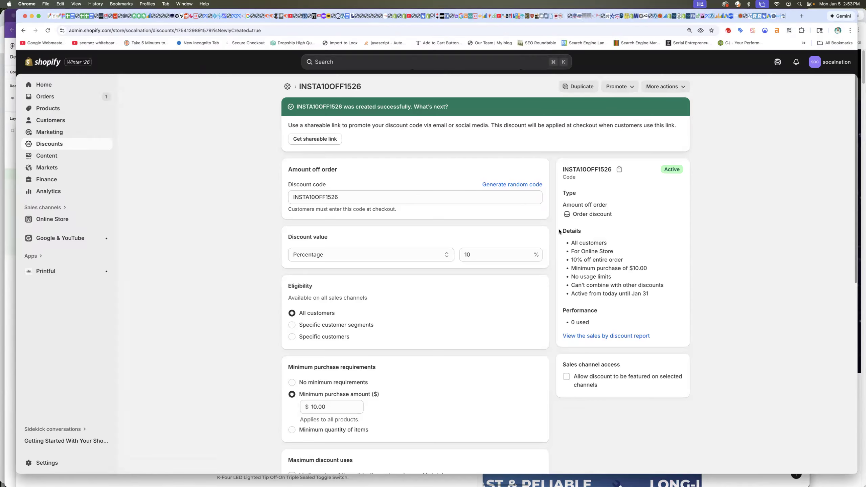
left_click(665, 86)
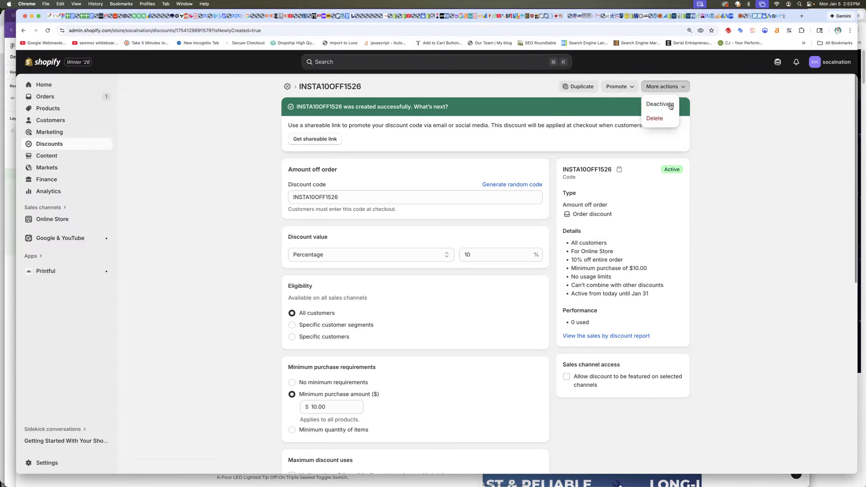
left_click(661, 117)
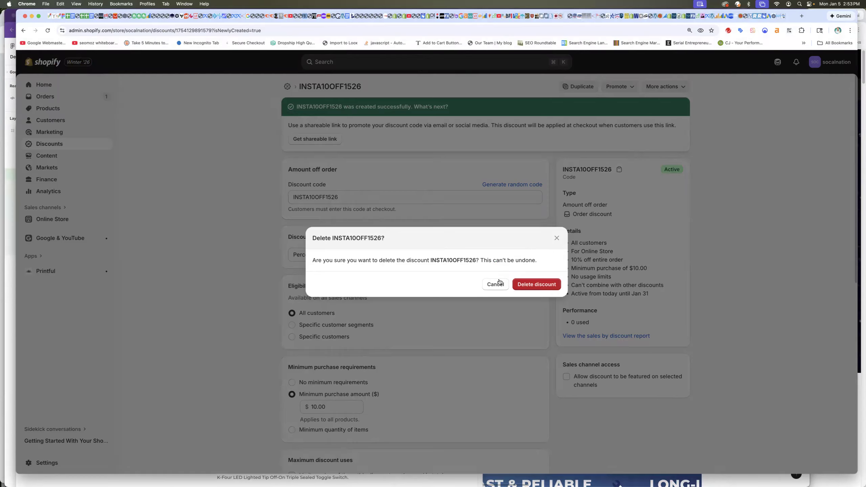
left_click(496, 290)
left_click(632, 87)
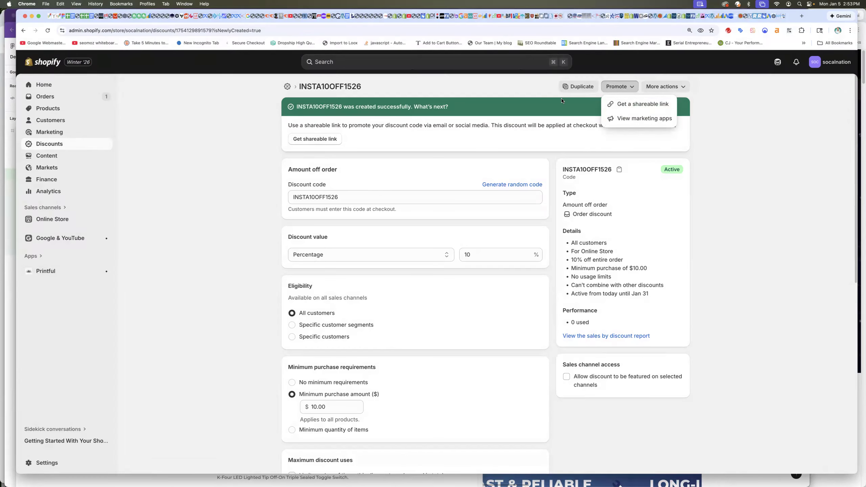
left_click(743, 110)
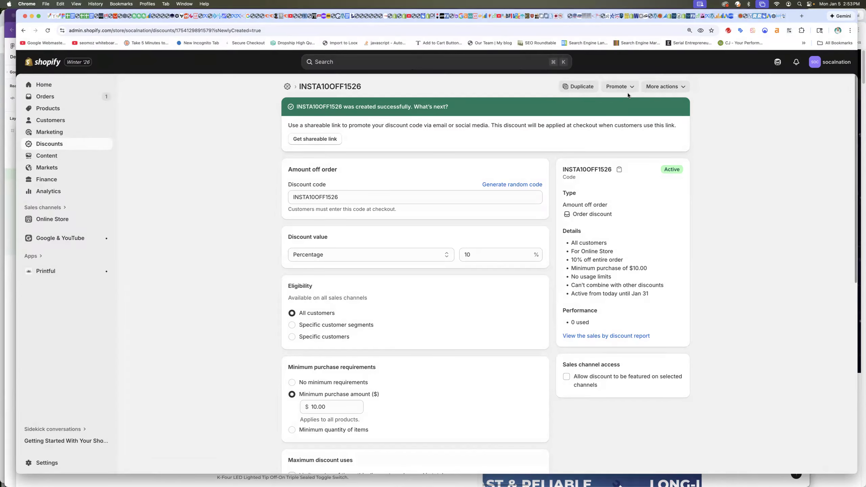
left_click(620, 86)
left_click(736, 132)
Delete the INSTA10OFF1526 discount and confirm the deletion
left_click(677, 90)
left_click(660, 119)
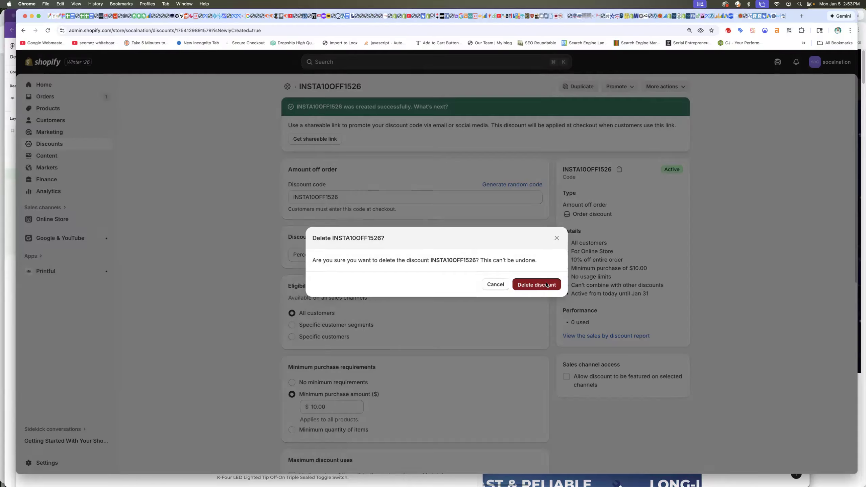
left_click(543, 286)
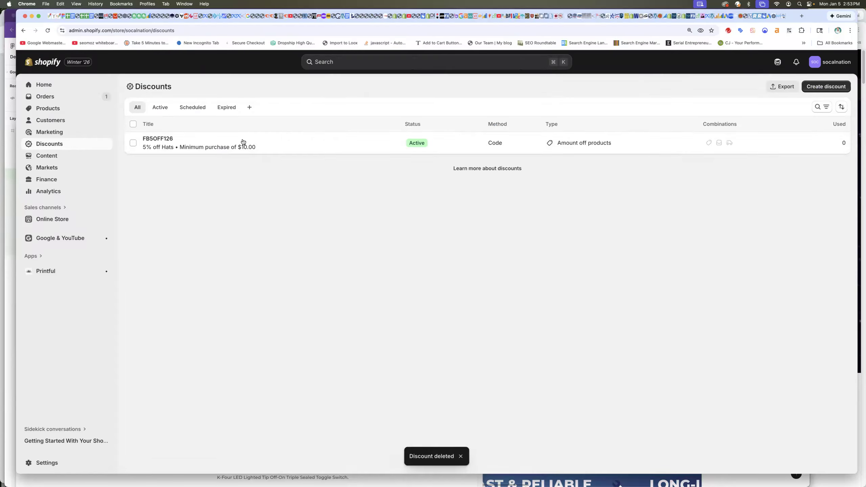
Start a new free shipping discount and set its method to automatic discount
left_click(827, 87)
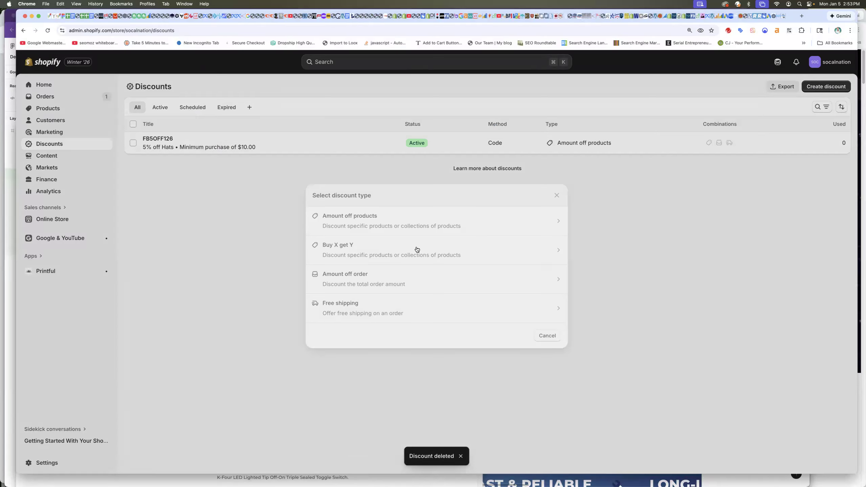
left_click(364, 301)
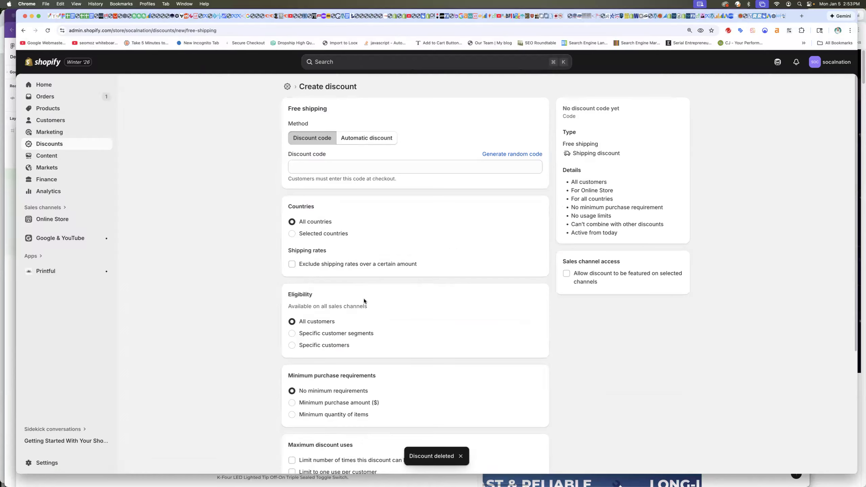
left_click(367, 140)
left_click(309, 139)
left_click(354, 139)
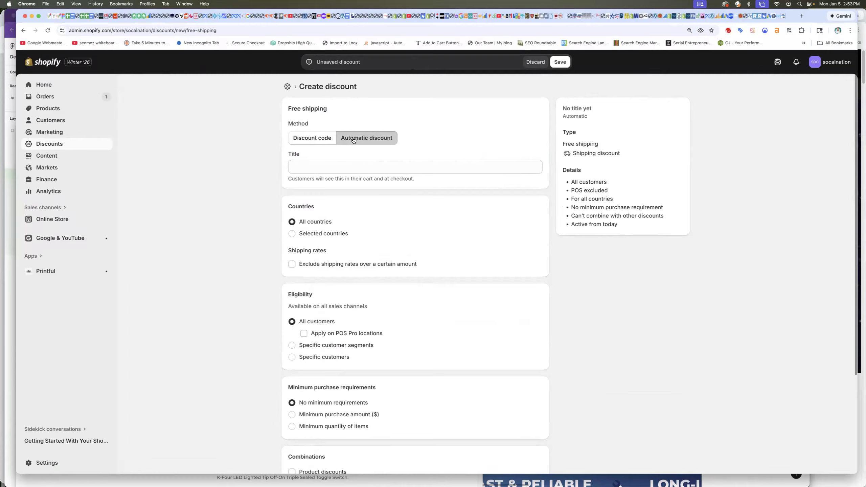
Title the free shipping discount FREESHIP and restrict it to the United States under selected countries
left_click(318, 169)
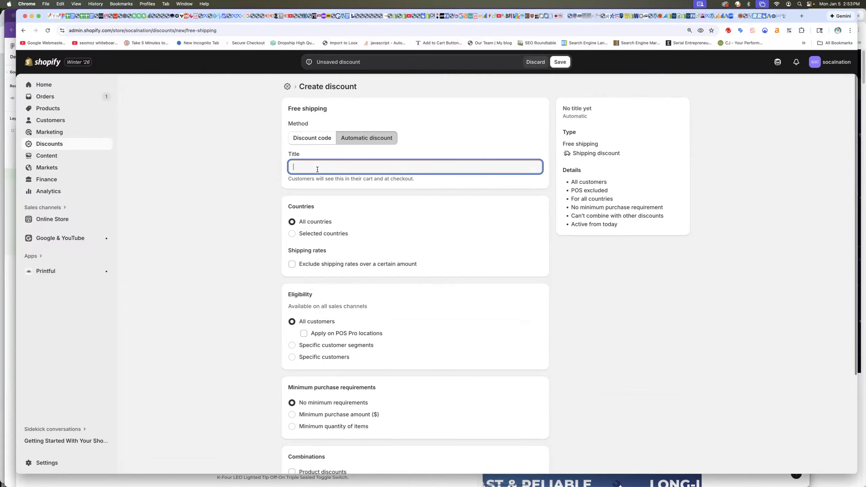
type("FREESHIP")
left_click(292, 234)
left_click(316, 254)
type("Uni")
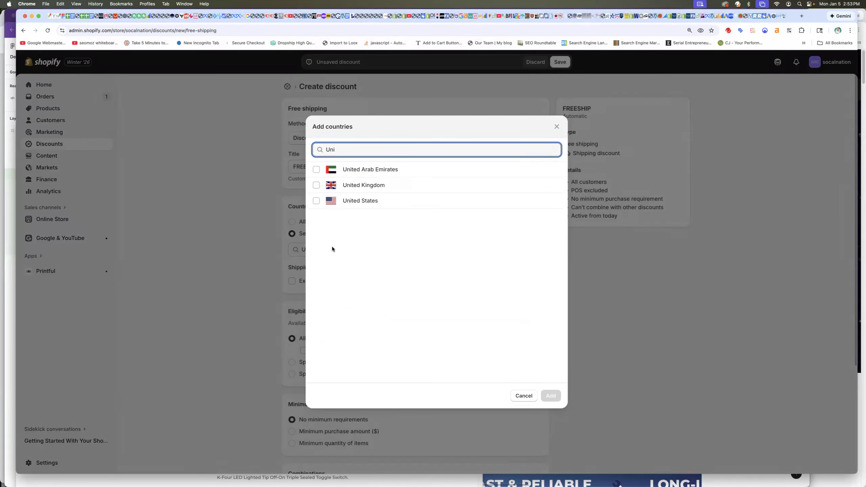
left_click(316, 201)
left_click(551, 396)
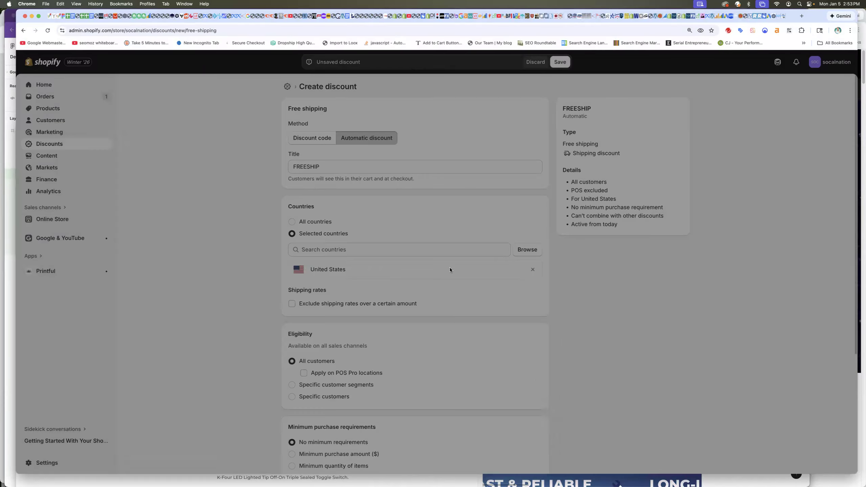
Exclude shipping rates over $50.00 from the free shipping discount
scroll(272, 304, "down", 2)
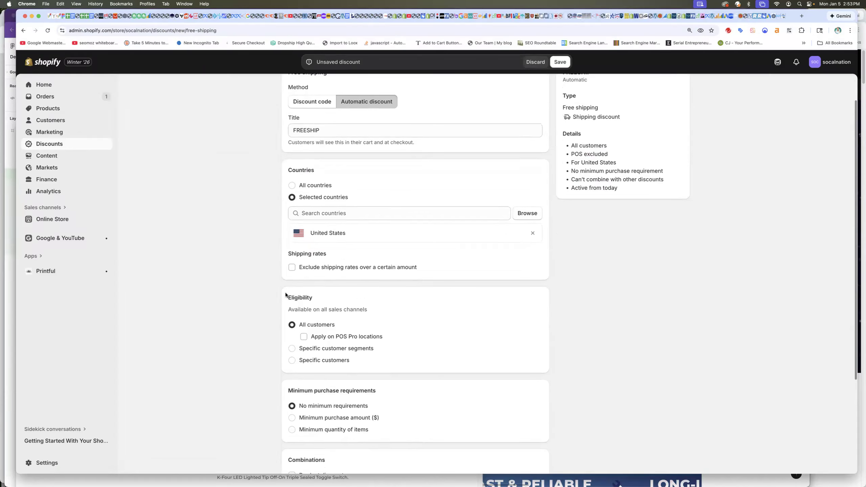
left_click(292, 268)
left_click(318, 280)
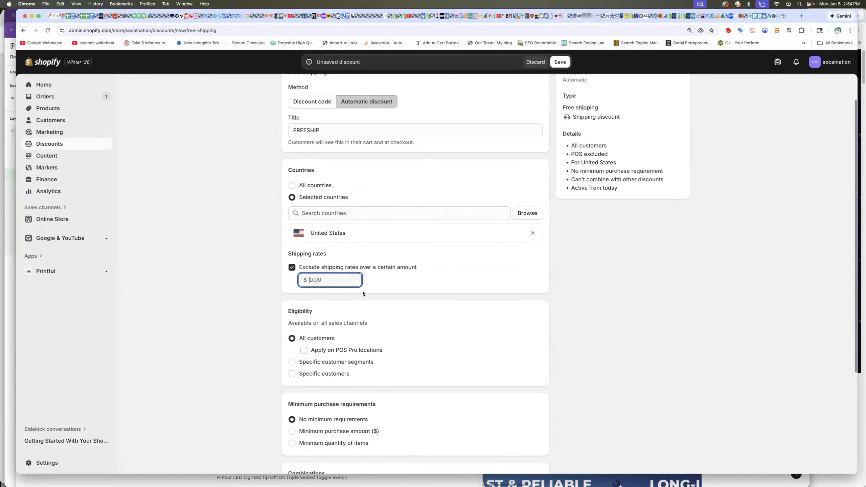
type("50")
left_click(251, 295)
double_click(324, 281)
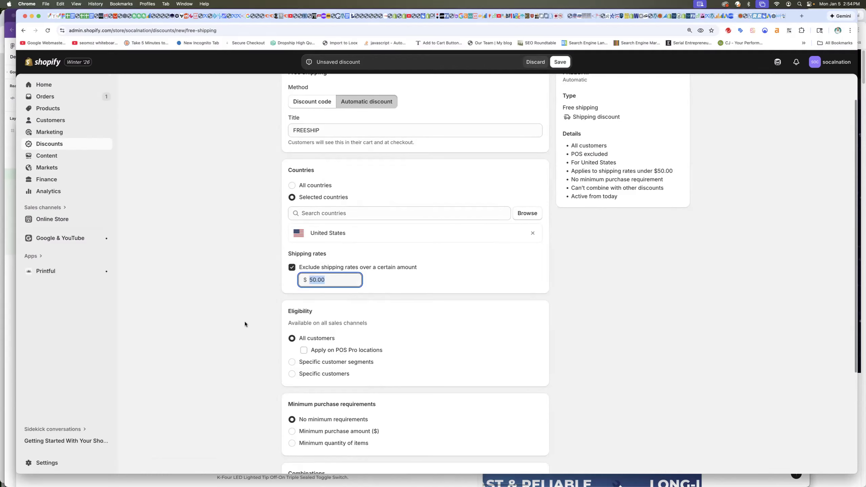
left_click(217, 330)
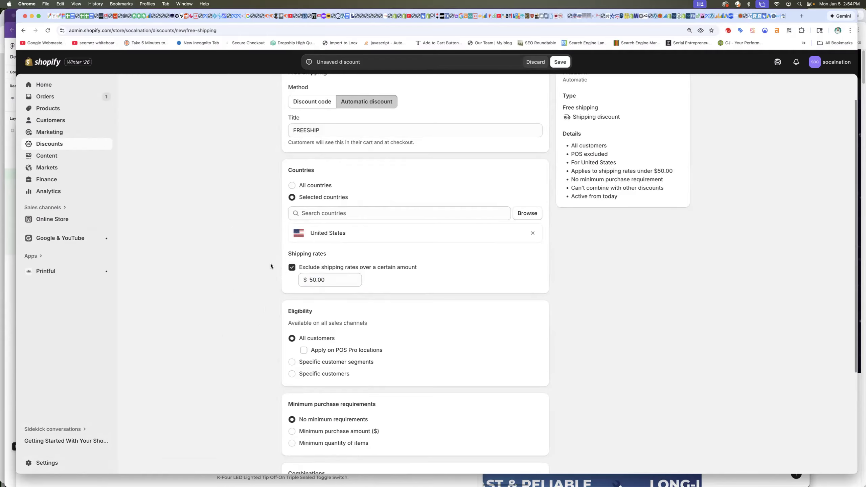
Review the remaining free shipping settings and save the FREESHIP discount
scroll(261, 329, "down", 5)
scroll(261, 328, "up", 6)
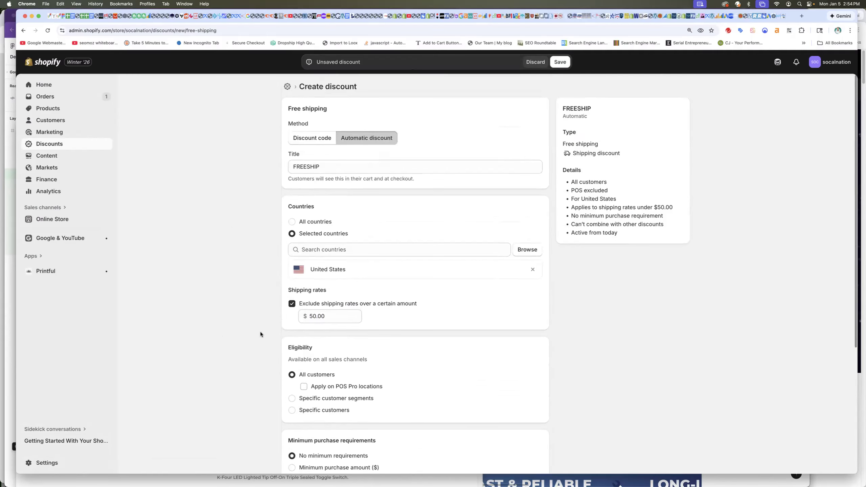
left_click(560, 62)
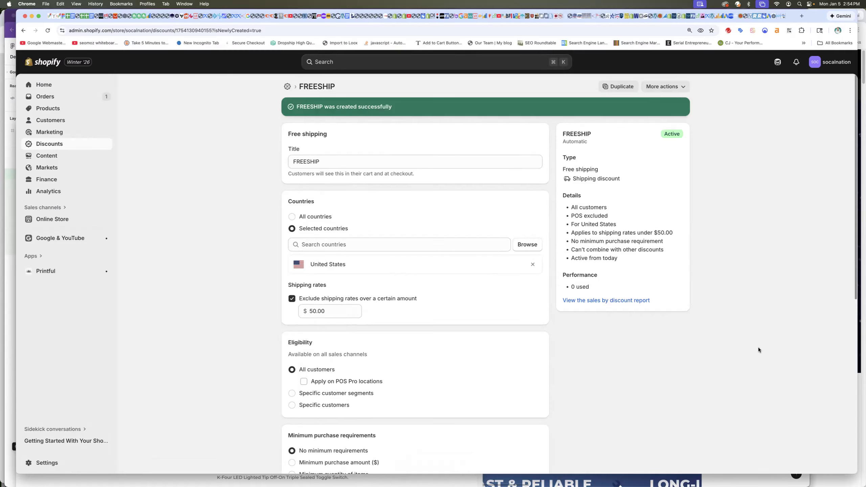
Switch to the storefront, close the enlarged mug image and add one No yea. Mug to the cart
key("ctrl+Tab")
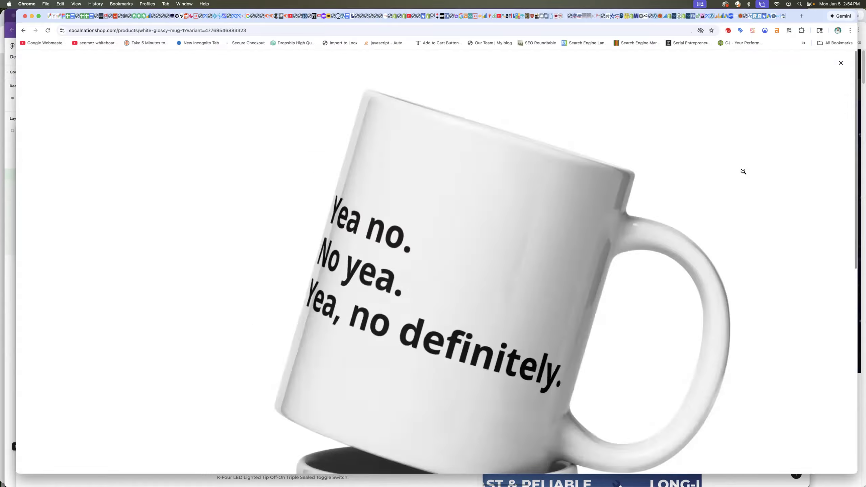
left_click(725, 139)
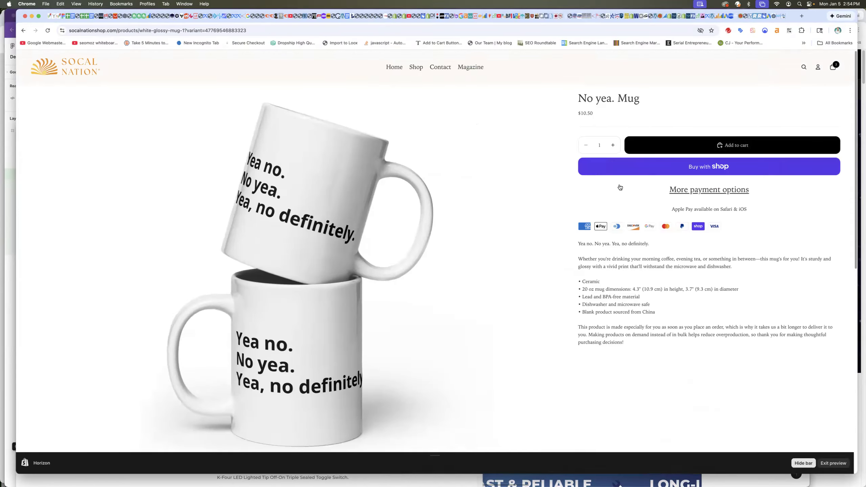
left_click(720, 147)
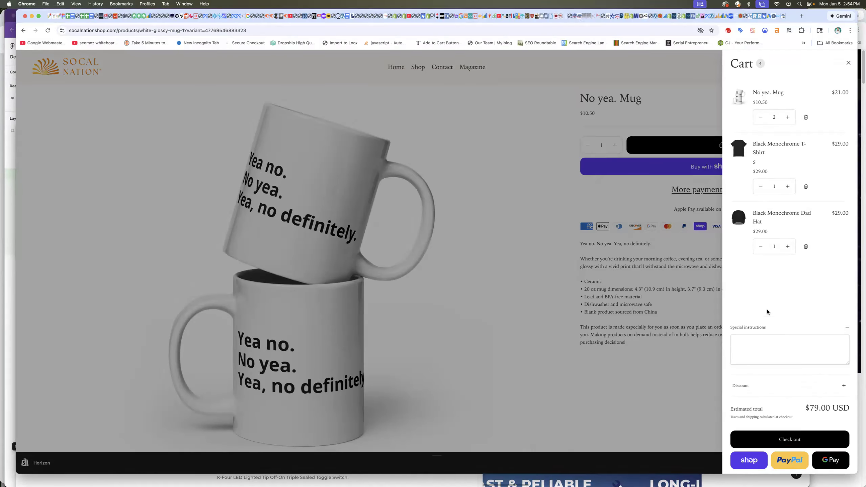
Proceed to checkout and remove the FB5OFF126 discount code from the order
left_click(794, 444)
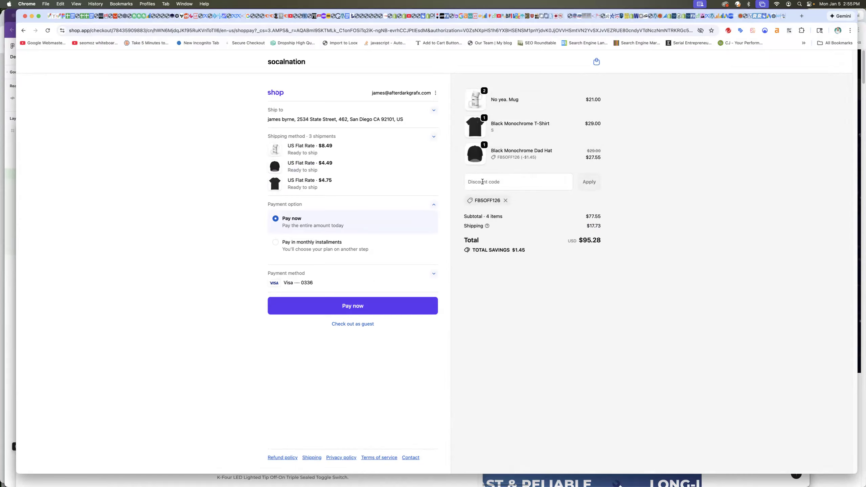
left_click(506, 201)
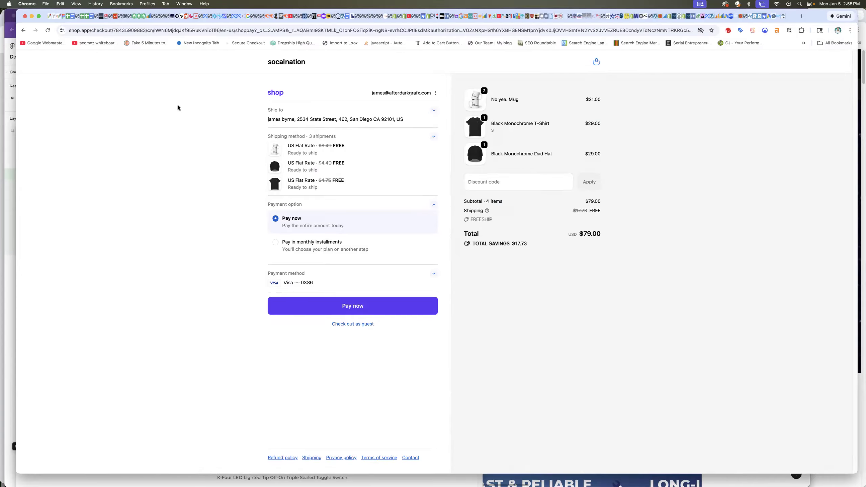
Leave the checkout and return to the FREESHIP discount in the Shopify admin
left_click(23, 31)
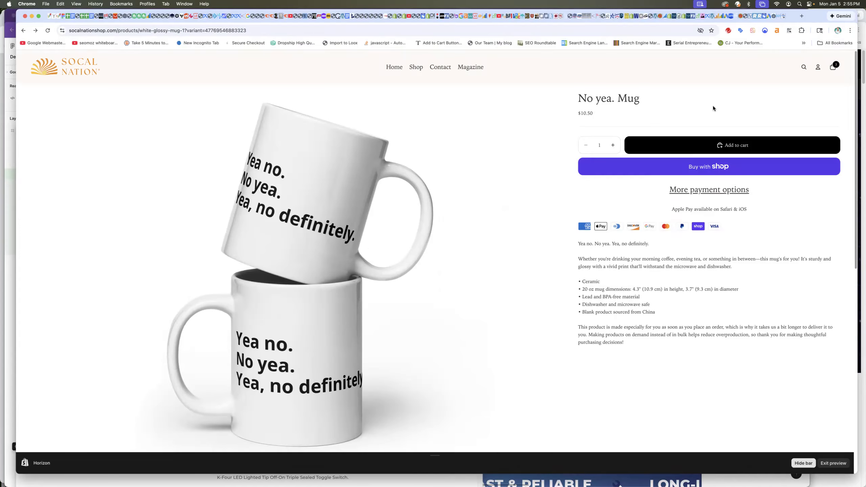
key("super+Tab")
key("ctrl+Tab")
key("ctrl+shift+Tab")
key("ctrl+shift+Tab")
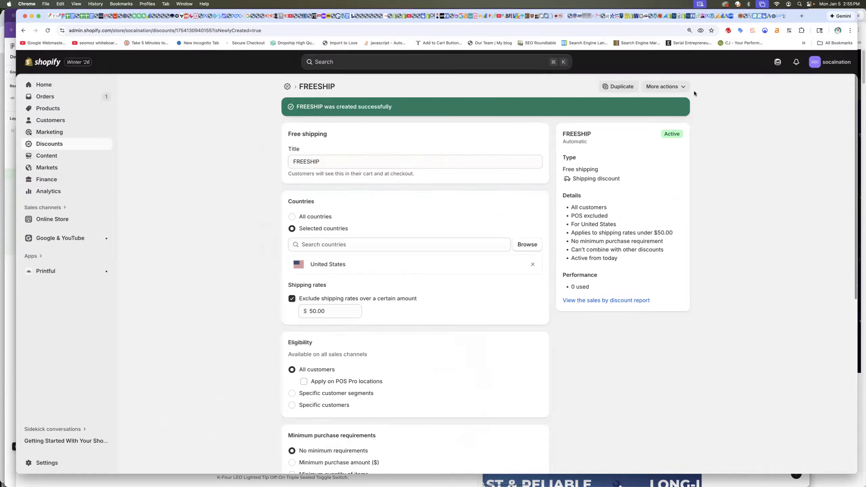